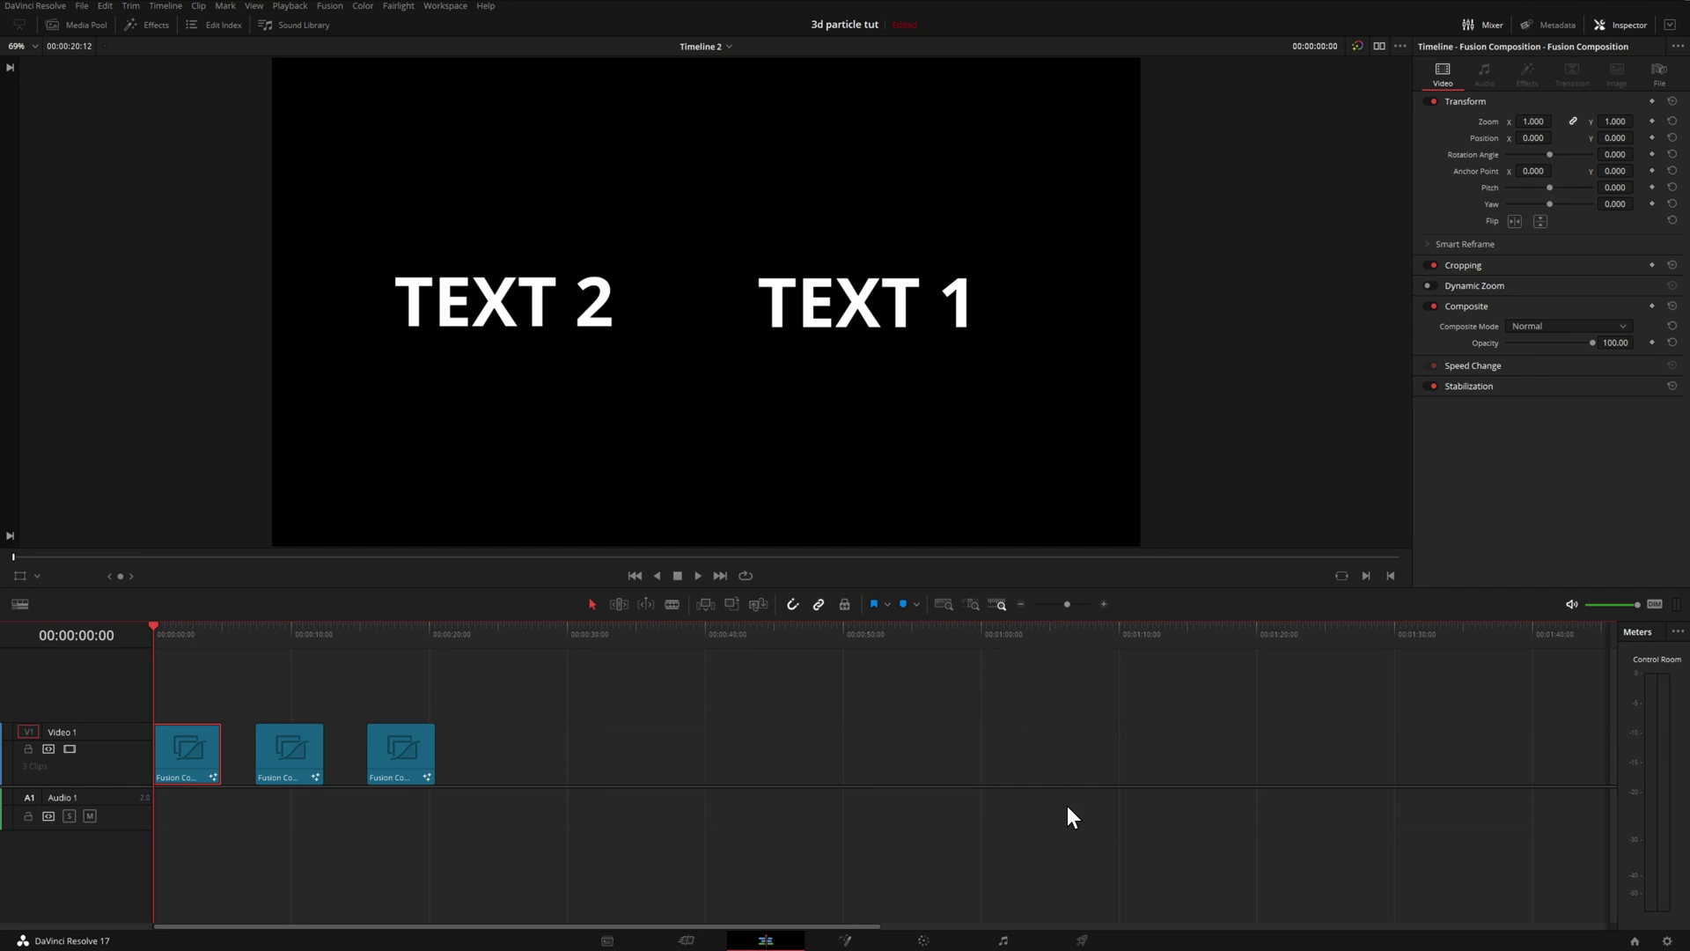
- Switch to the Fusion page to see TEXT 1 and TEXT 2 merged into MediaOut1
click(844, 942)
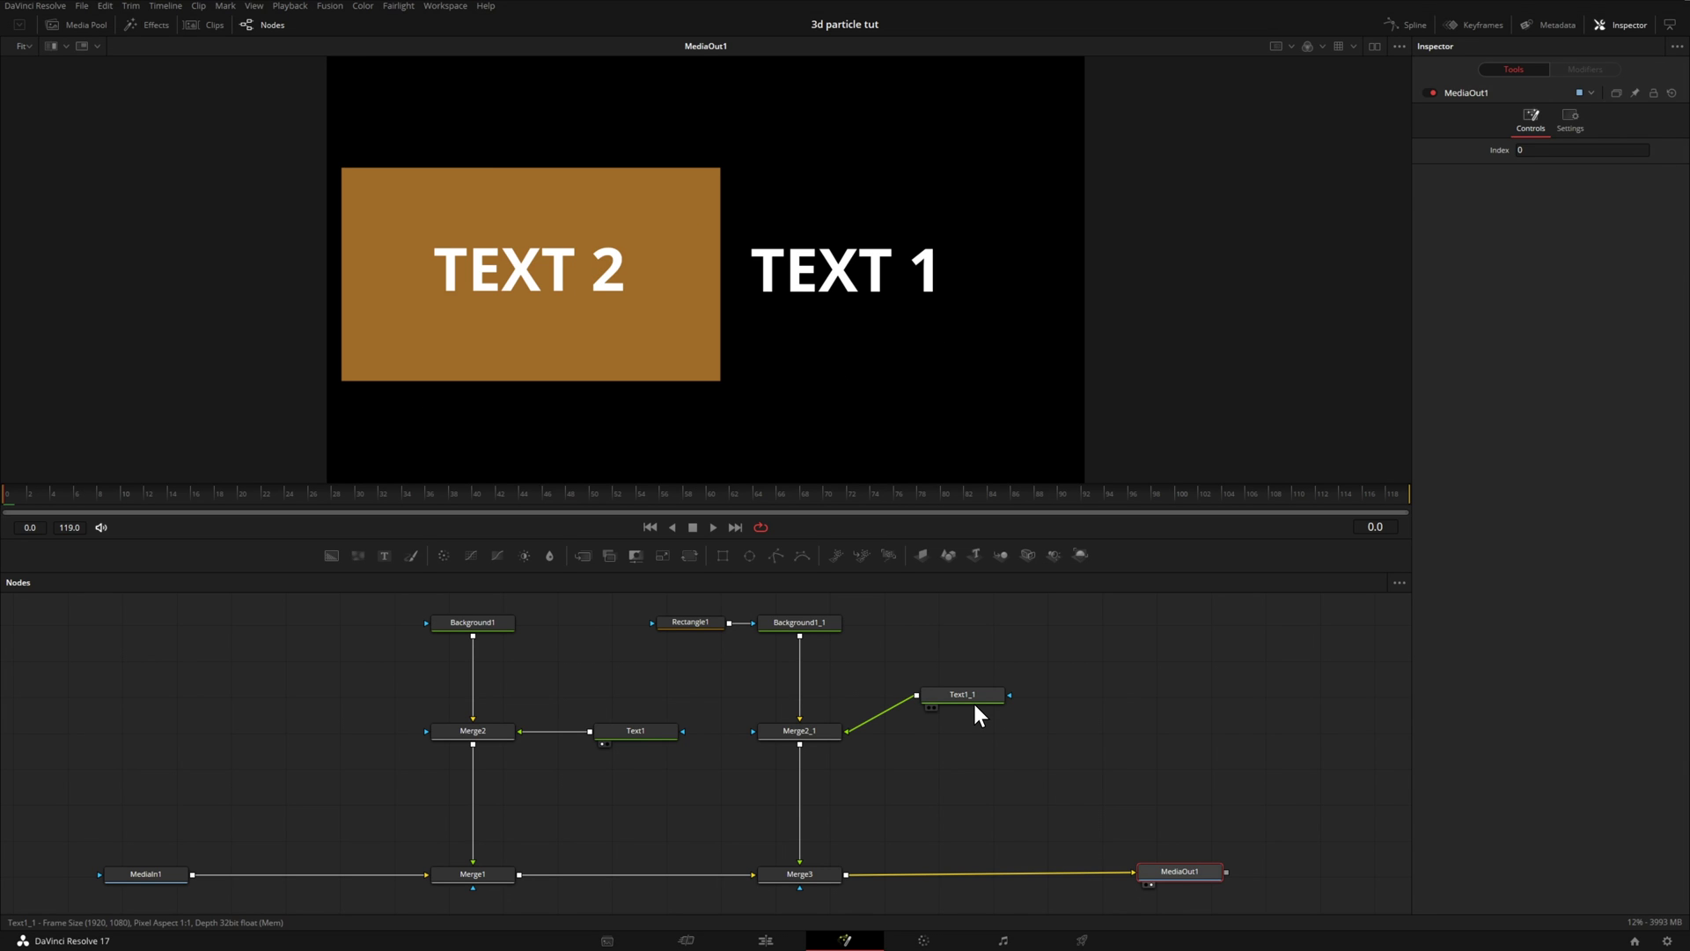
- Move Text1_1 slightly lower, check its TEXT 2 content, then deselect it
drag(972, 694, 975, 716)
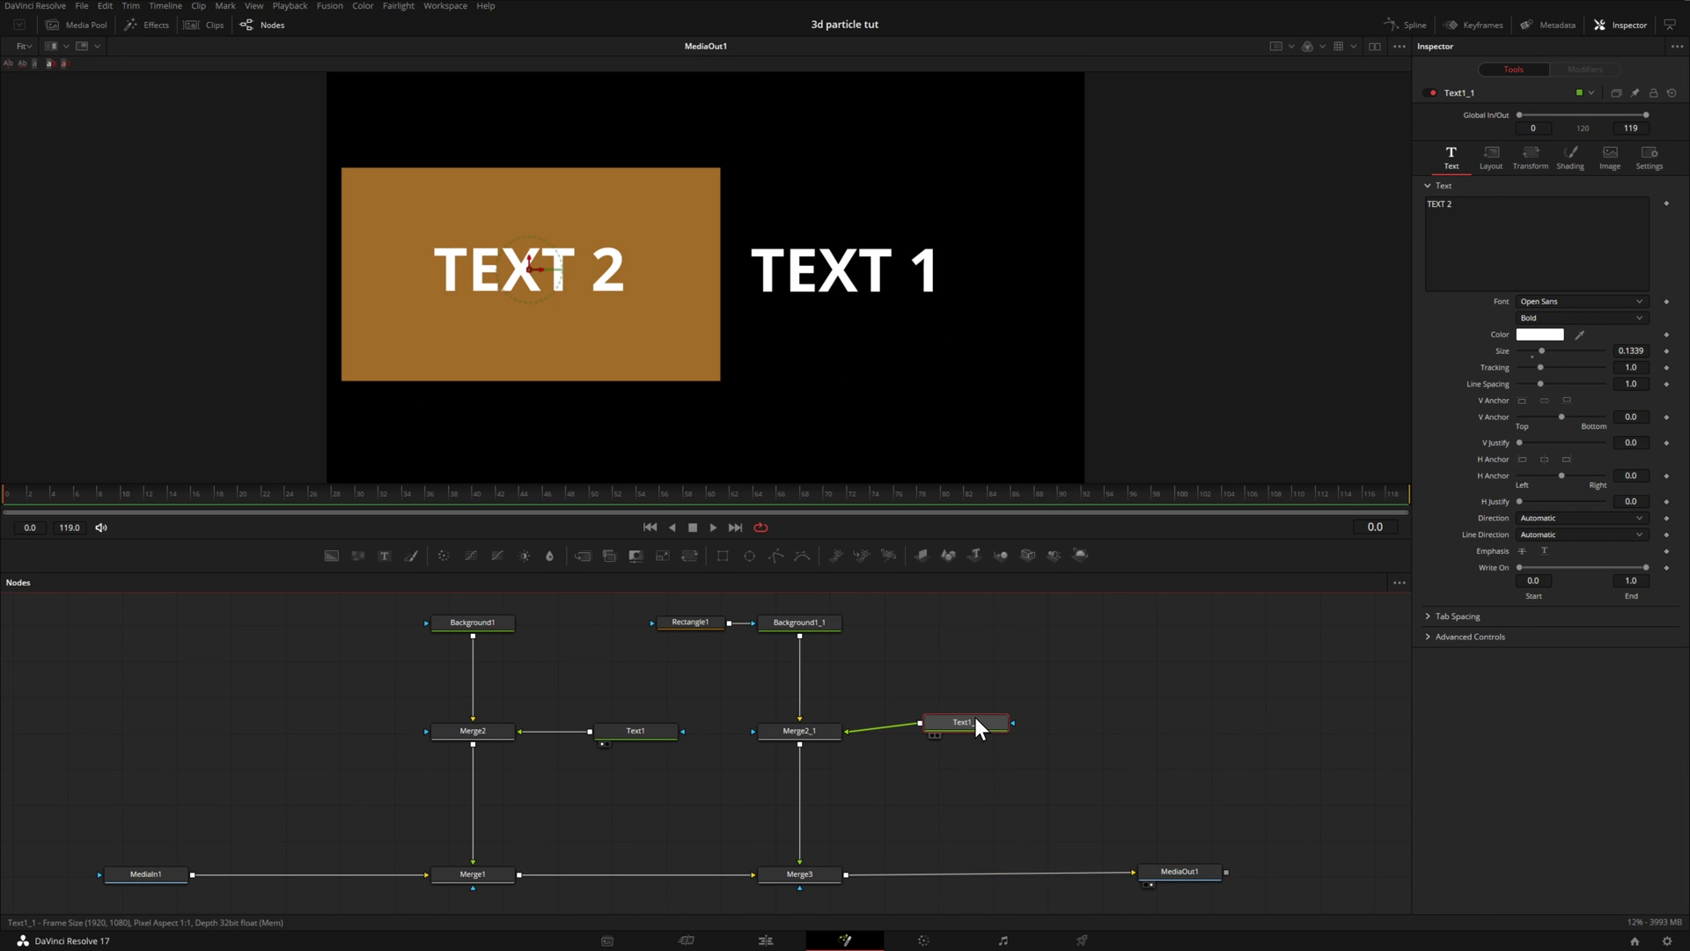
click(1482, 215)
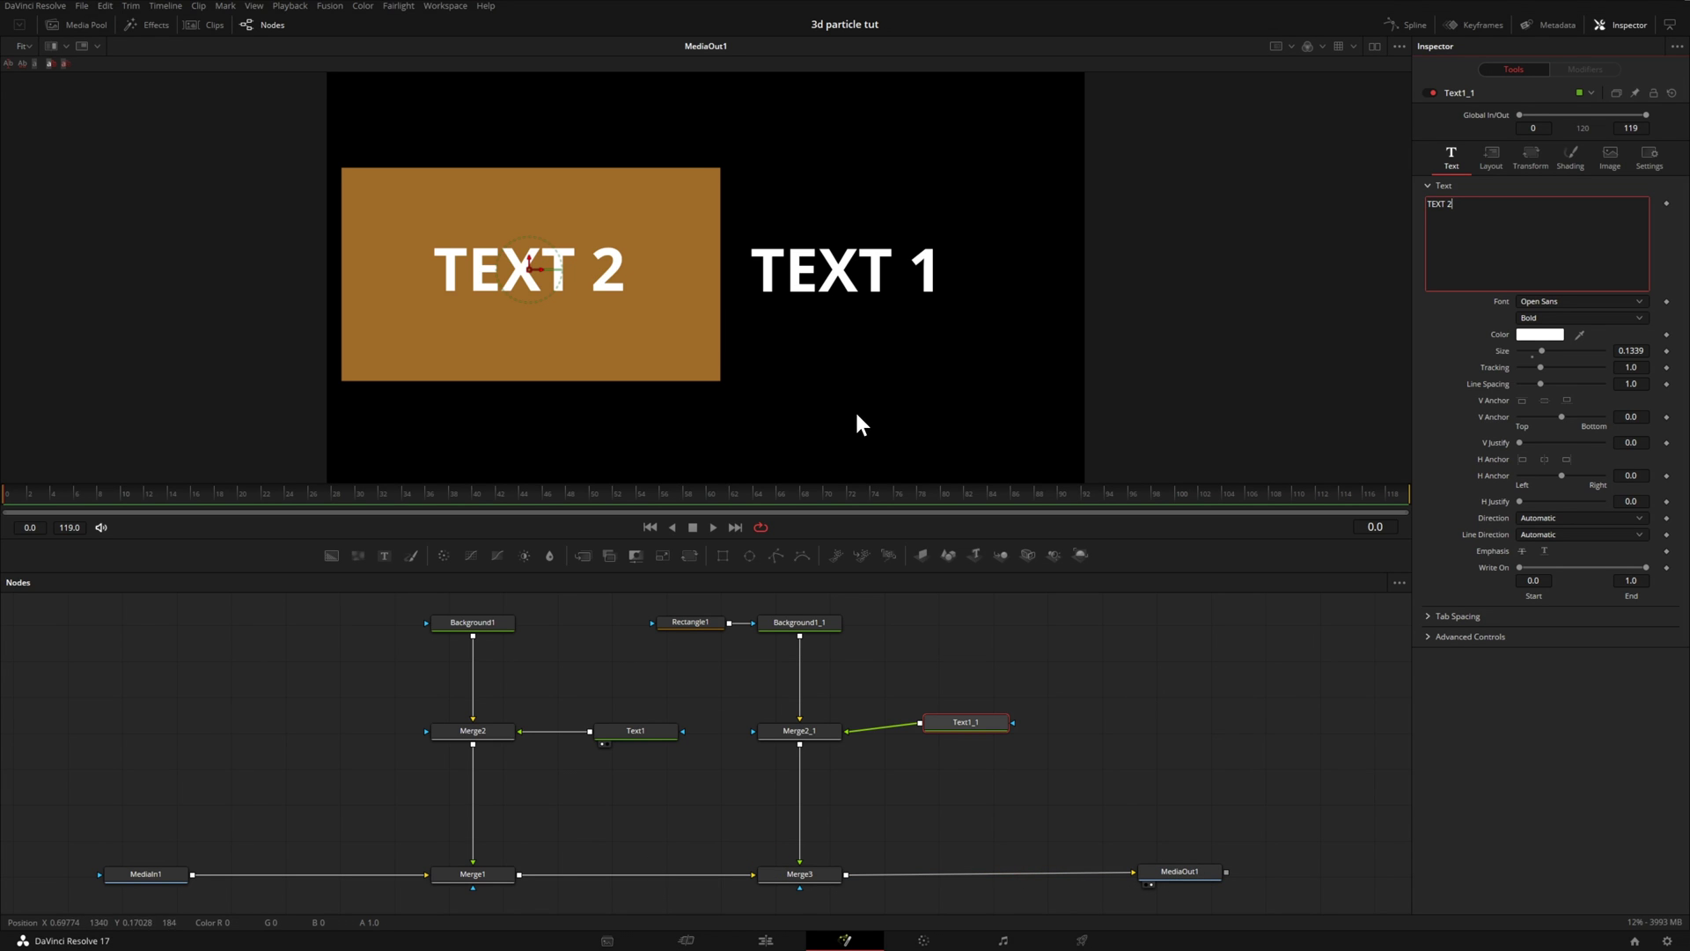
click(612, 811)
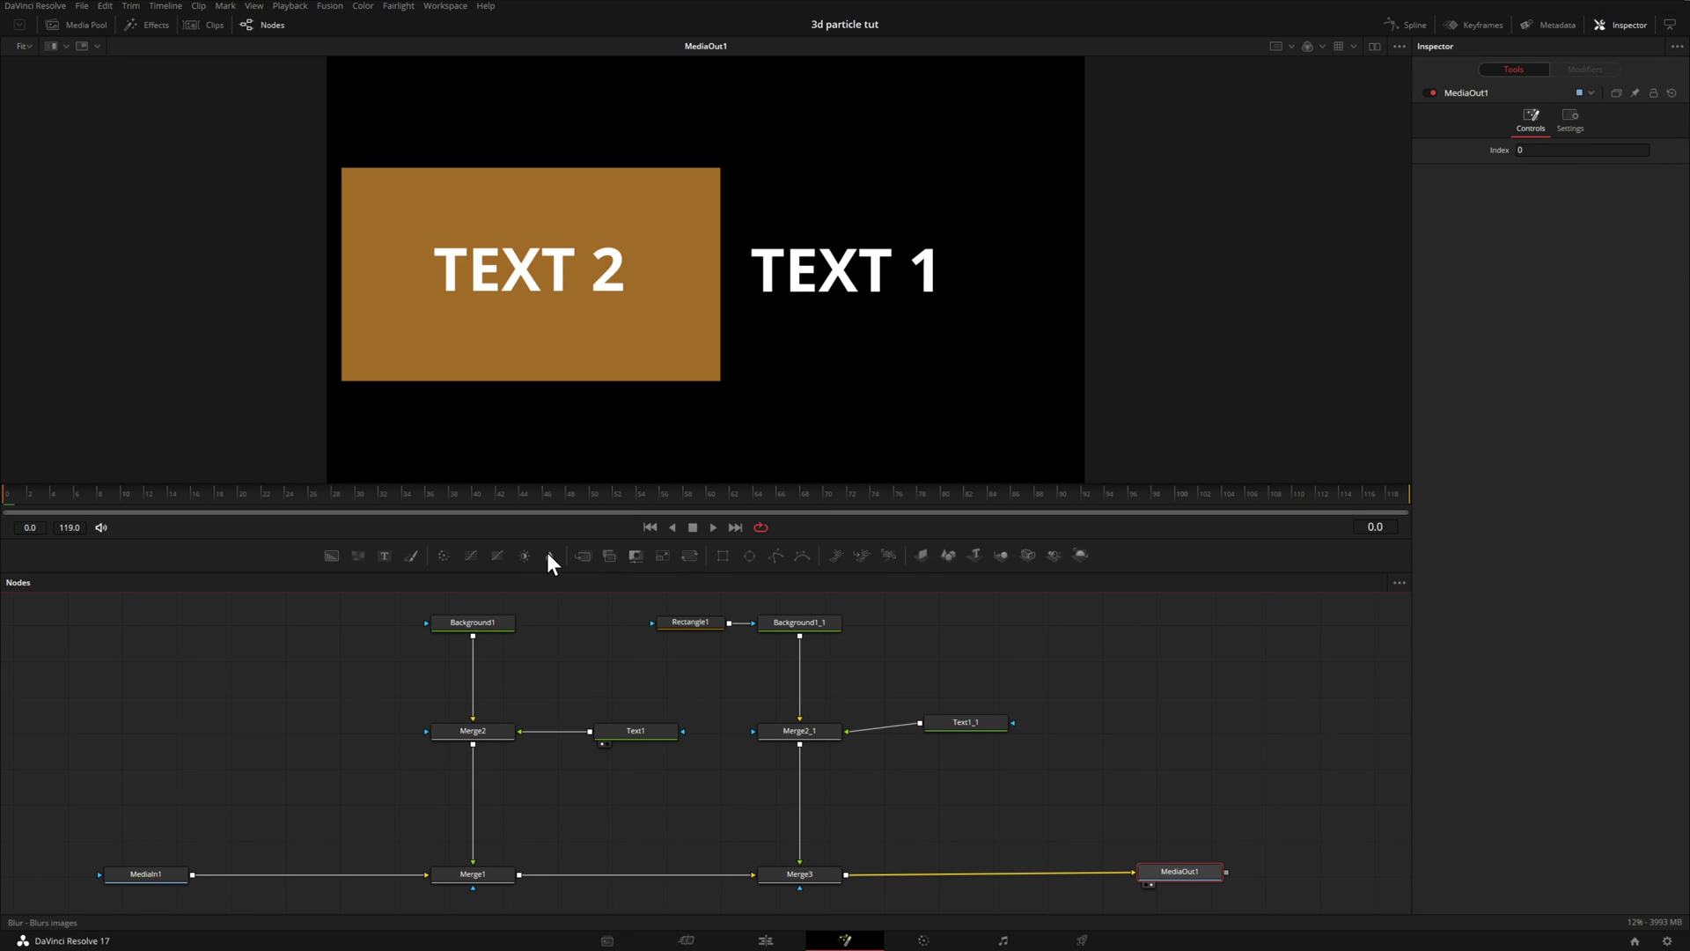
- Insert Blur1 between Merge2 and Merge1 and raise its Blur Size to 11.8
drag(547, 556, 475, 806)
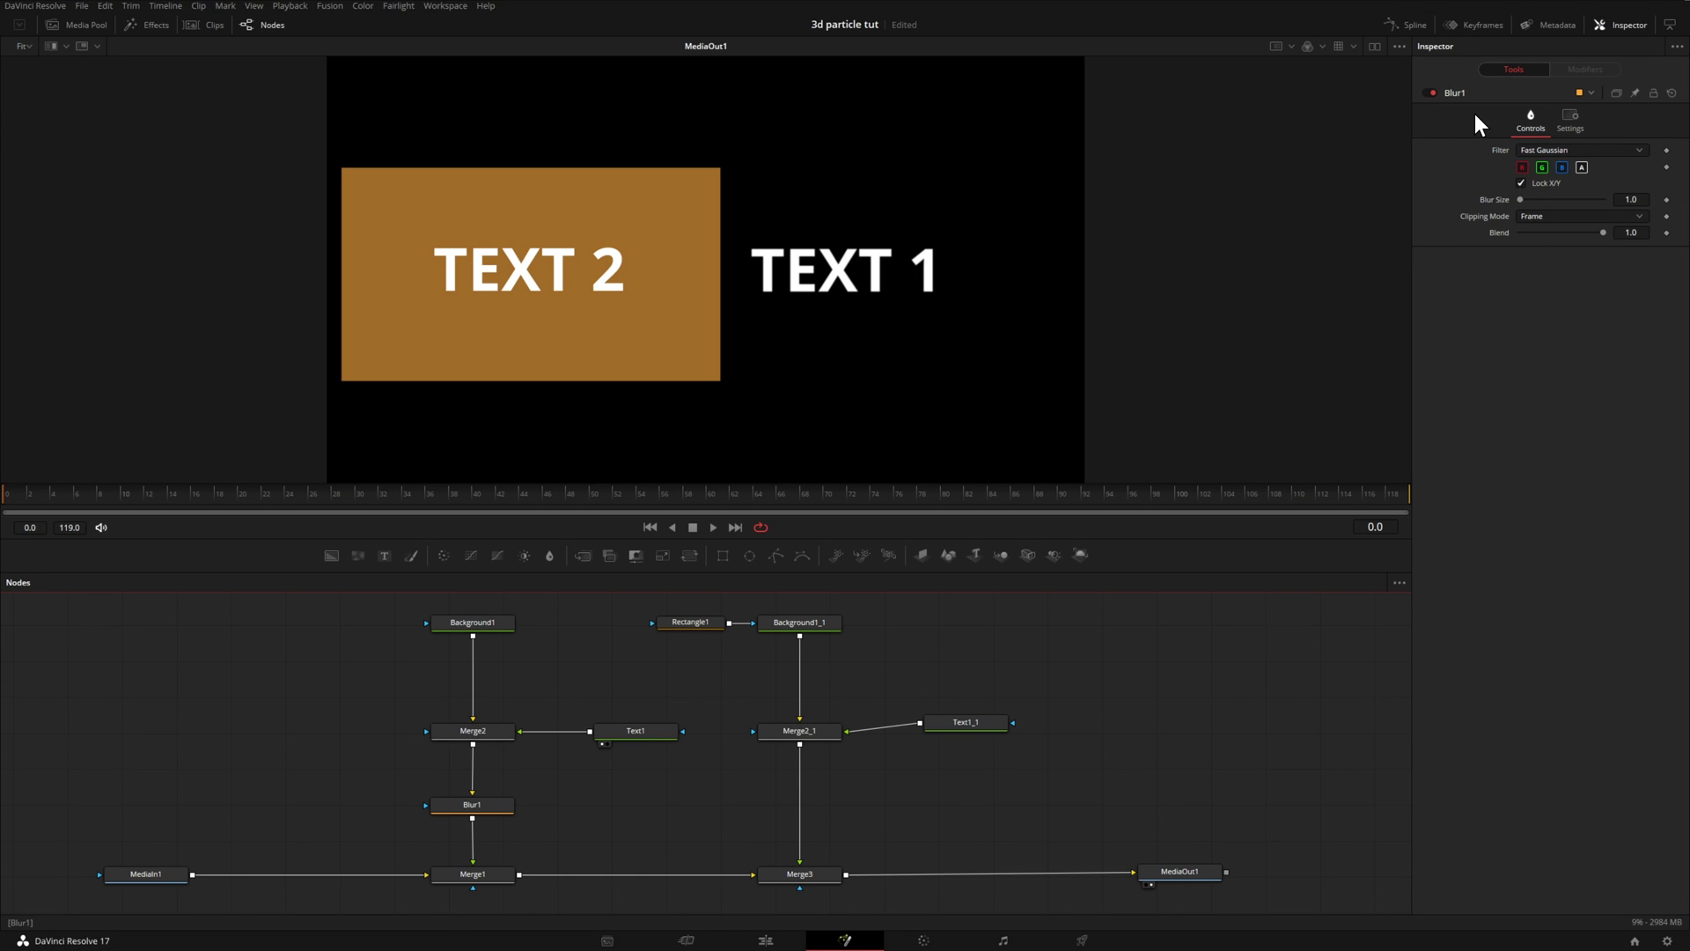
drag(1521, 198, 1529, 199)
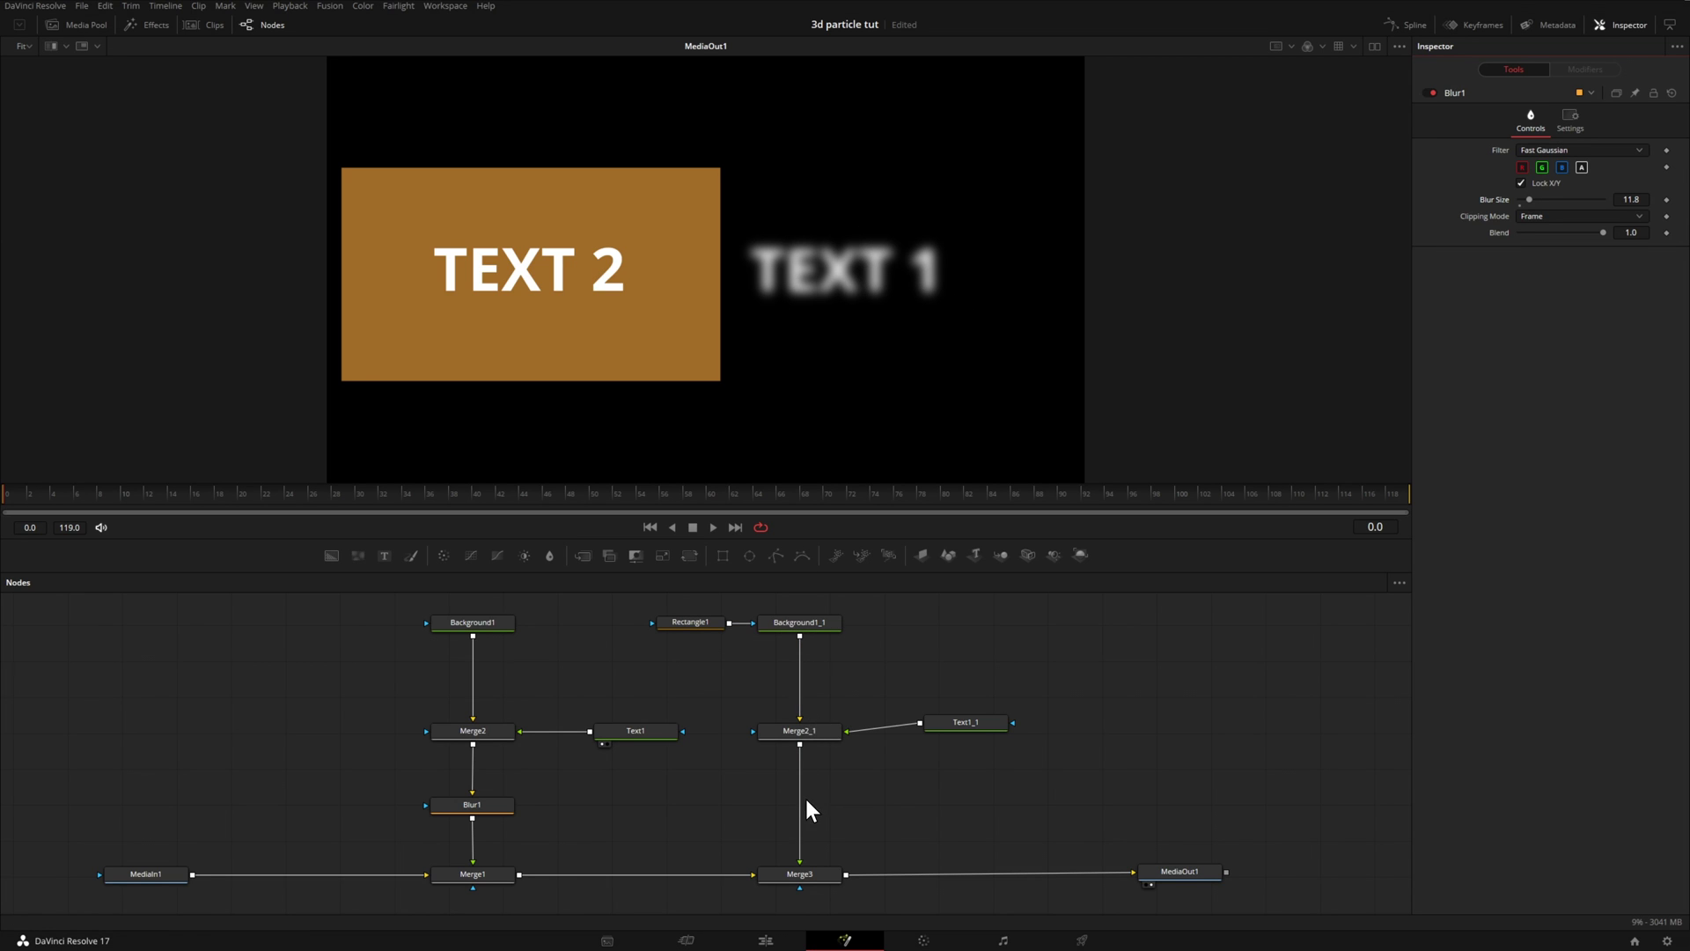
click(519, 696)
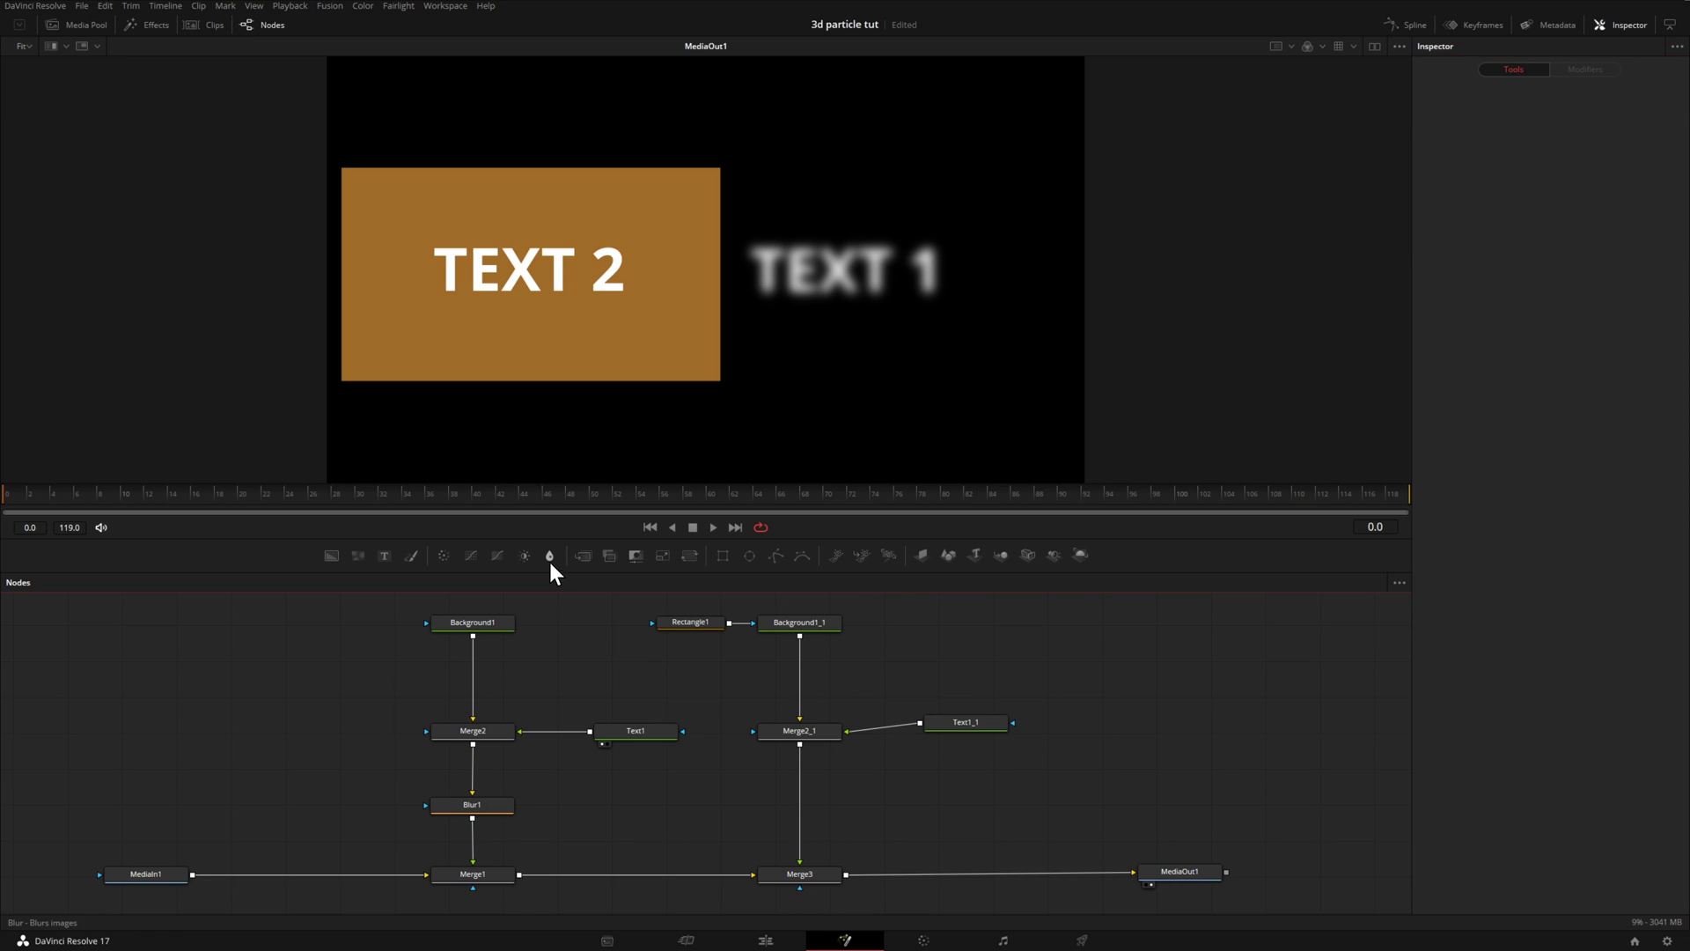
- Insert Blur2 between Merge2_1 and Merge3 and paste Blur1's 11.8 Blur Size into it
drag(550, 561, 803, 803)
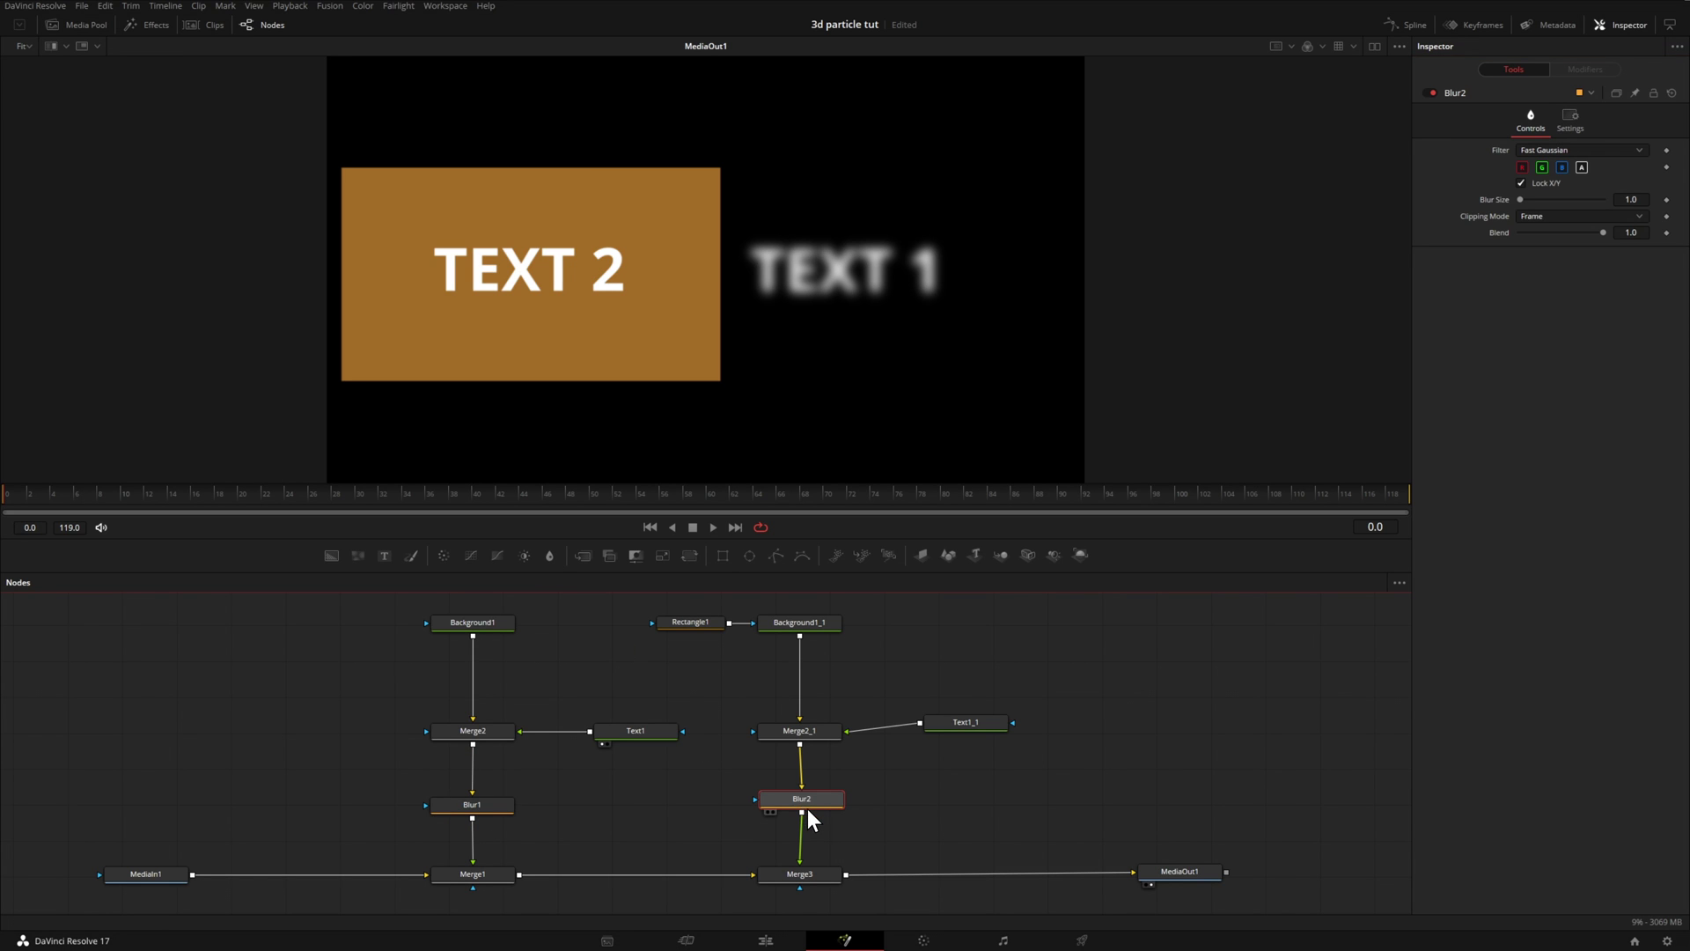
click(467, 805)
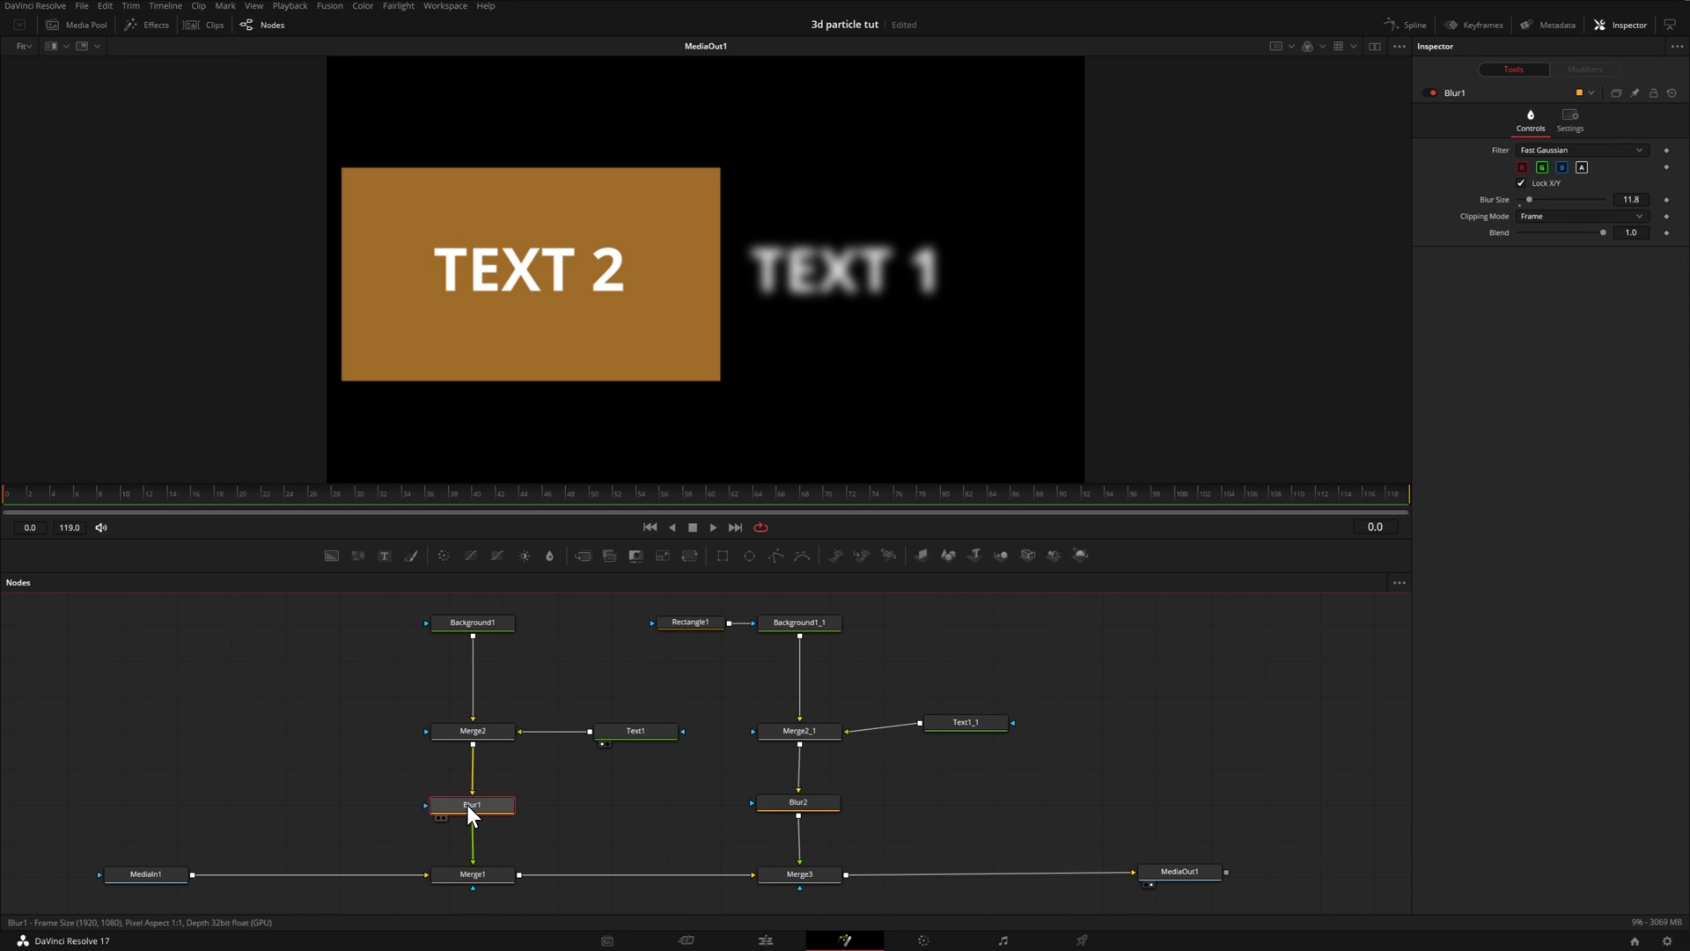
click(1634, 199)
key(ctrl+c)
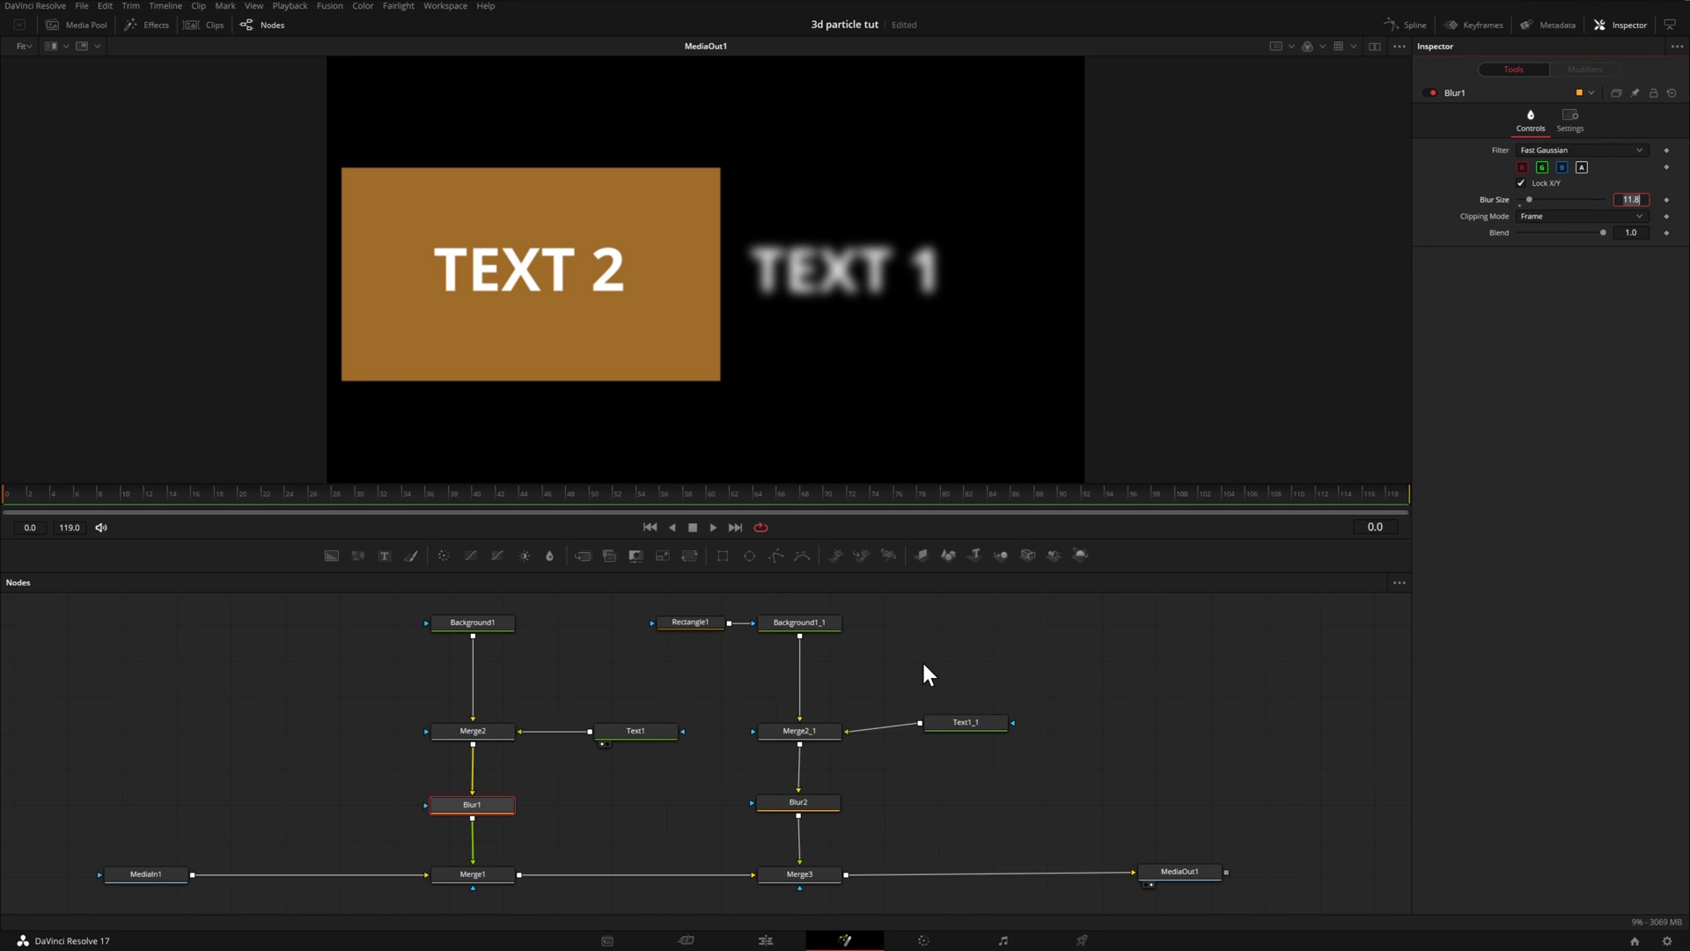
click(799, 807)
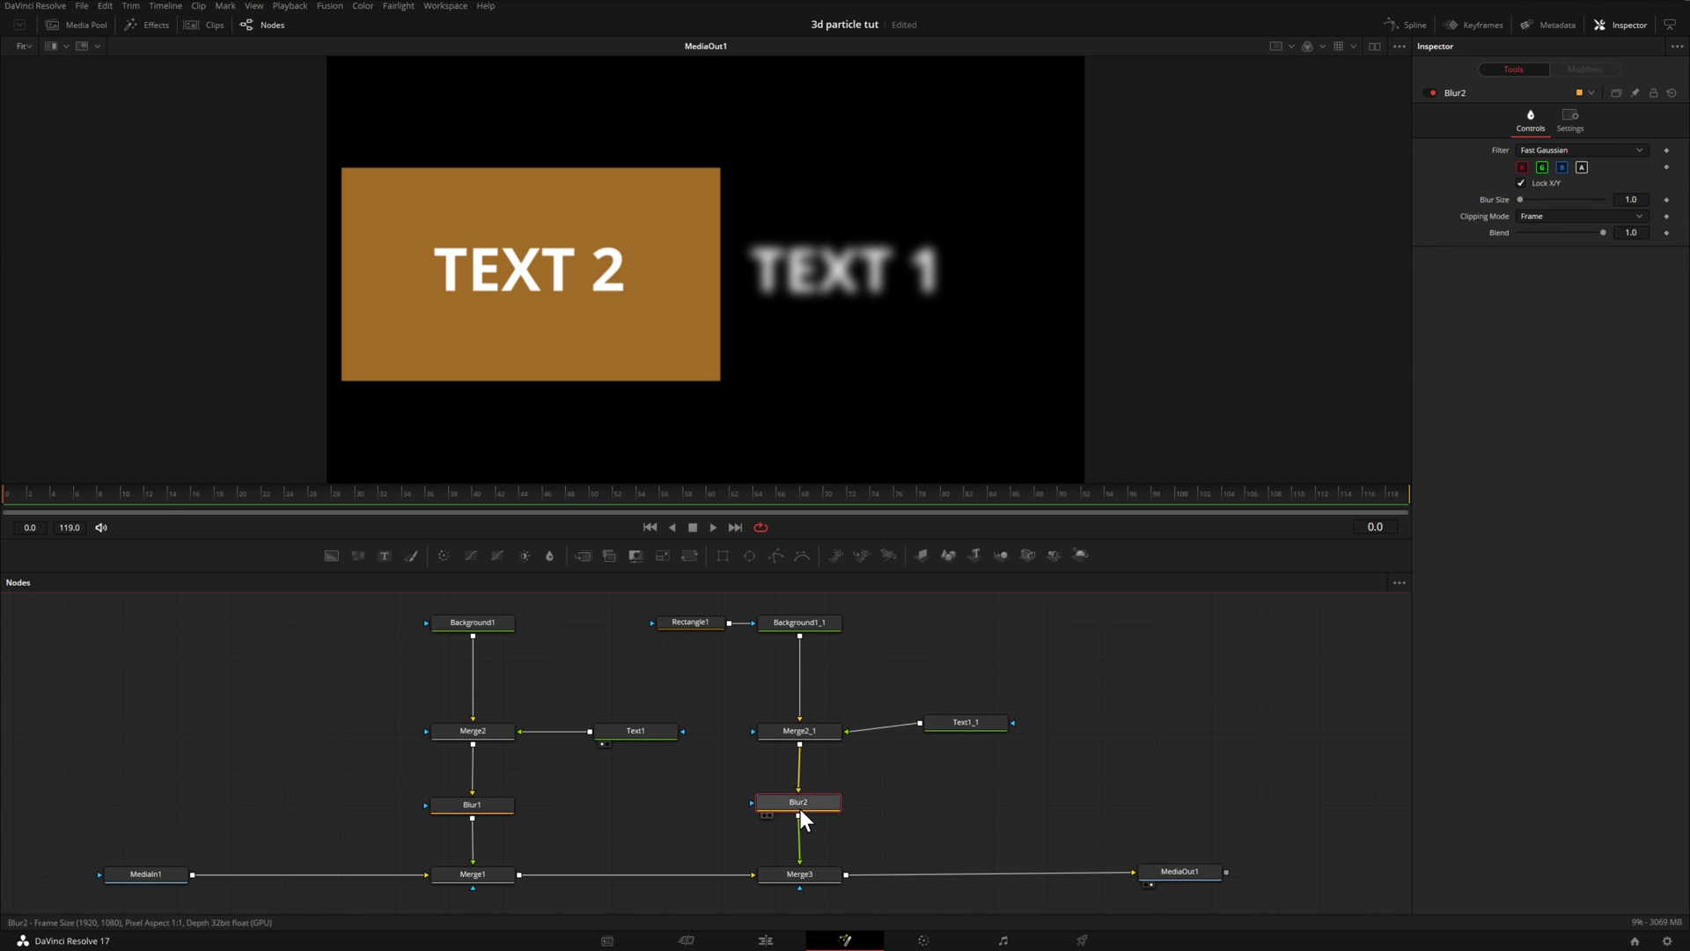
click(1632, 199)
key(ctrl+v)
key(Return)
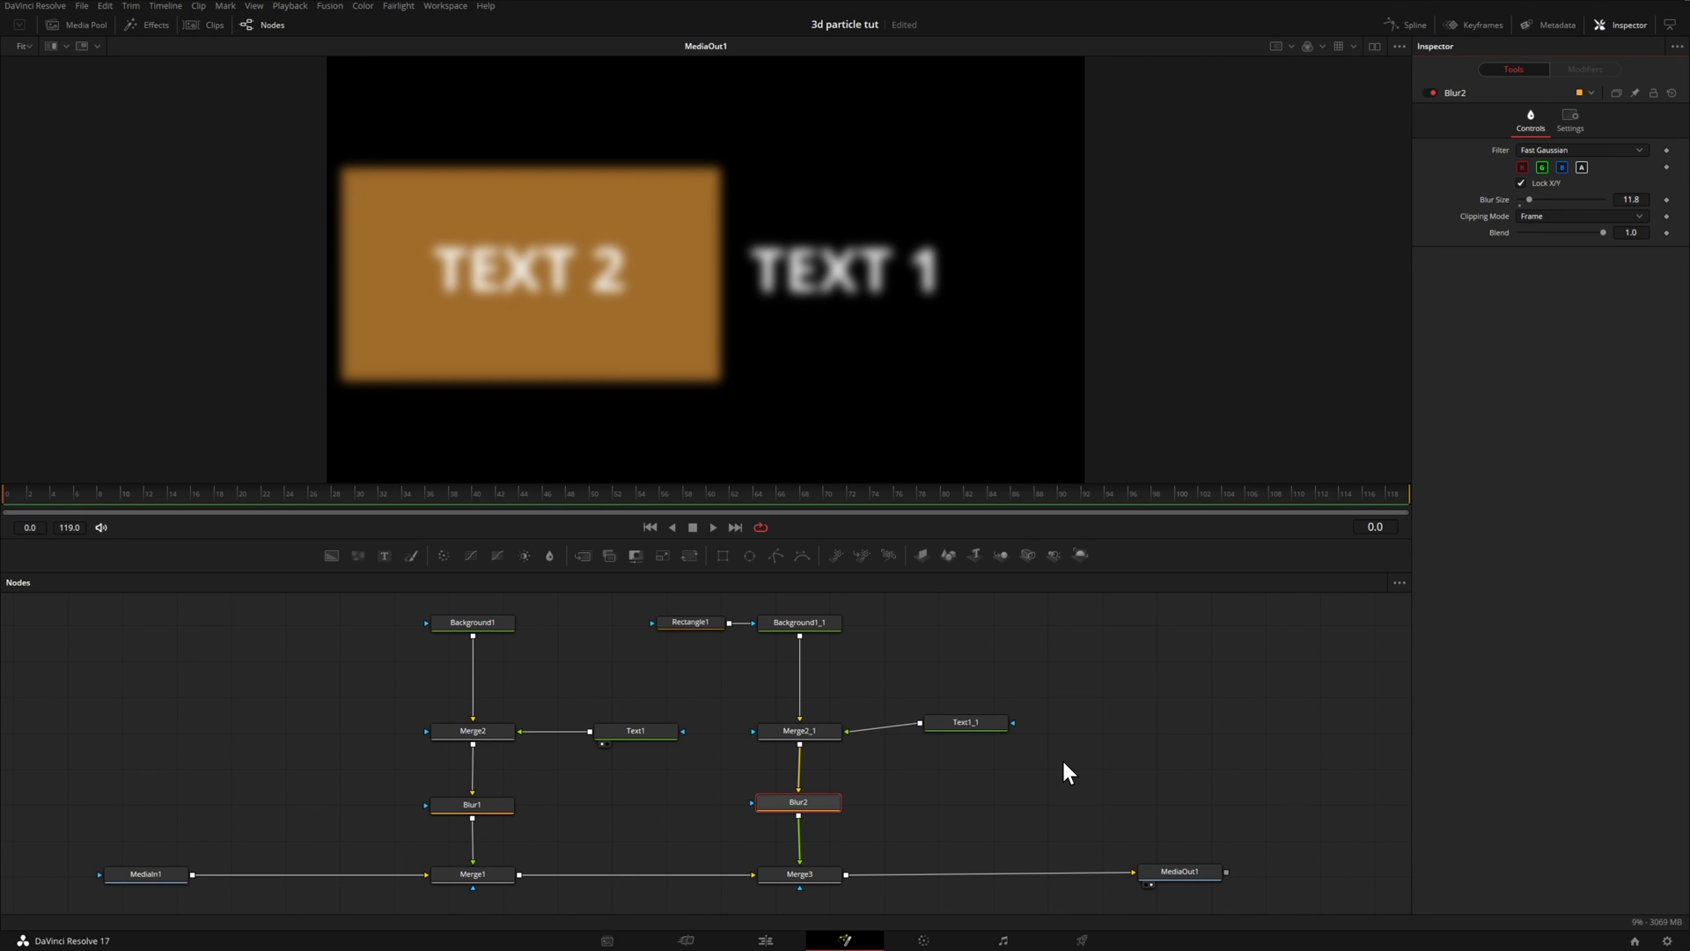
click(809, 797)
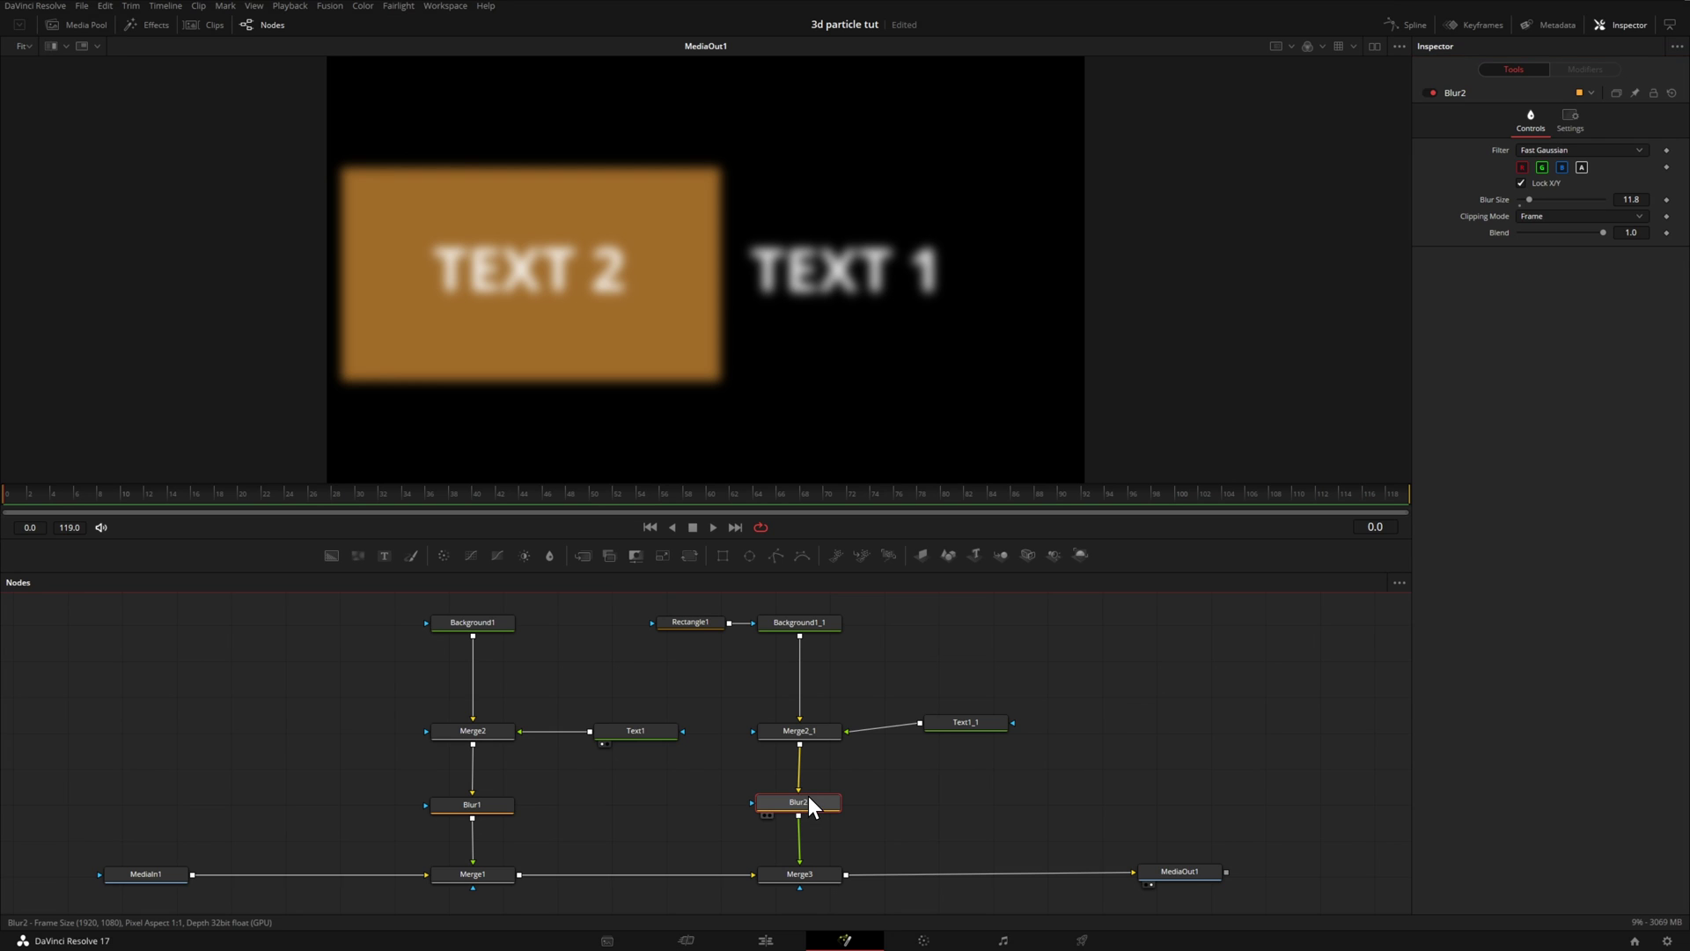
- Delete Blur2, save, and paste an instance of Blur1 after Merge2_1
key(Delete)
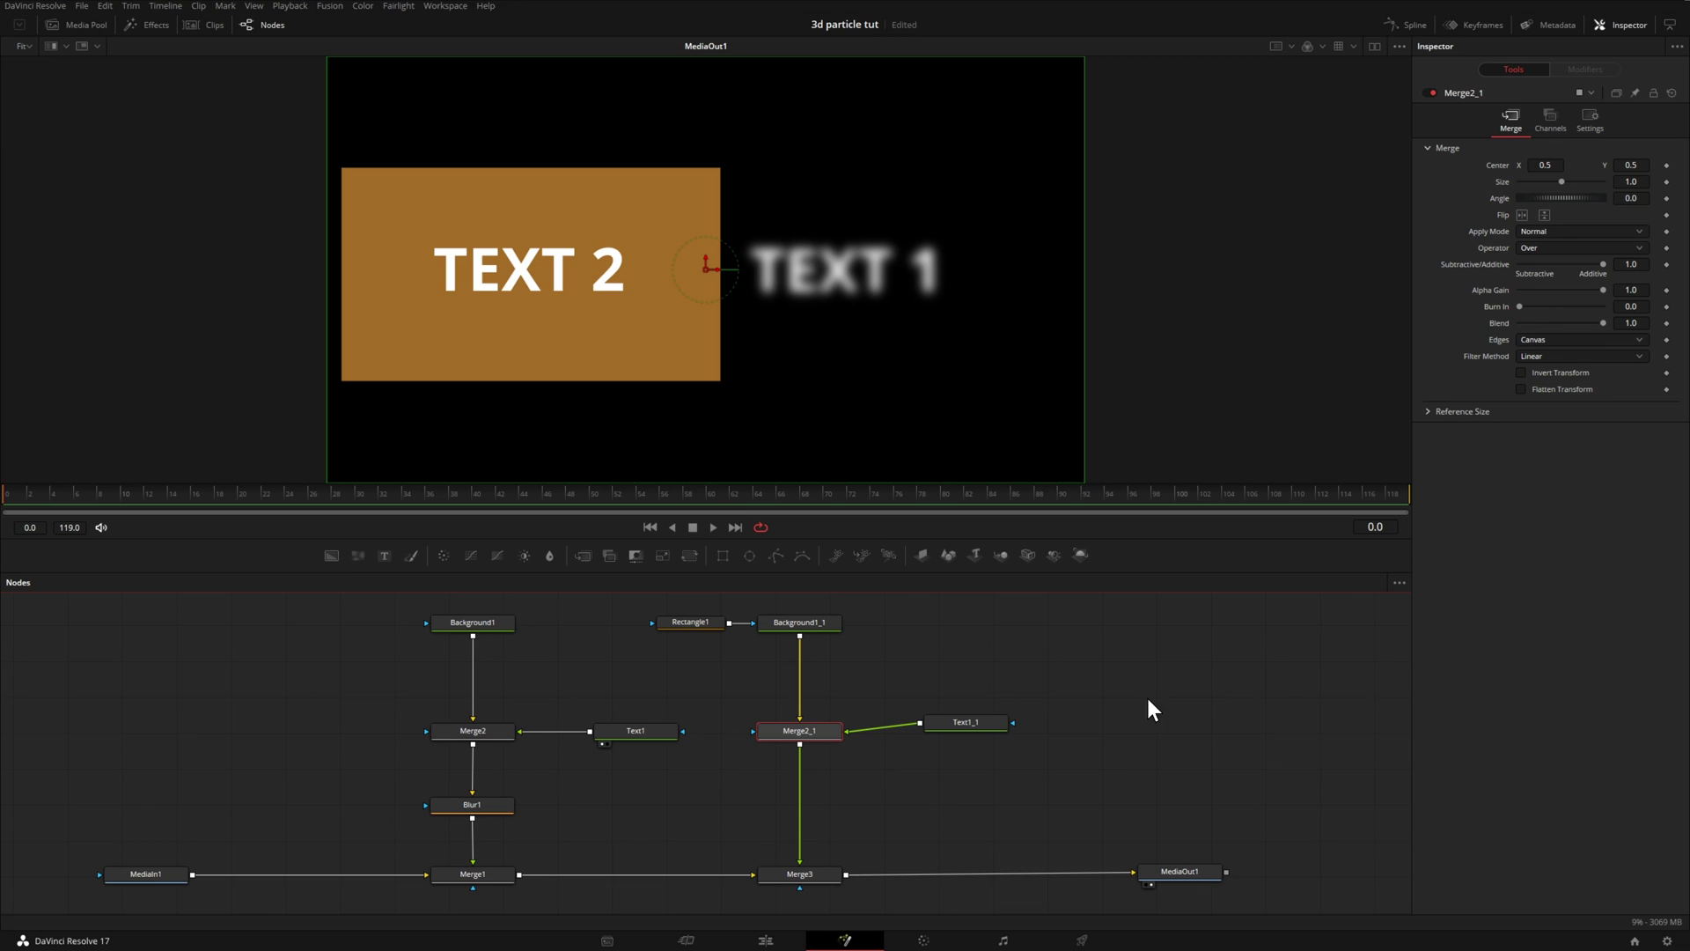
key(ctrl+s)
click(489, 805)
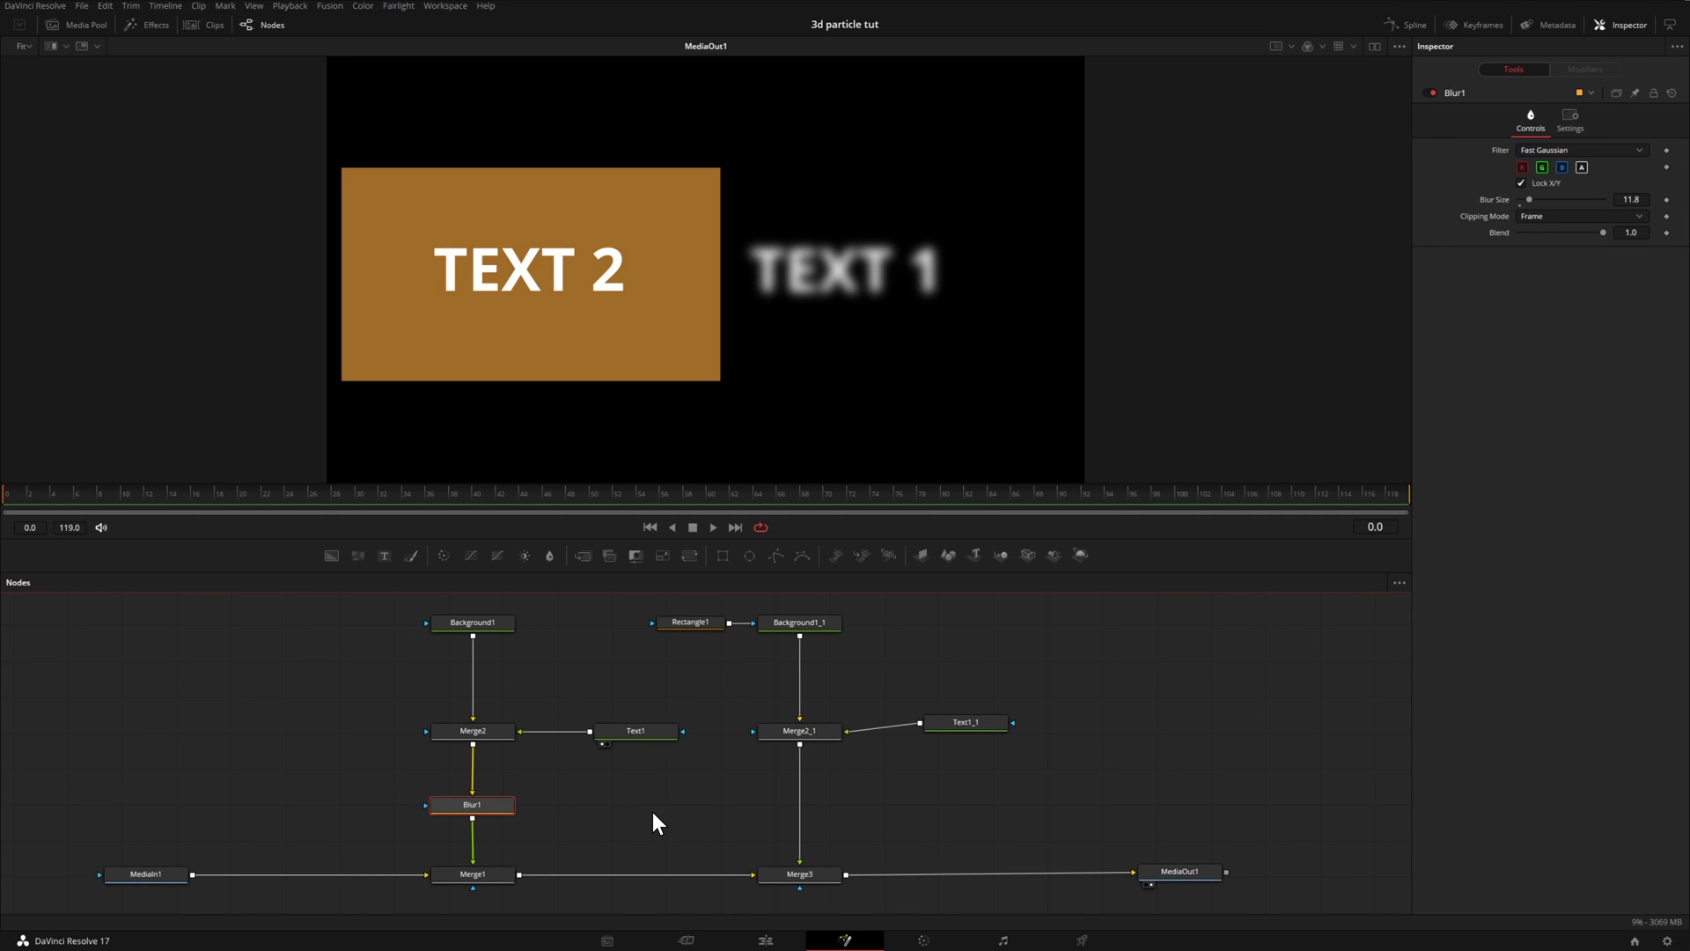
click(811, 736)
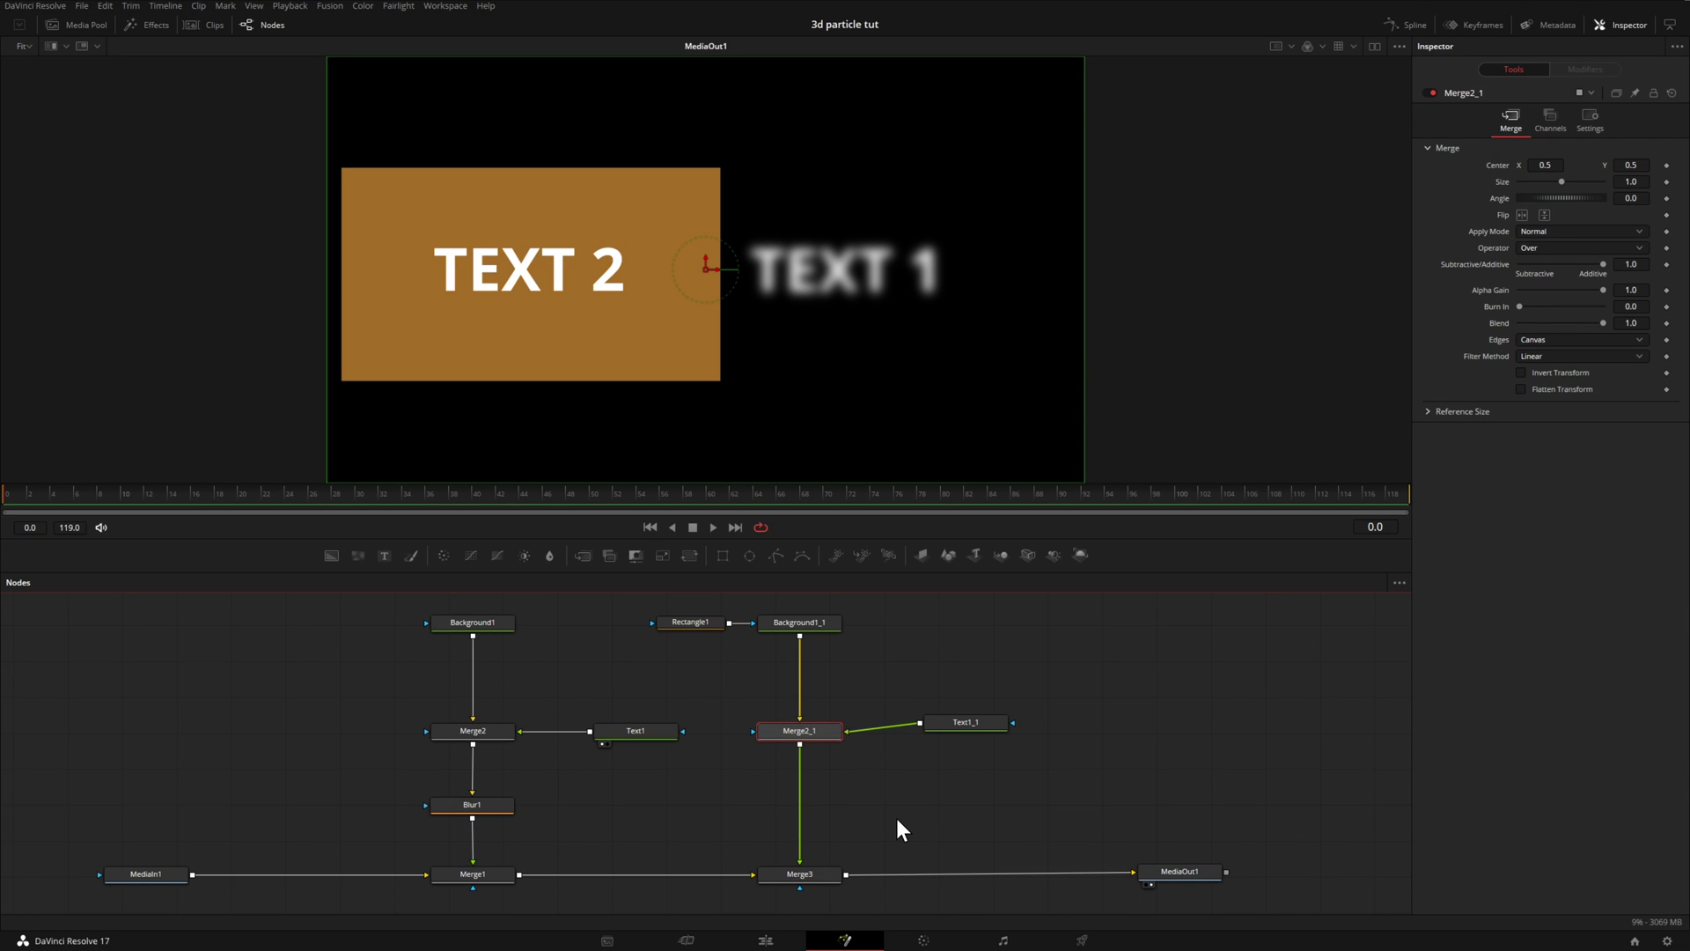
key(ctrl+shift+v)
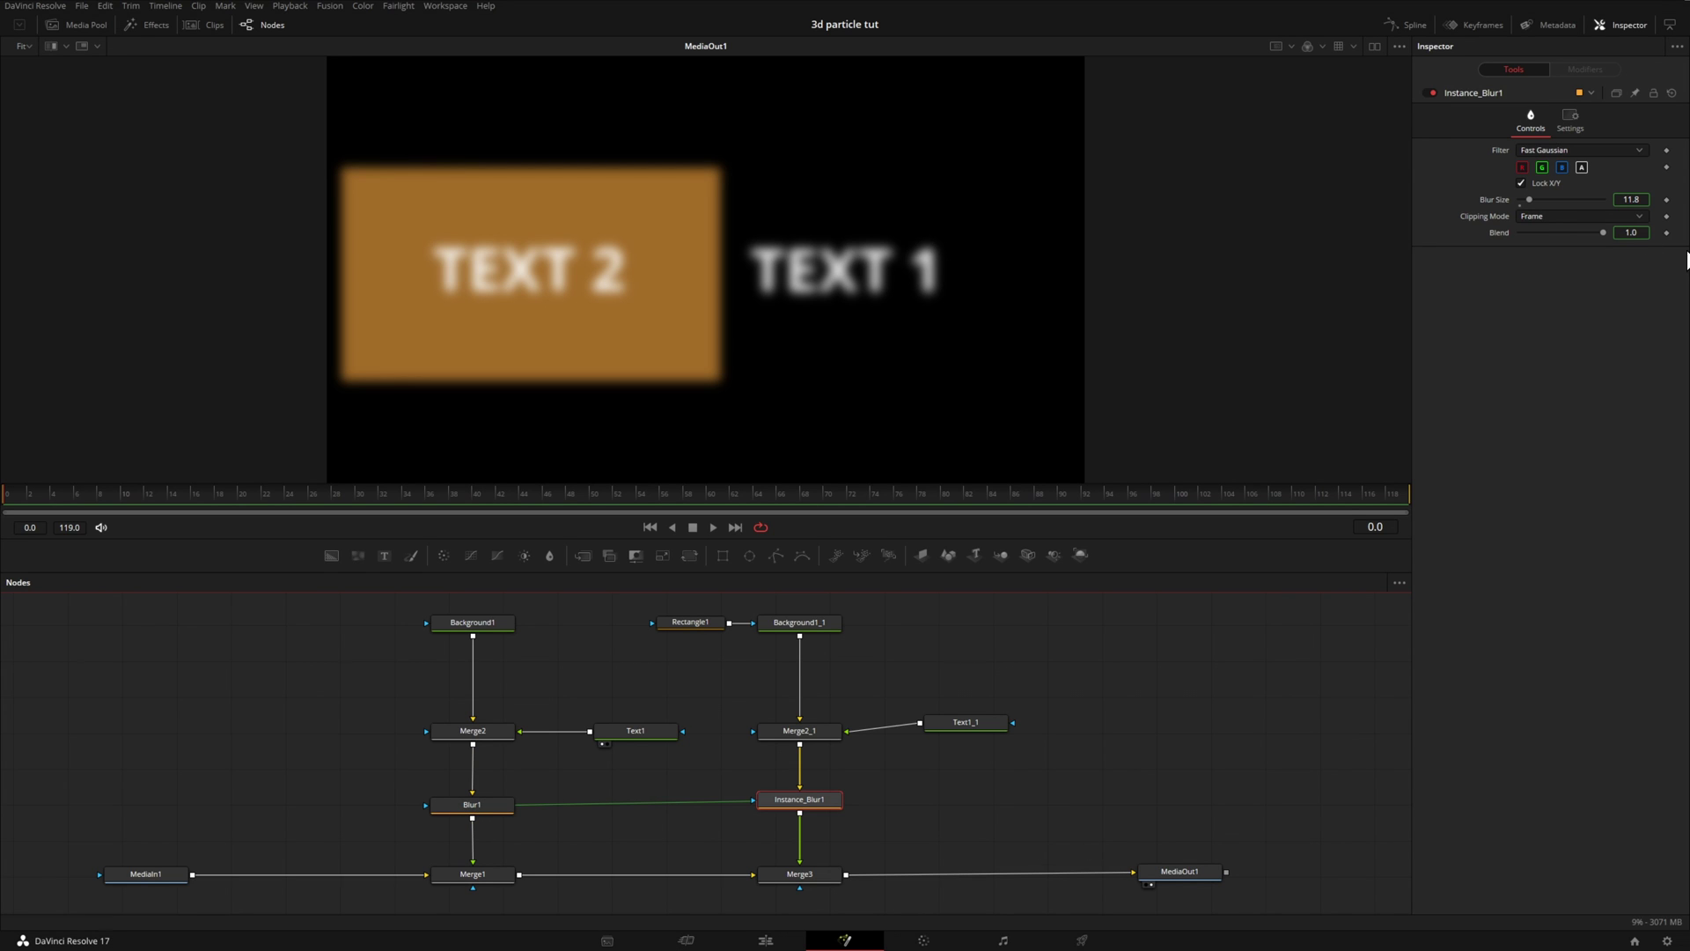
- Raise the instanced Blur Size to 21.3 and turn off Show Instance Links
drag(1530, 202, 1538, 201)
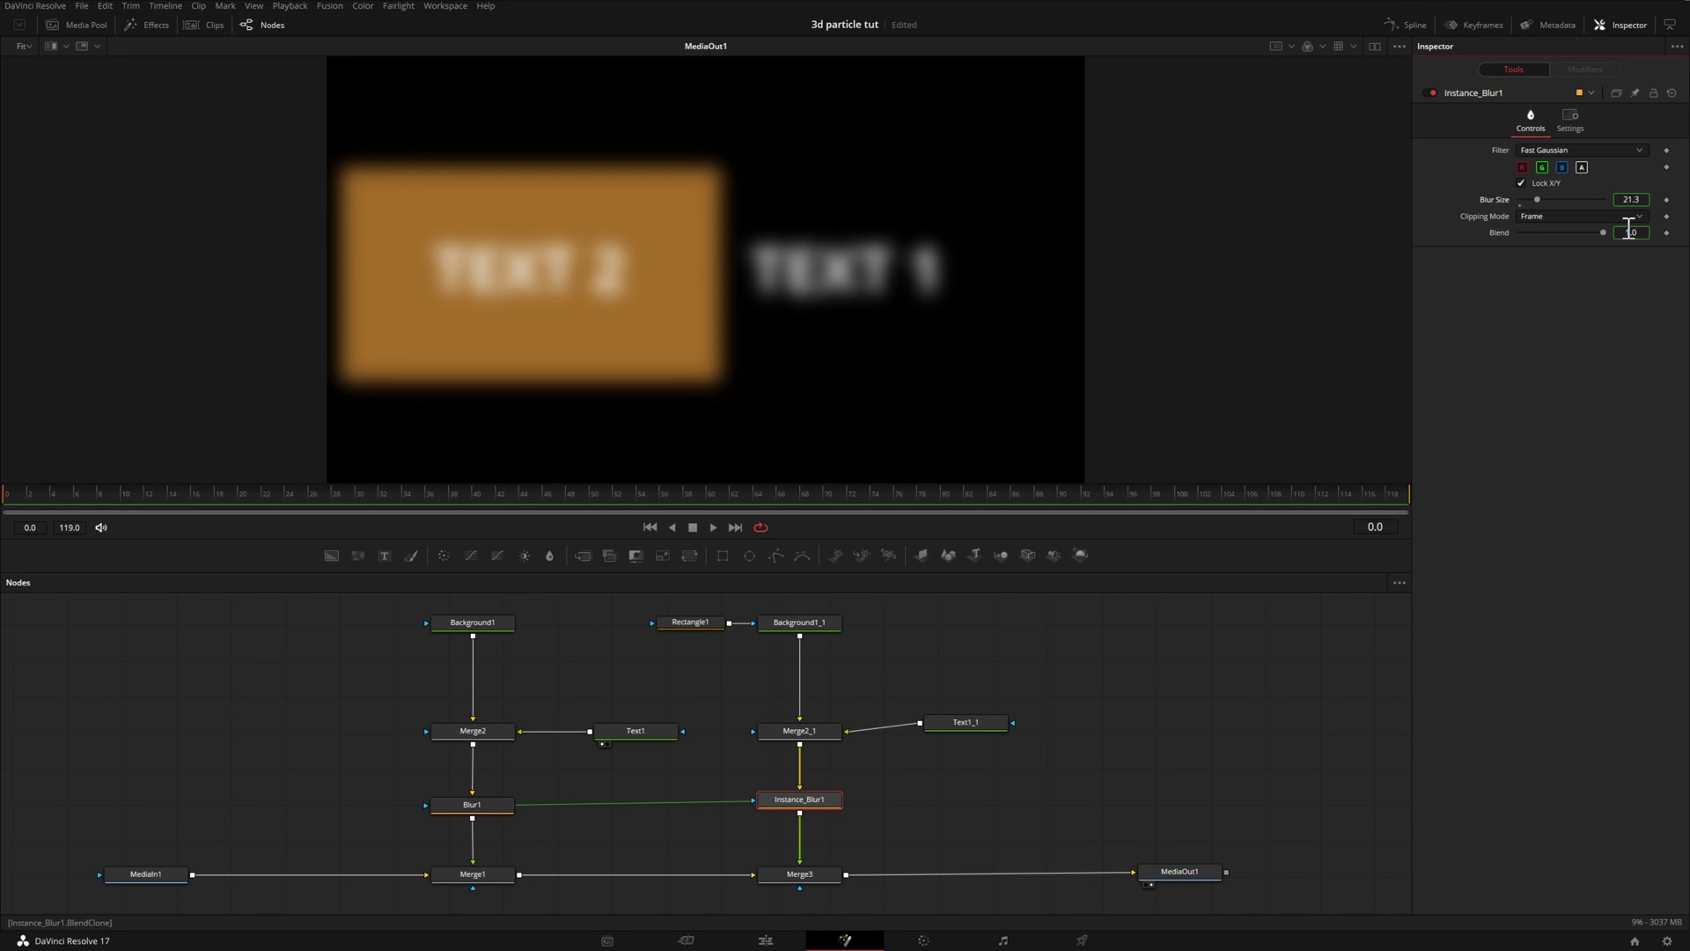
click(486, 809)
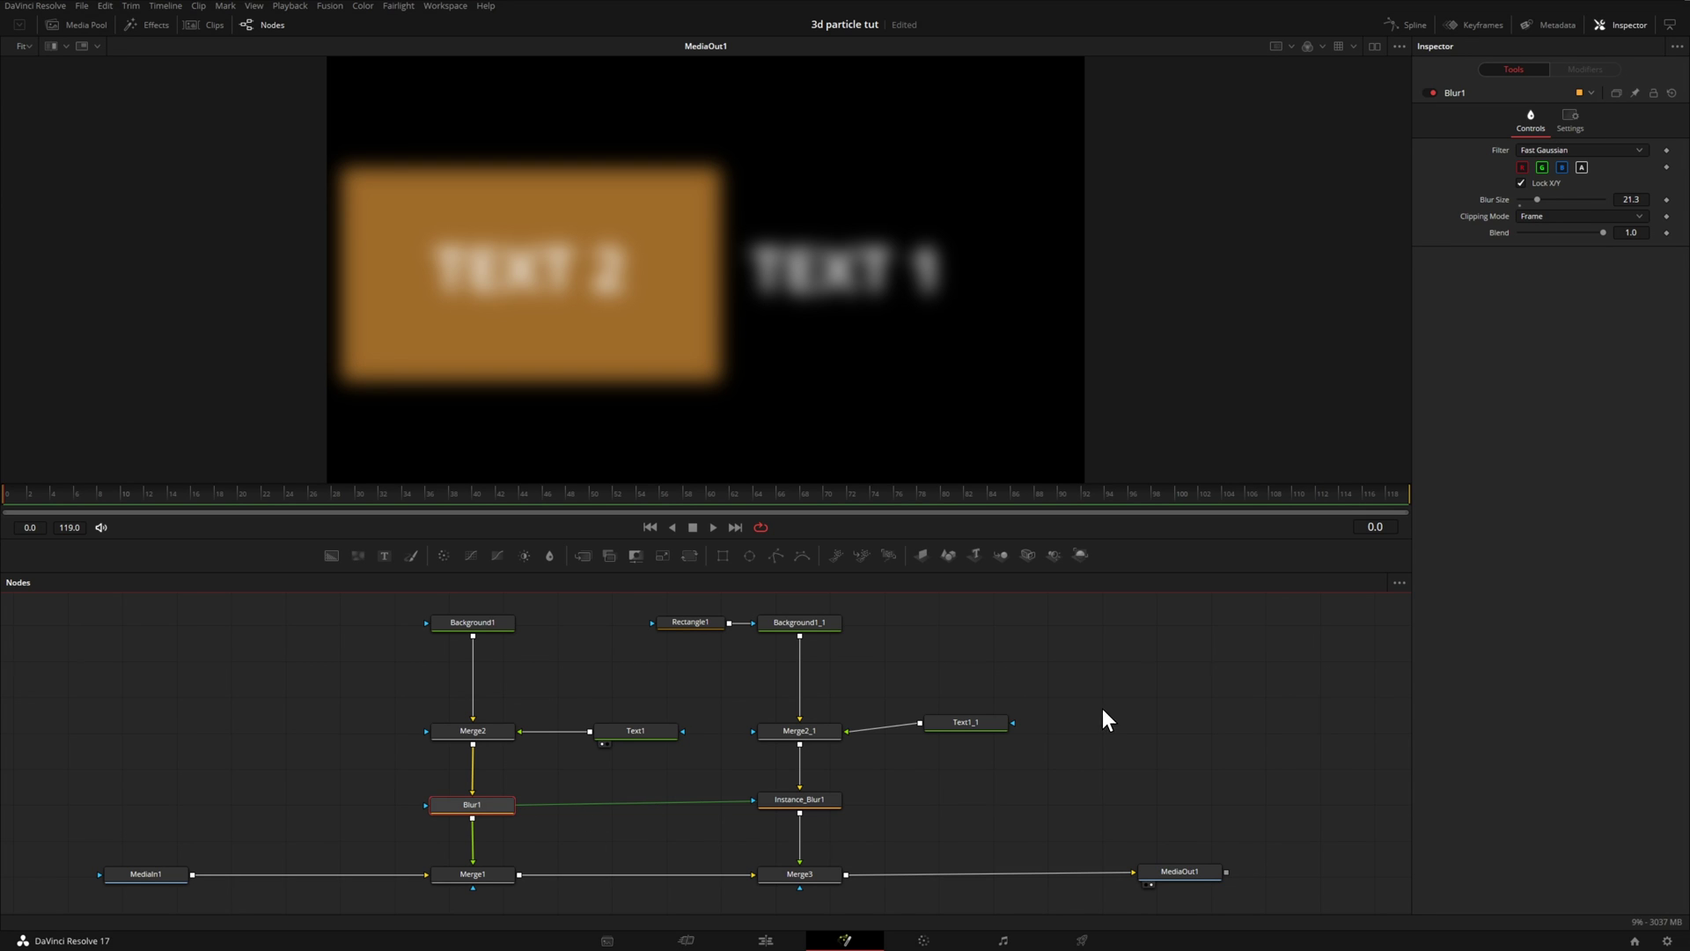
right_click(1068, 660)
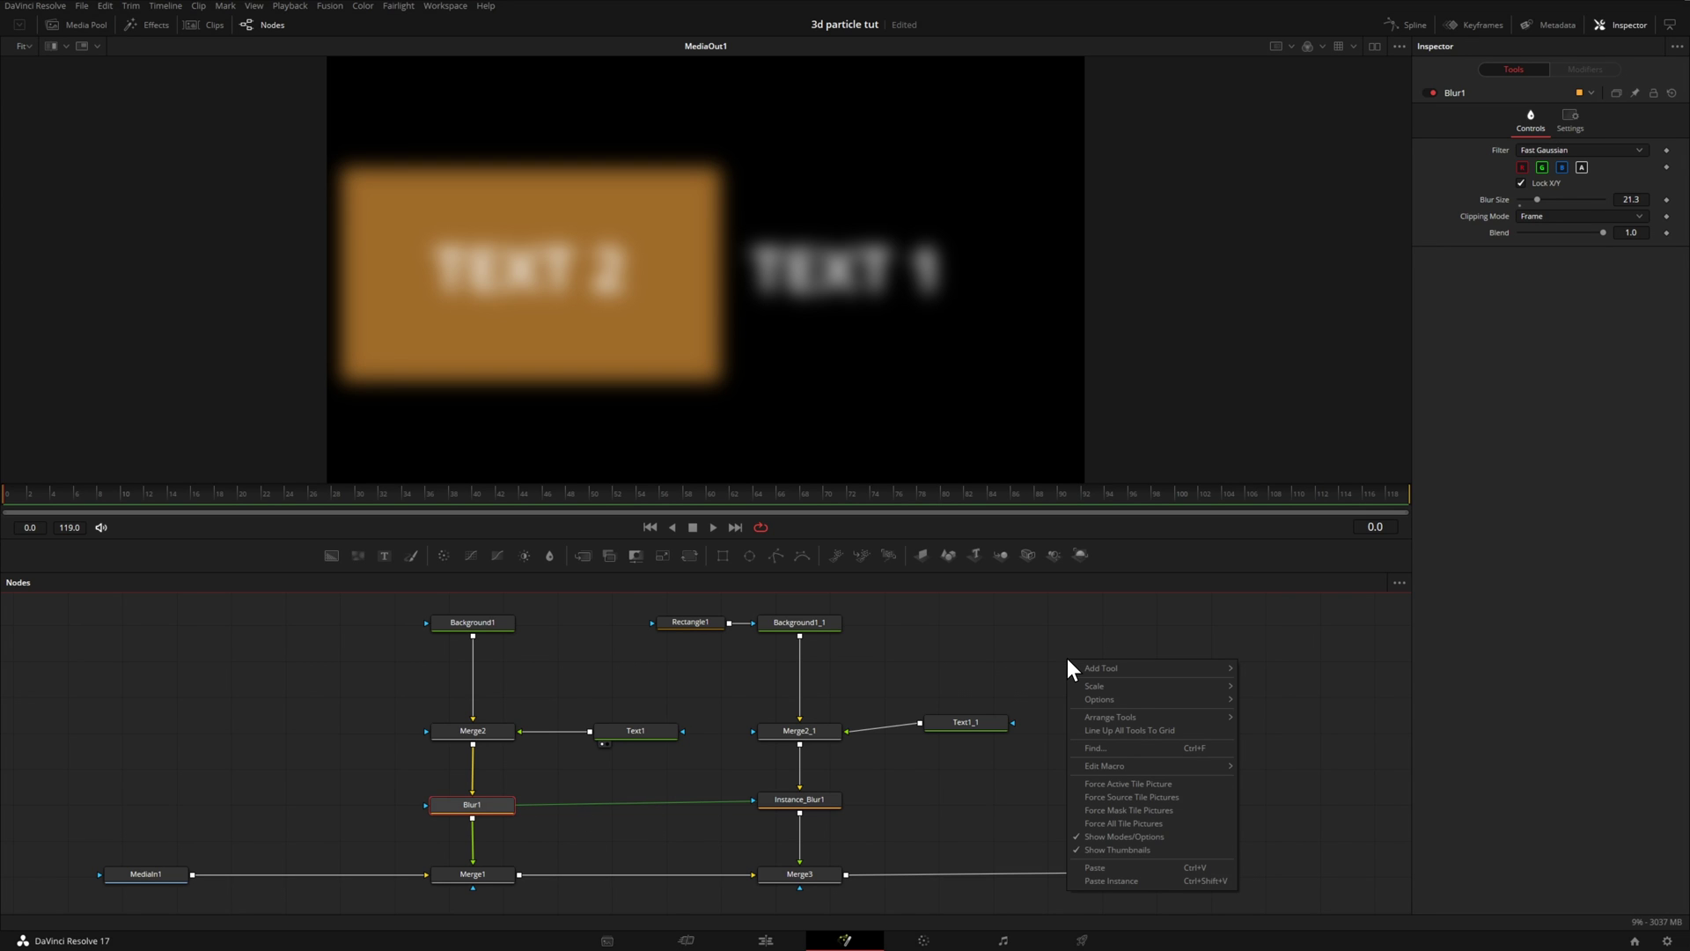
mouse_move(1128, 699)
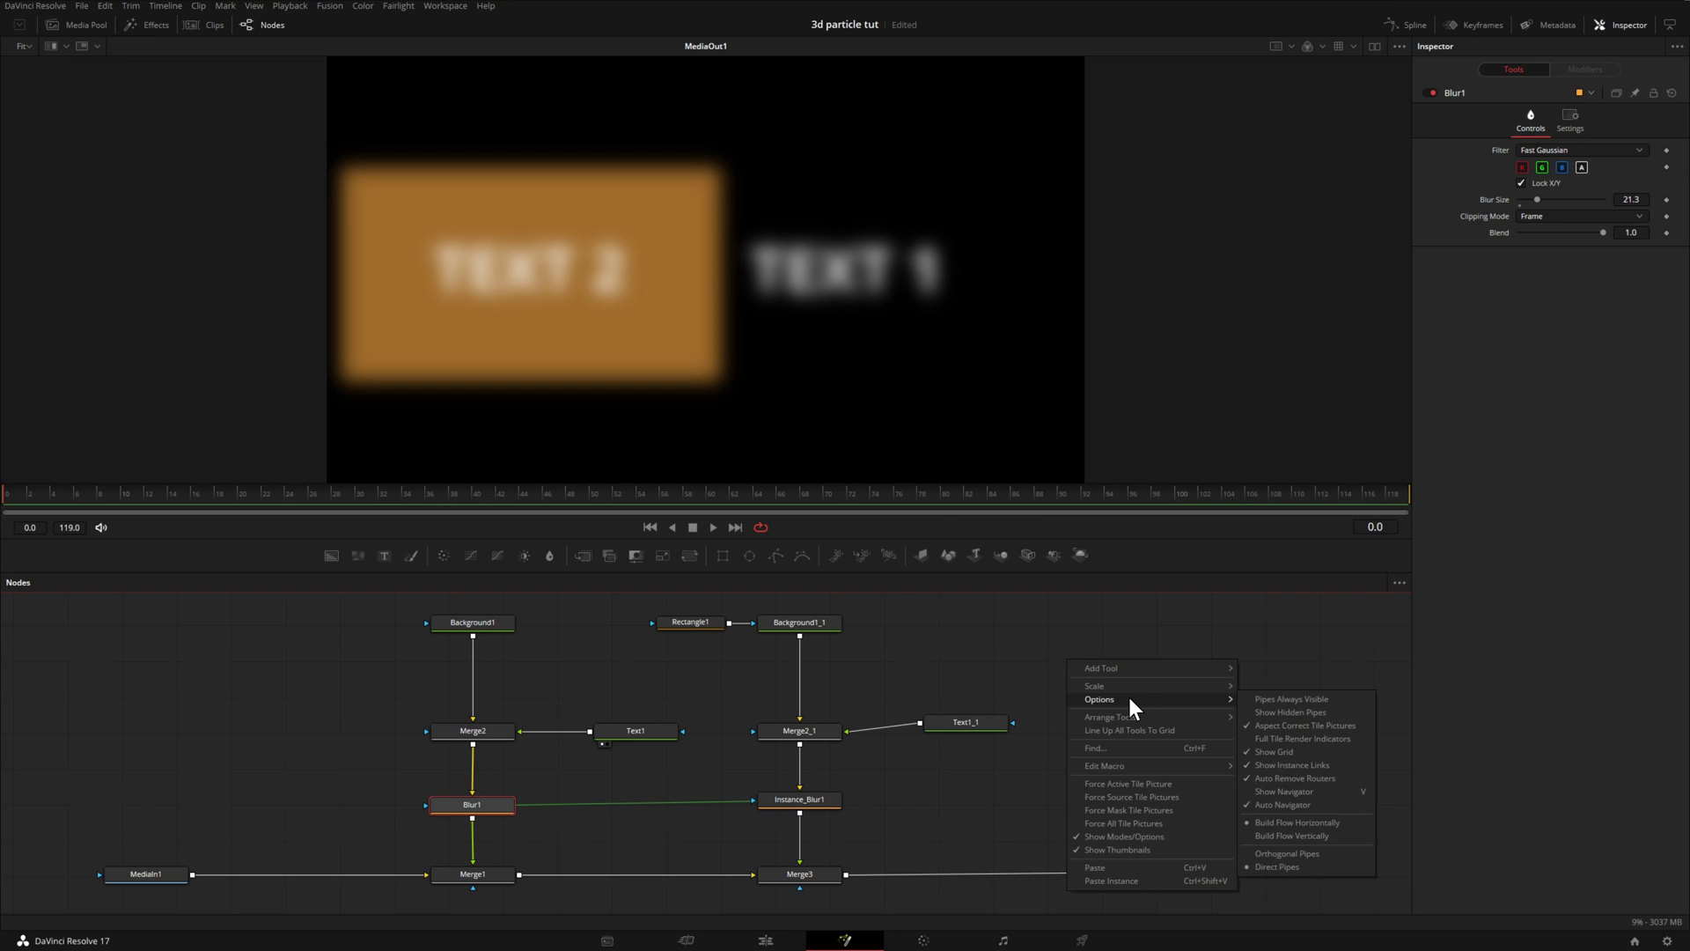
click(1340, 766)
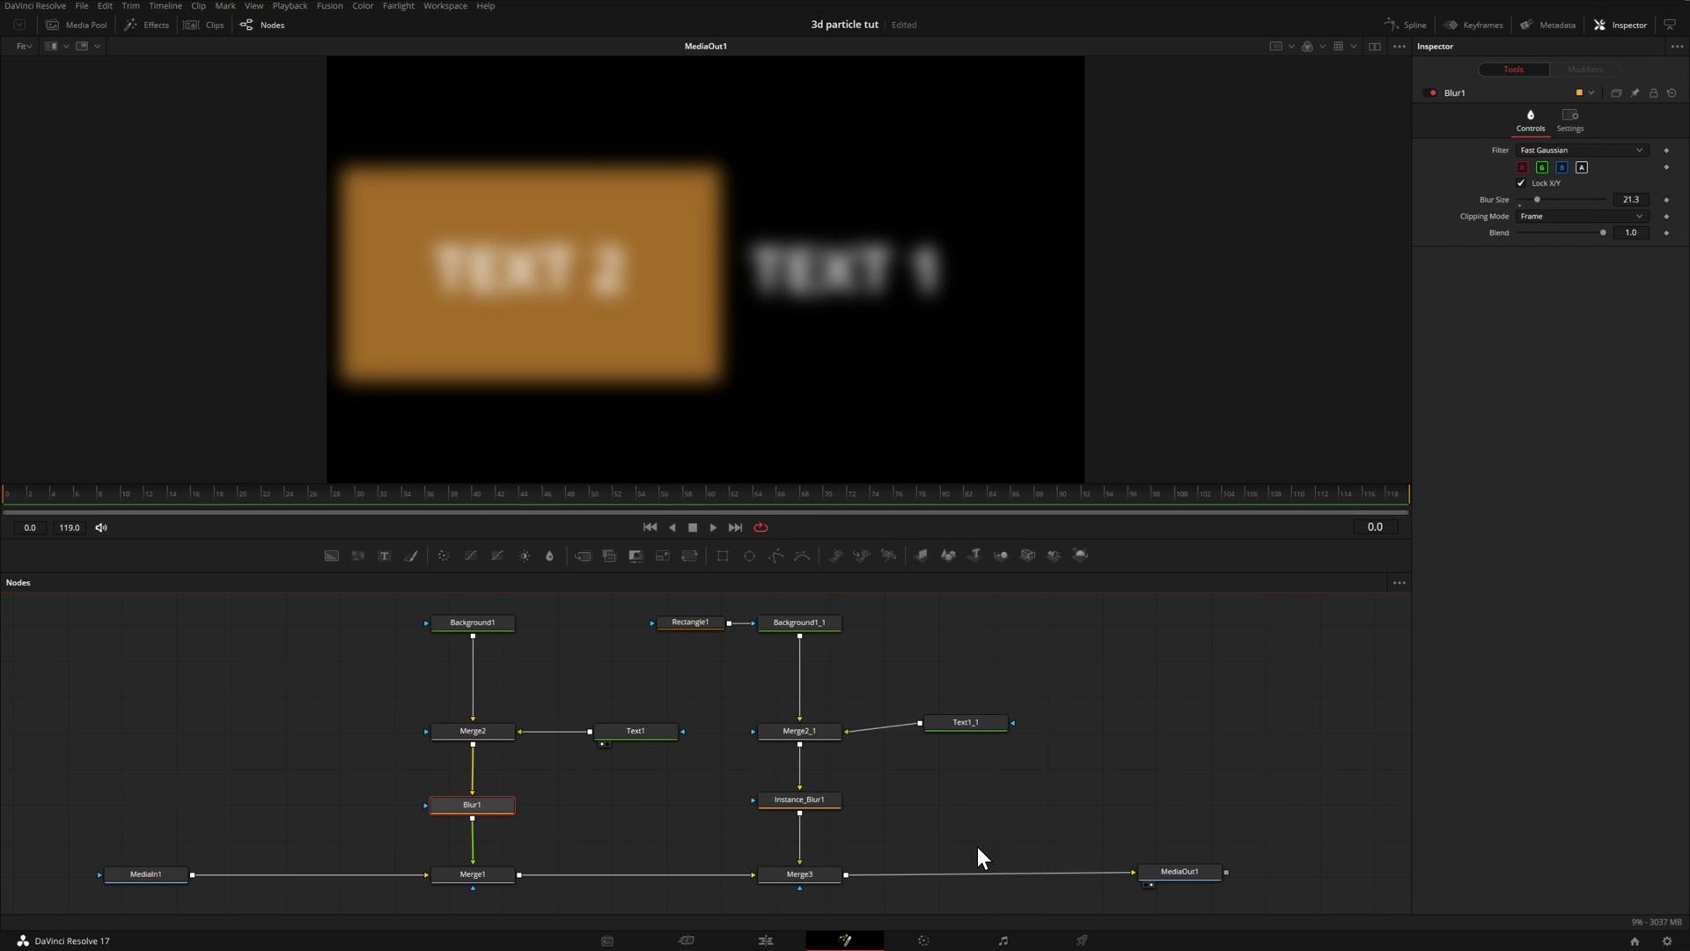
- Deinstance Instance_Blur1's Blend and set it to 0.89, leaving Blur1 at 0.622
click(799, 801)
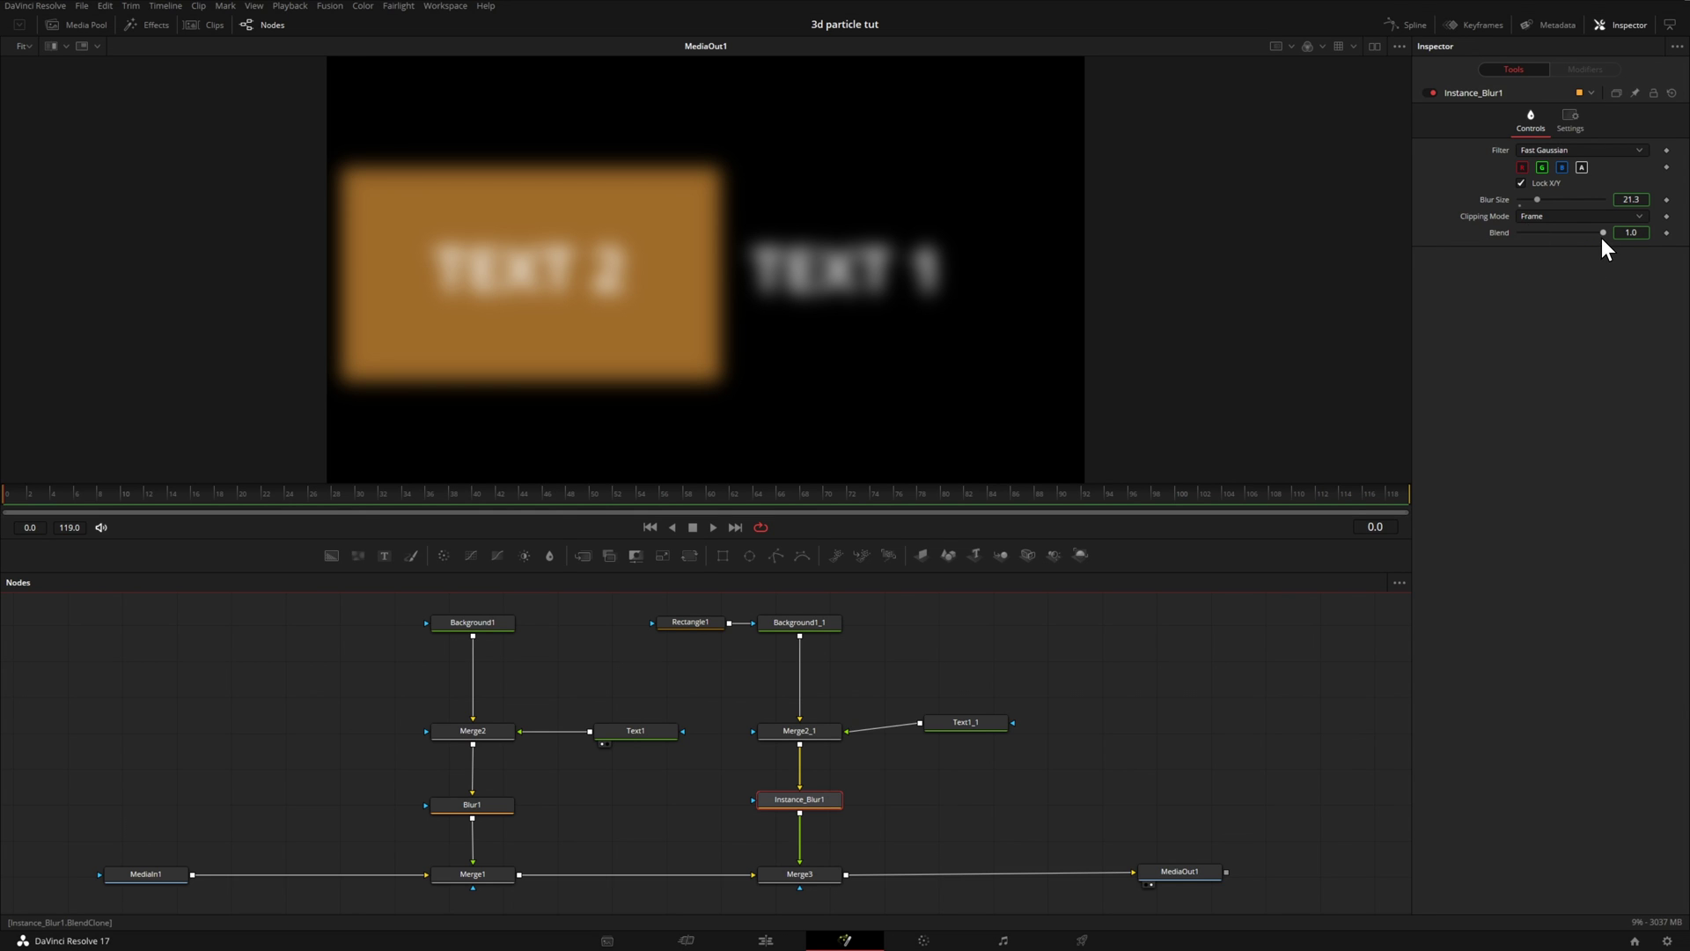
drag(1603, 234, 1573, 236)
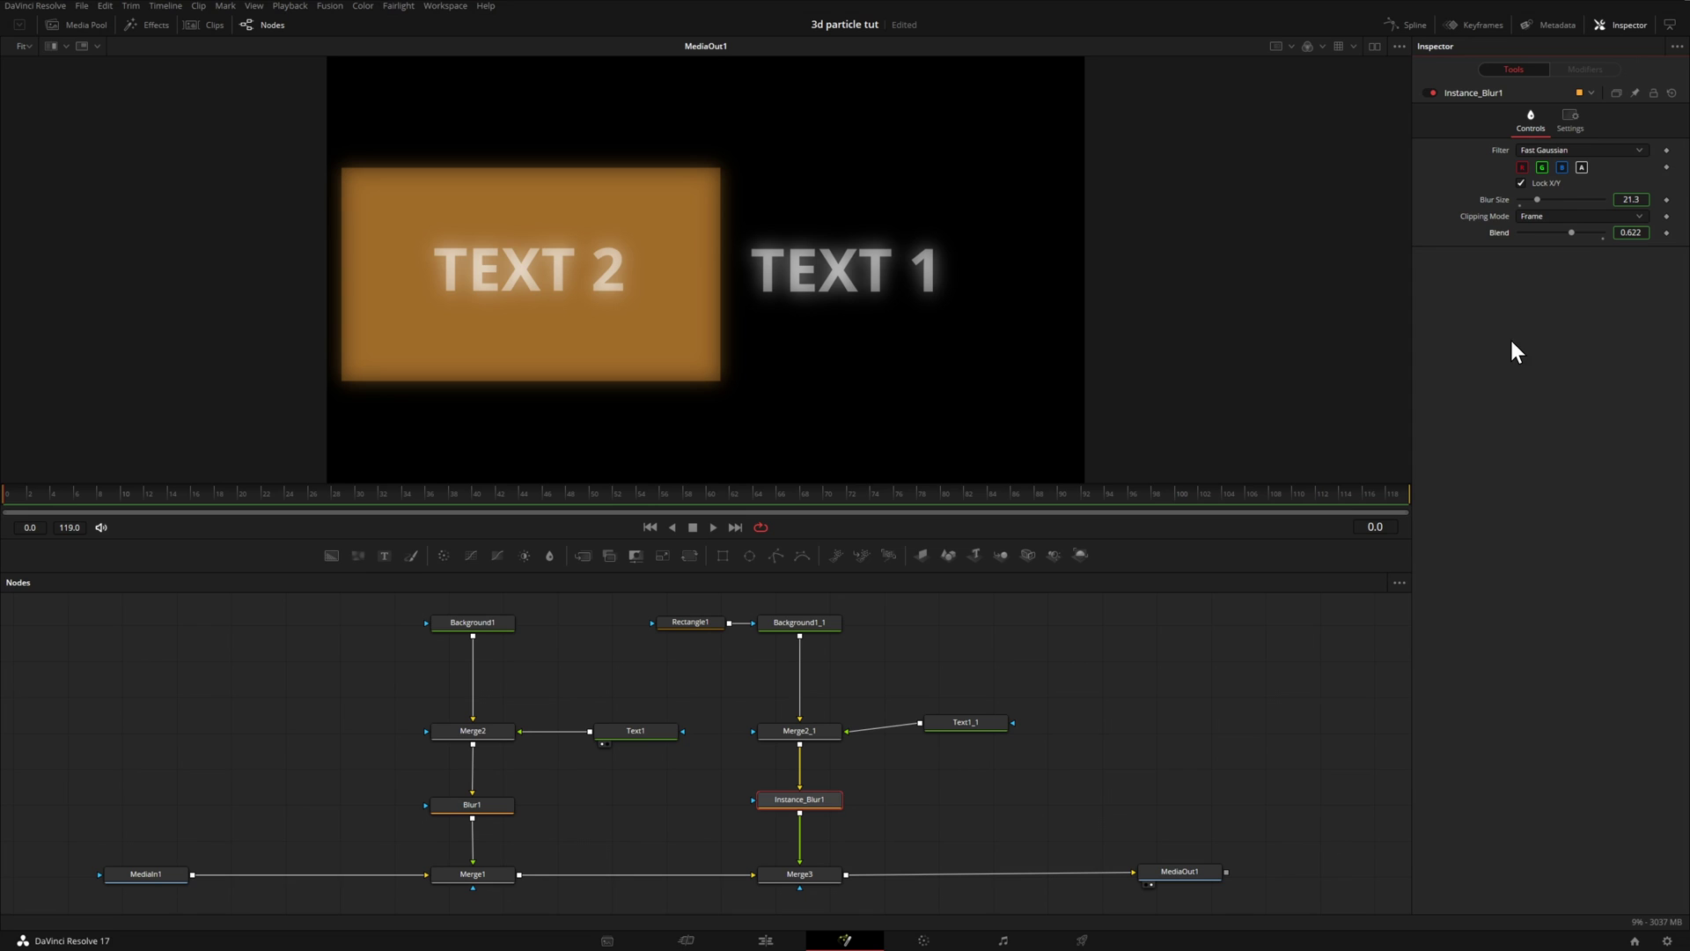
right_click(1501, 234)
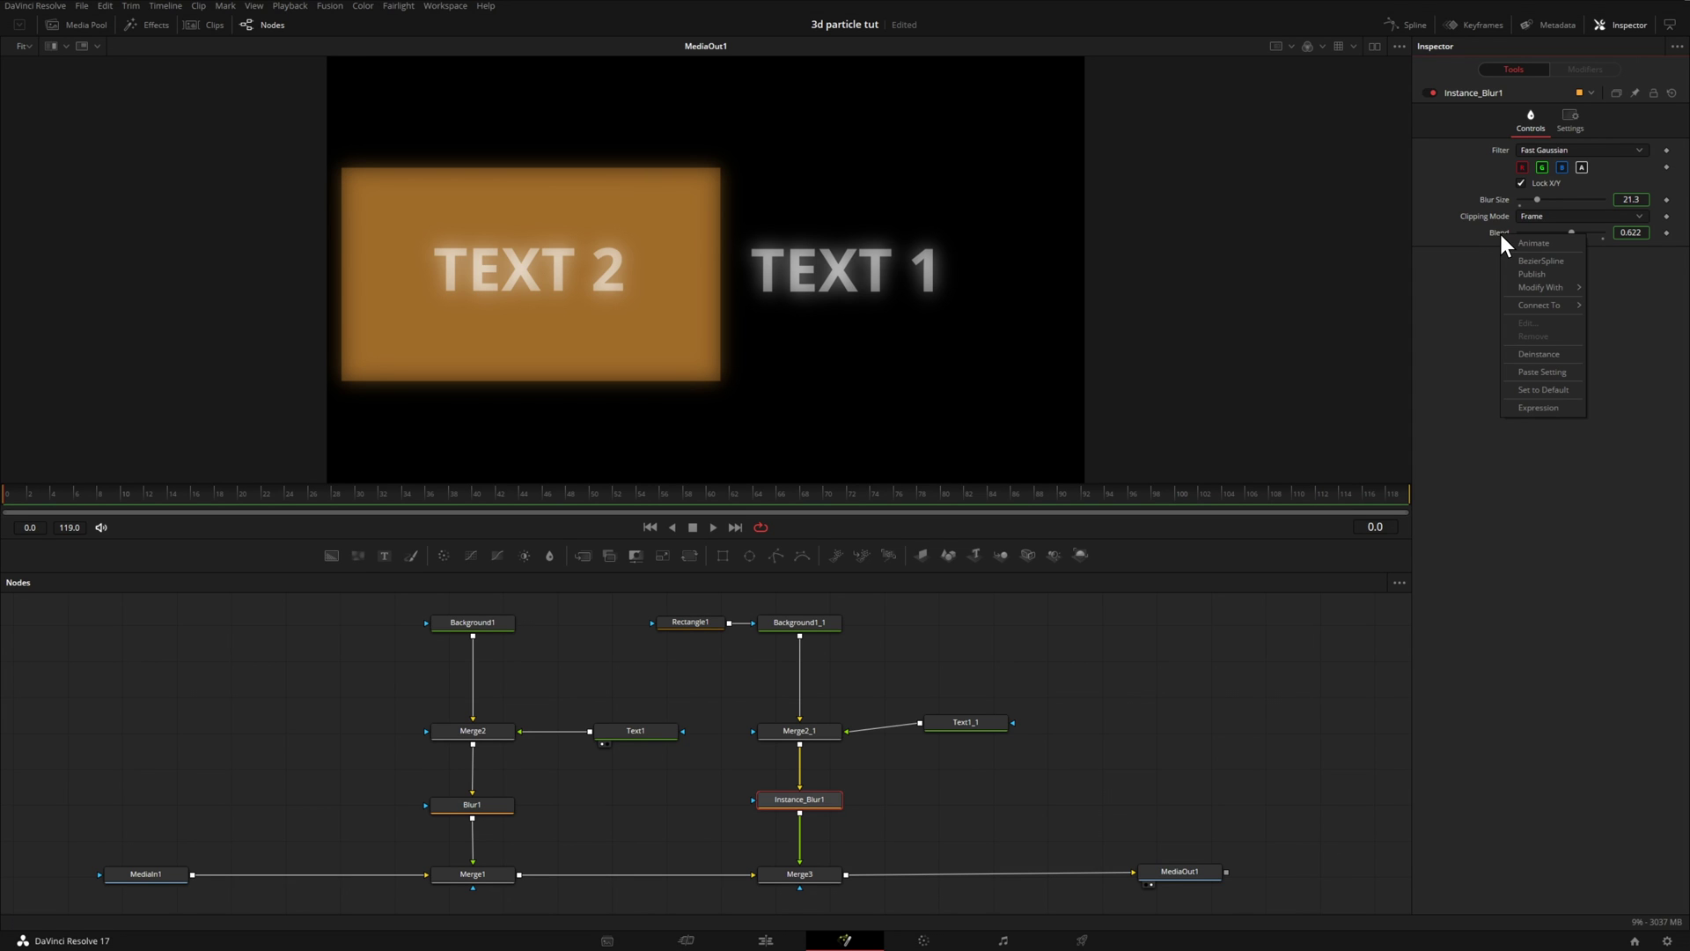
click(1565, 355)
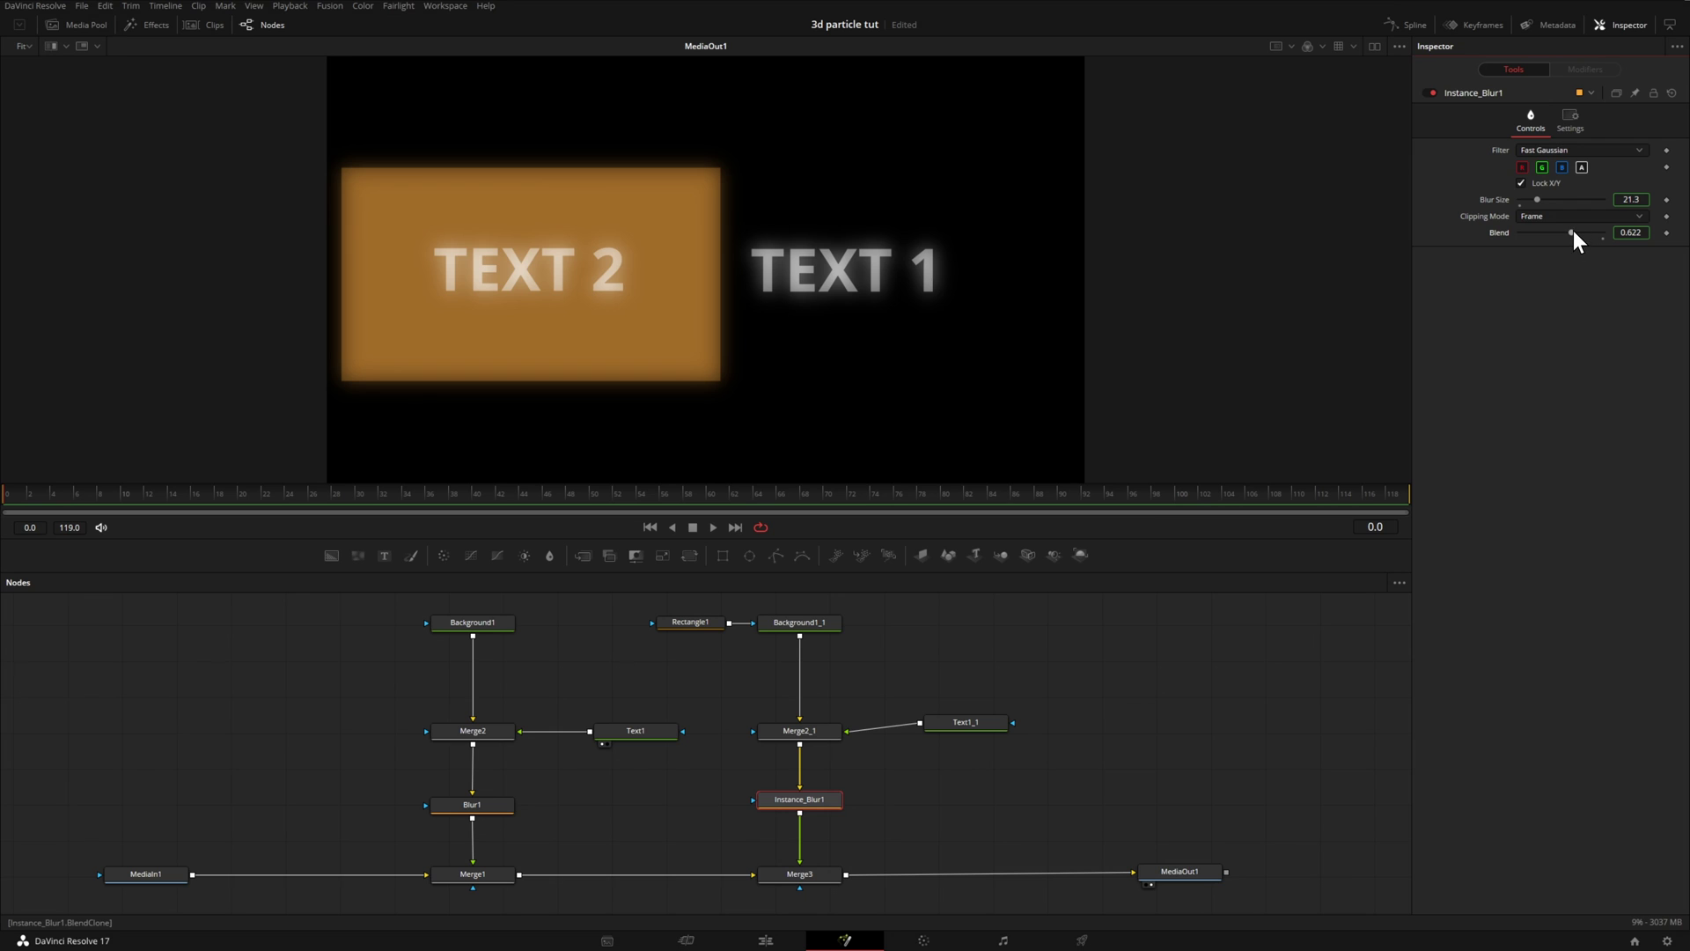
drag(1573, 231, 1588, 230)
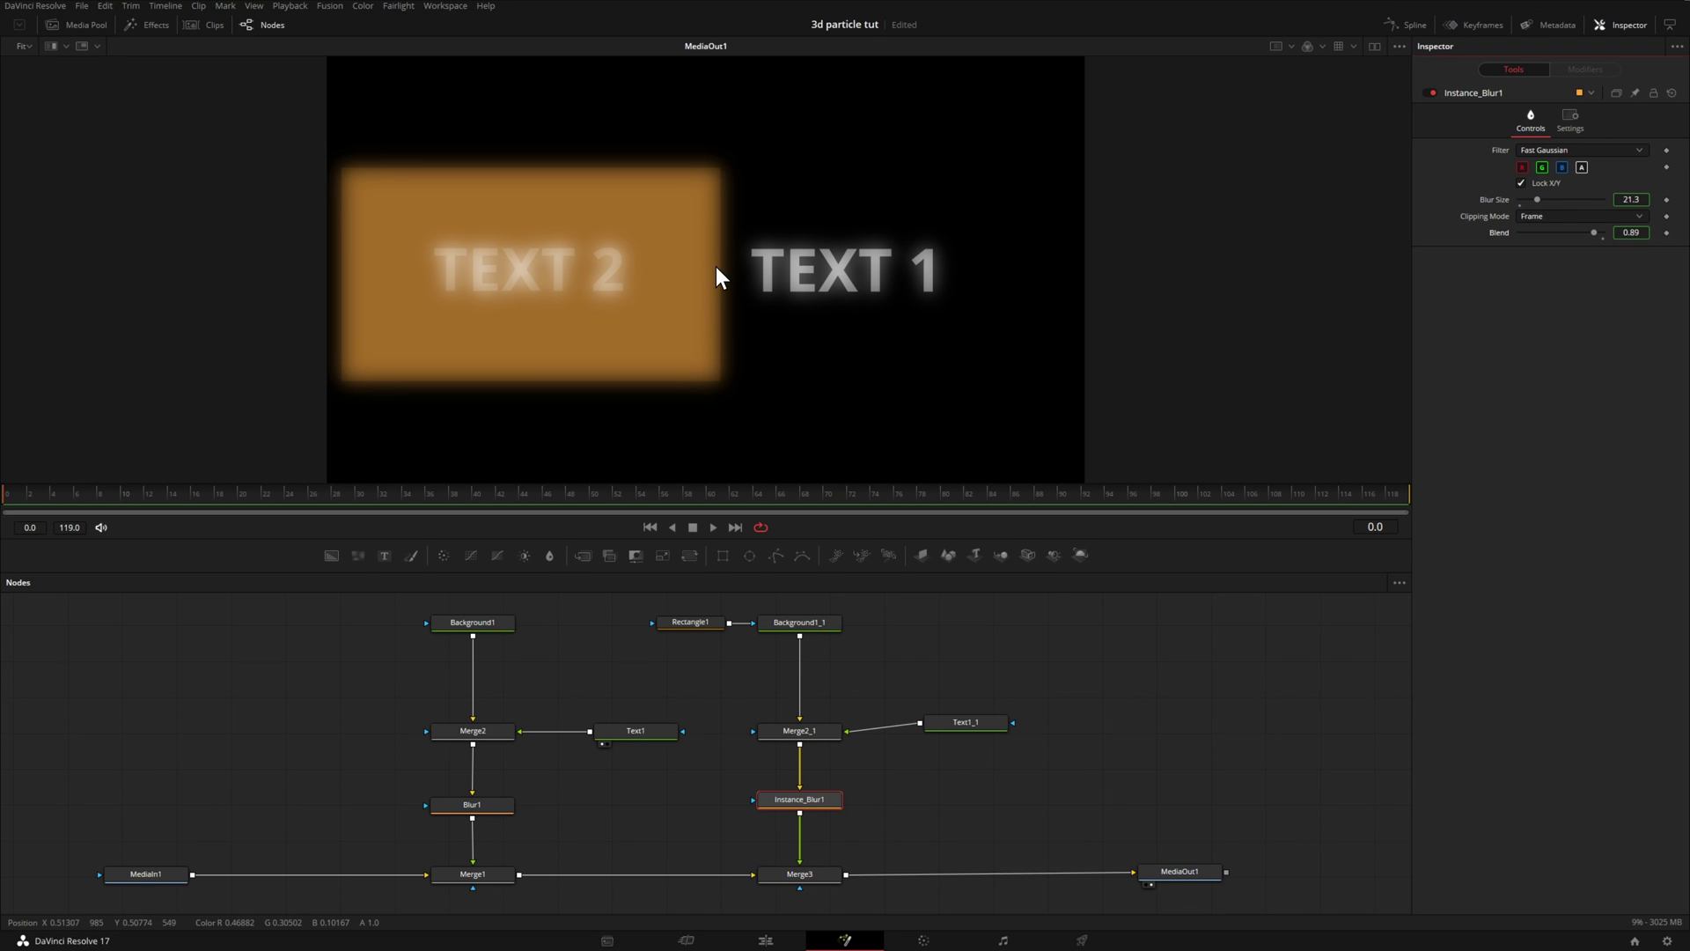
click(484, 808)
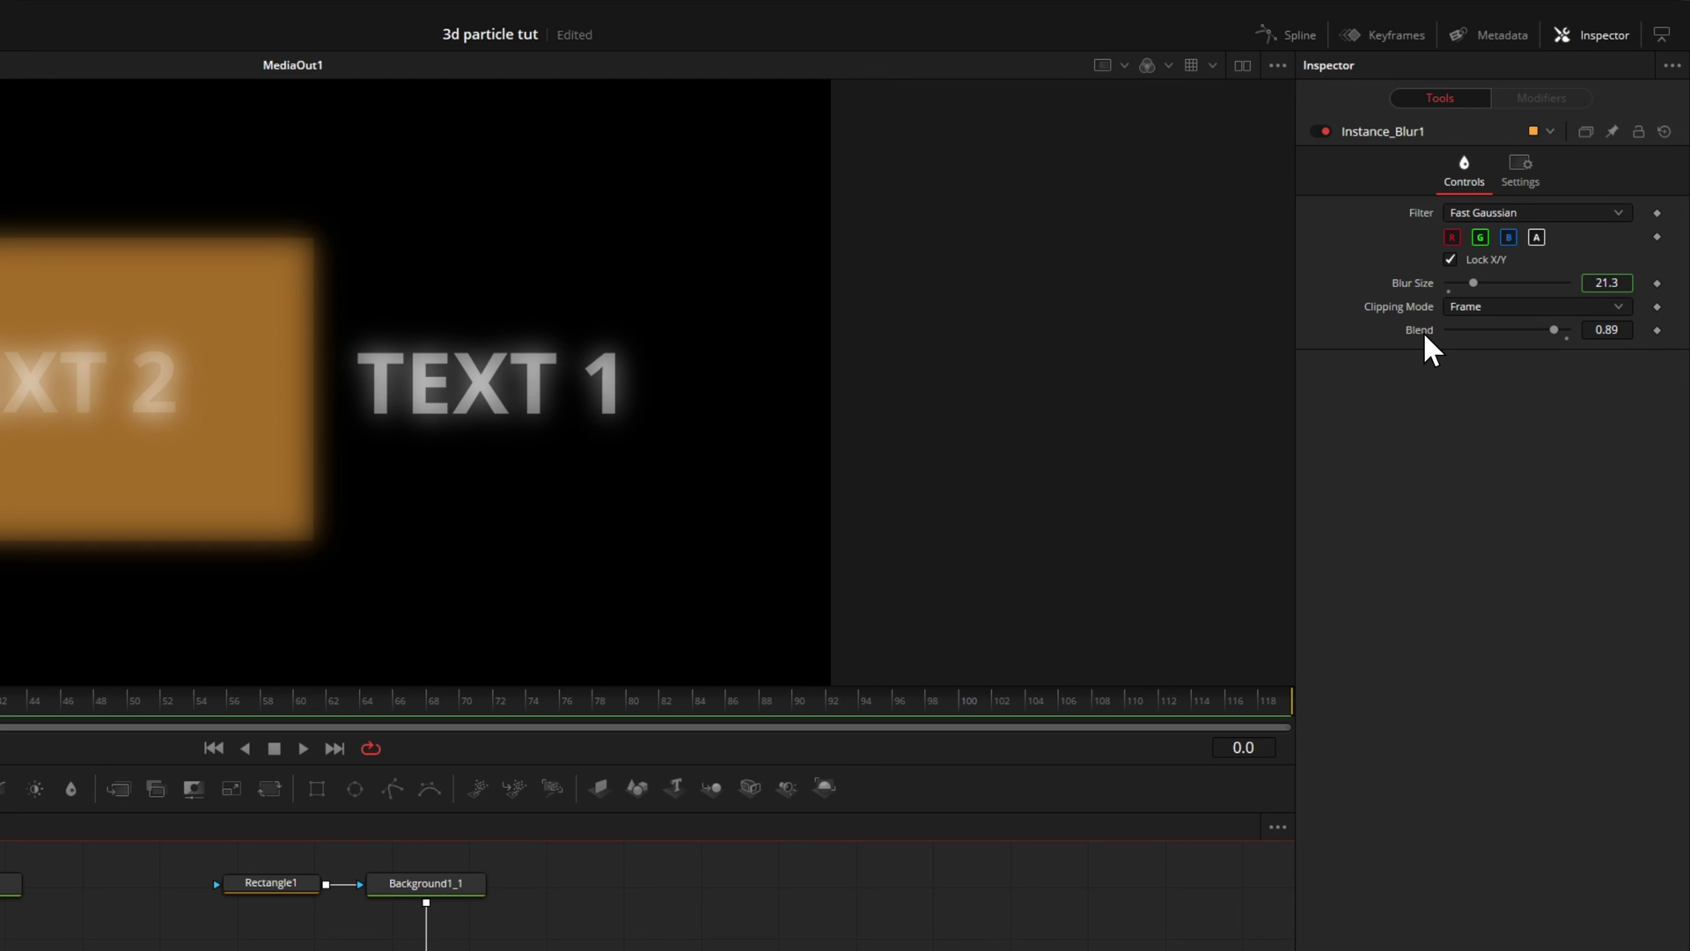
- Reinstance Blend back to 0.622, then deinstance the entire Instance_Blur1 node
right_click(1423, 331)
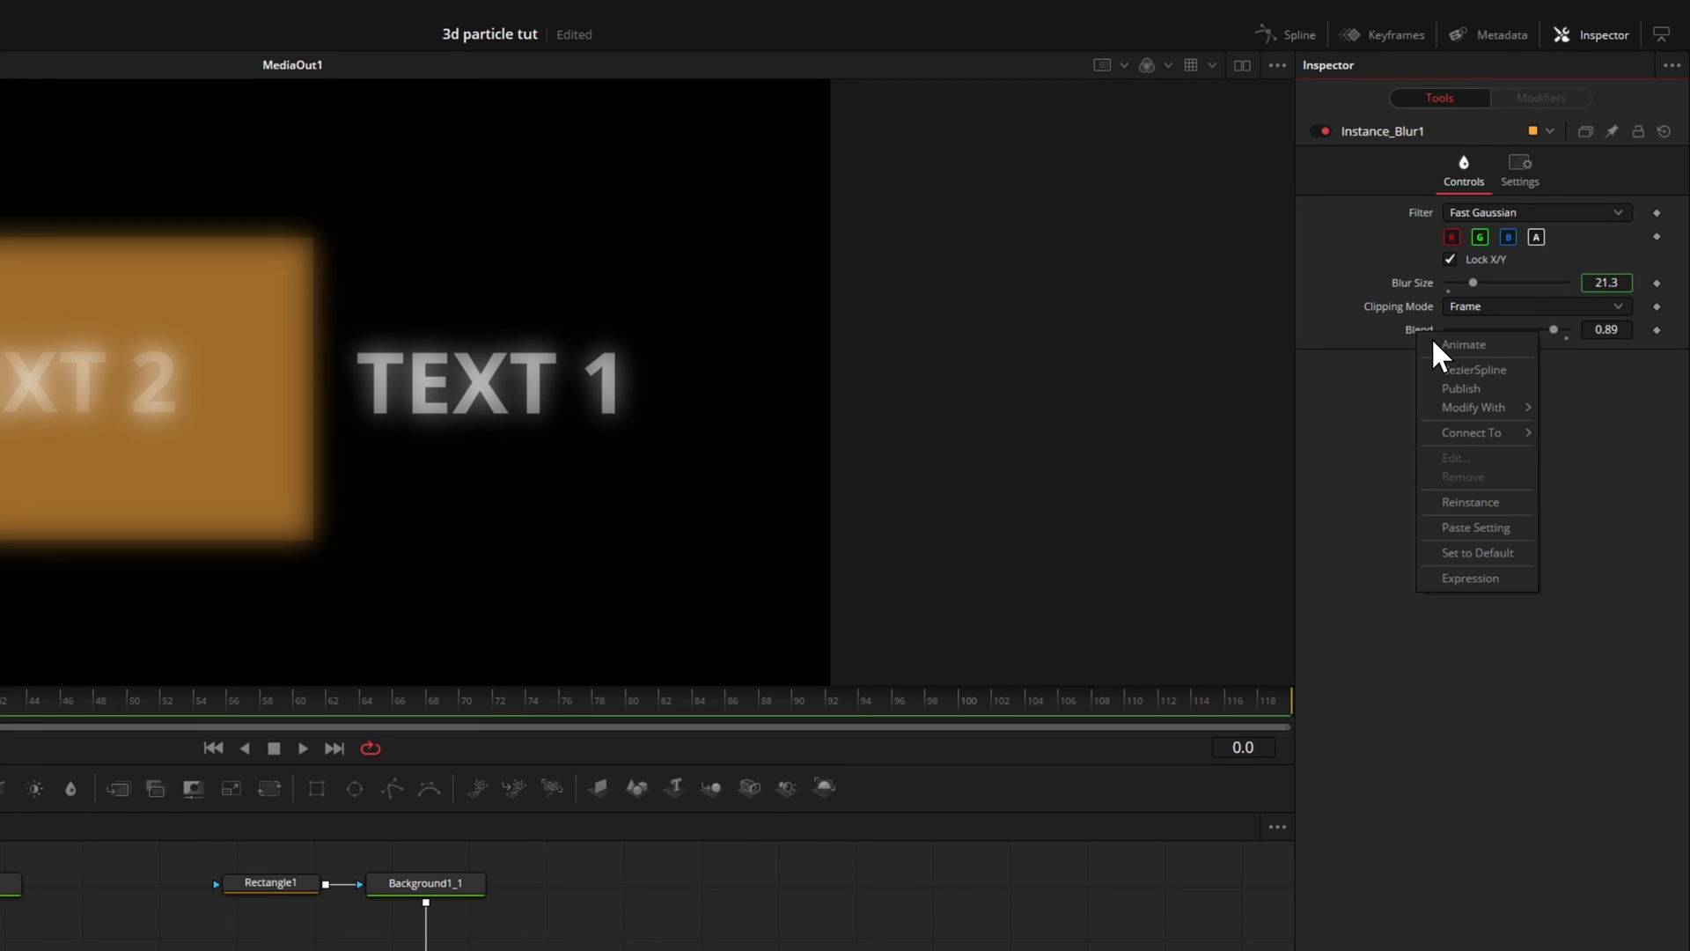
click(1502, 502)
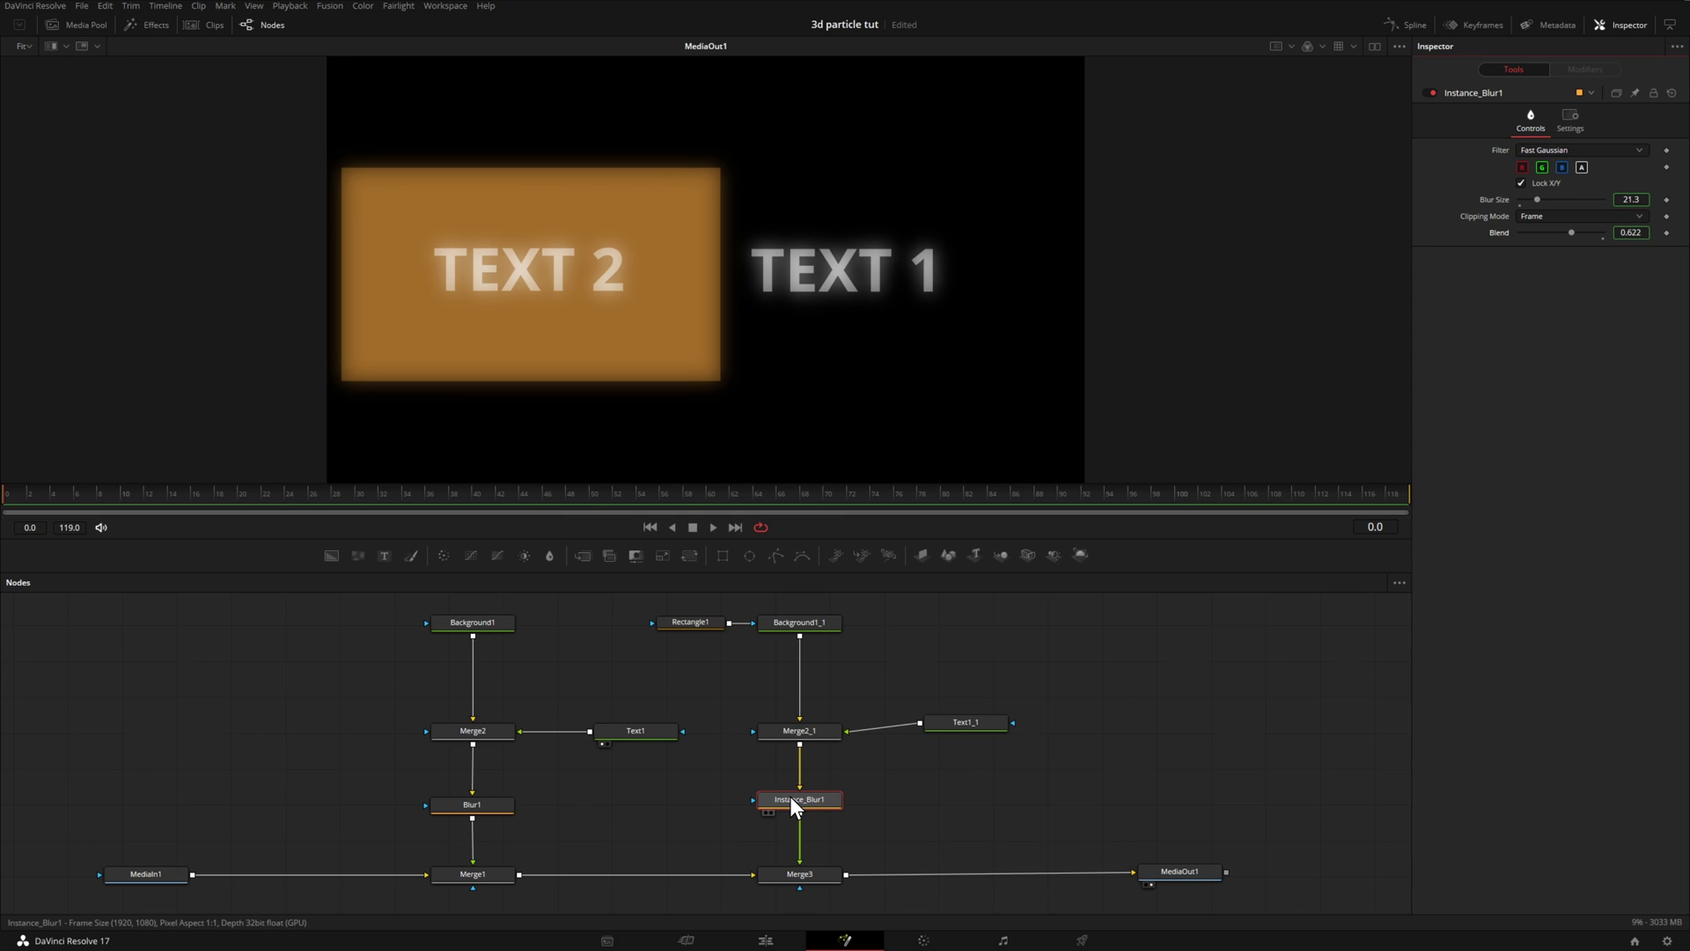
mouse_move(790, 796)
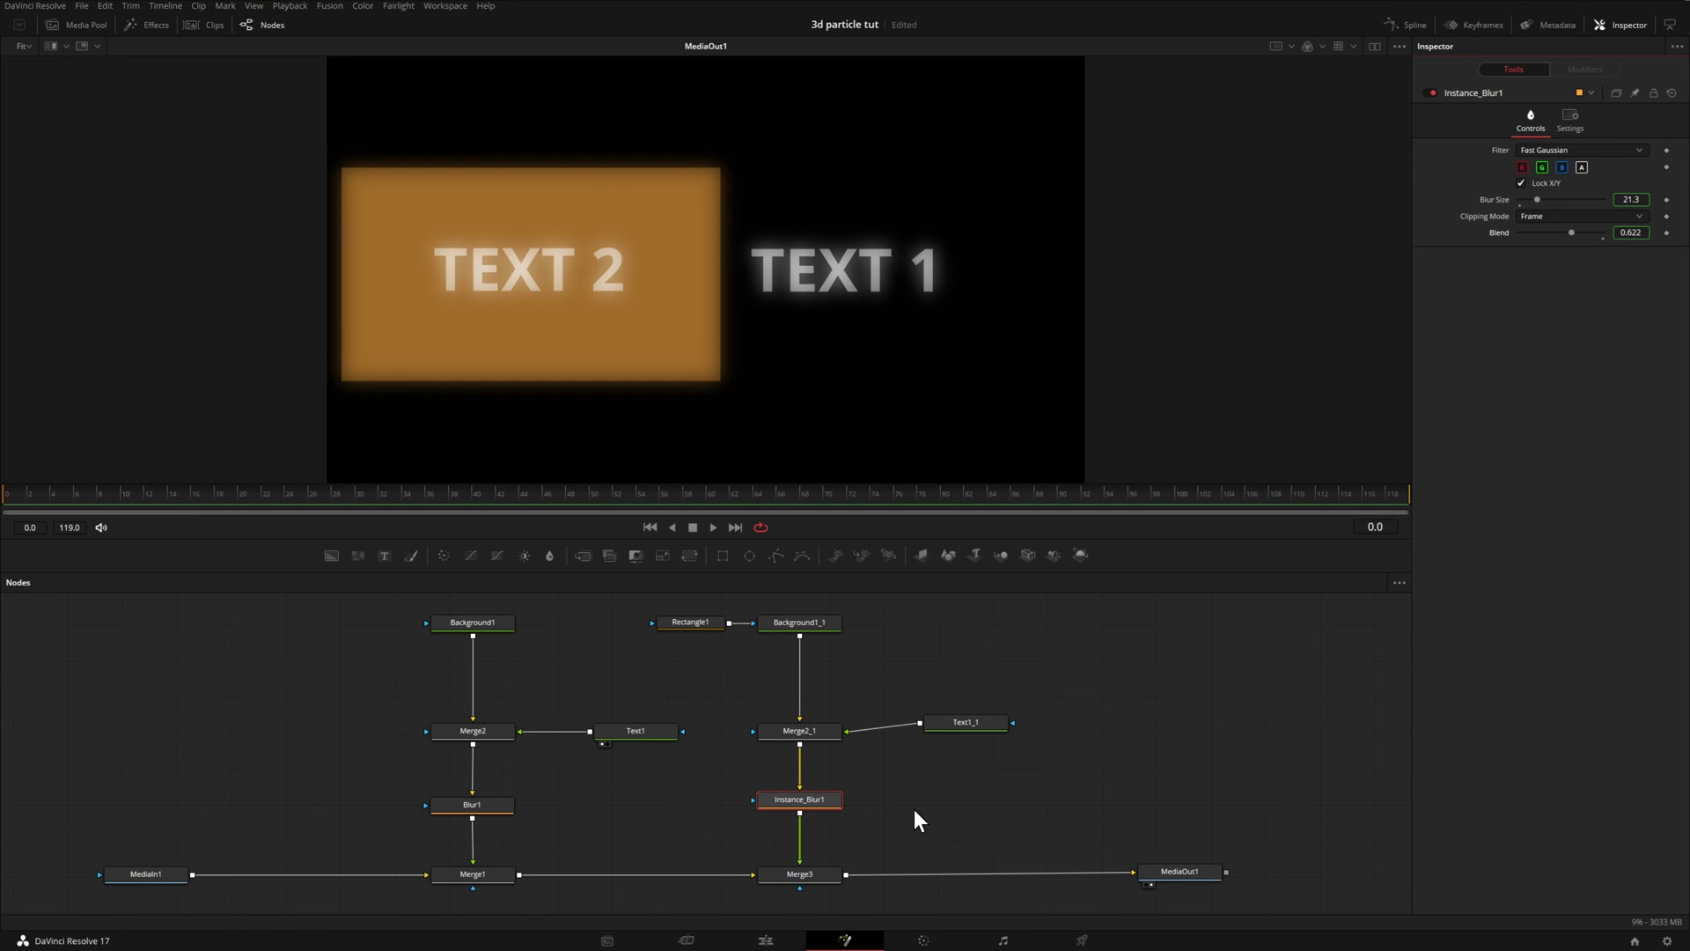
right_click(817, 797)
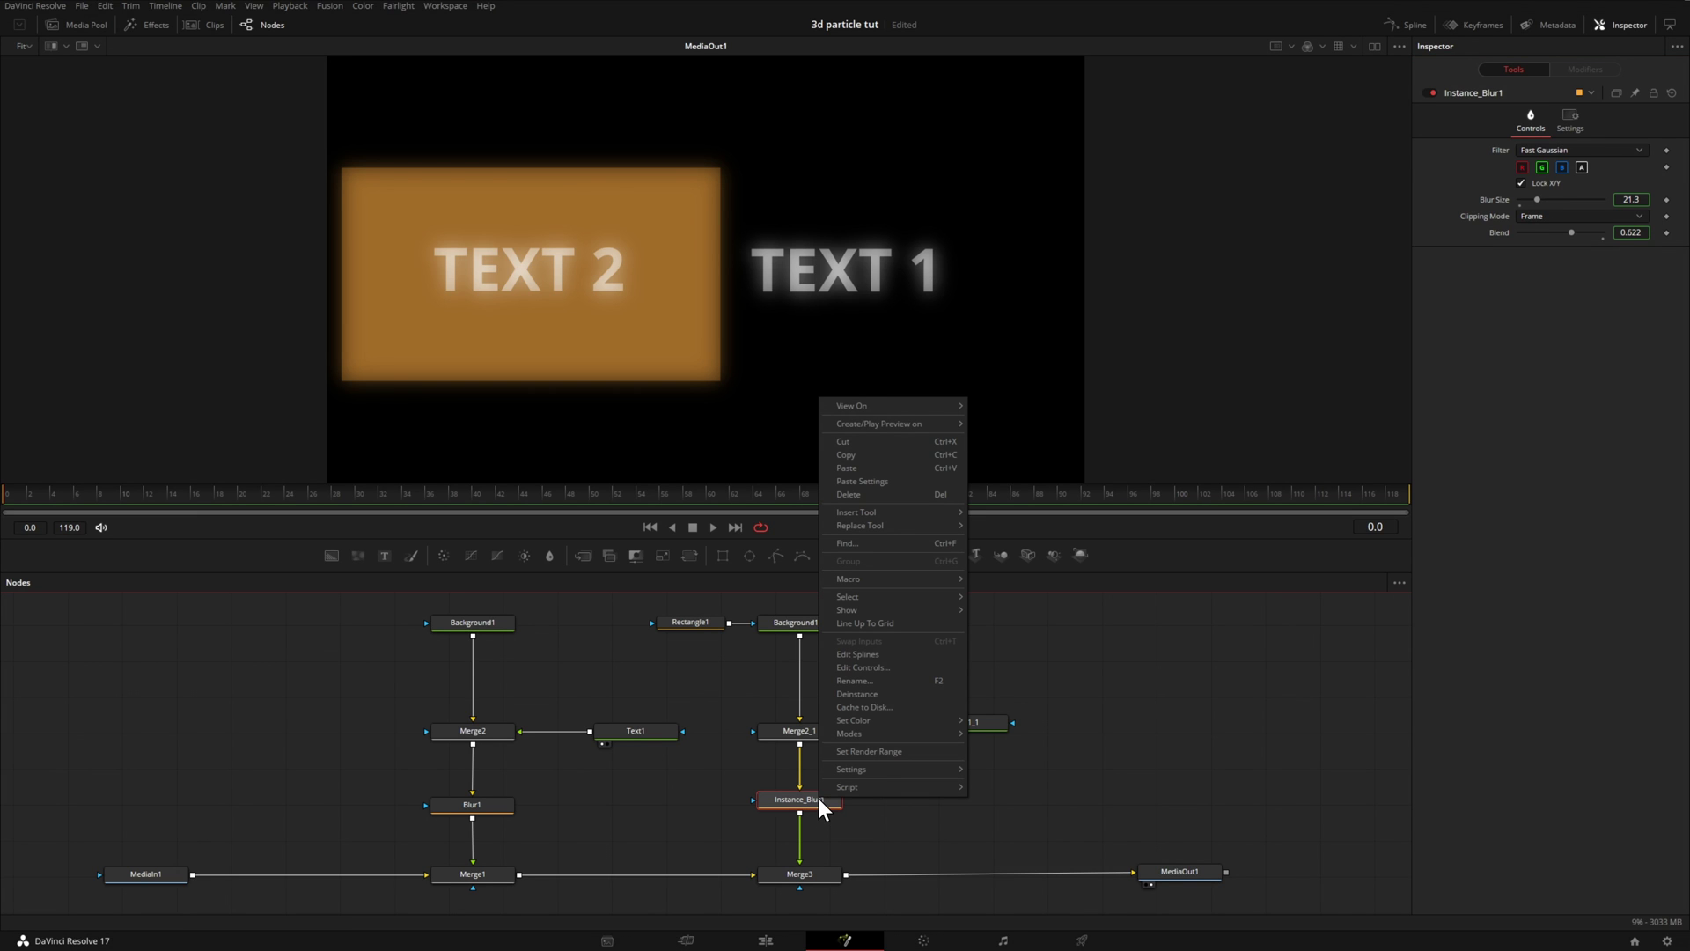
click(878, 695)
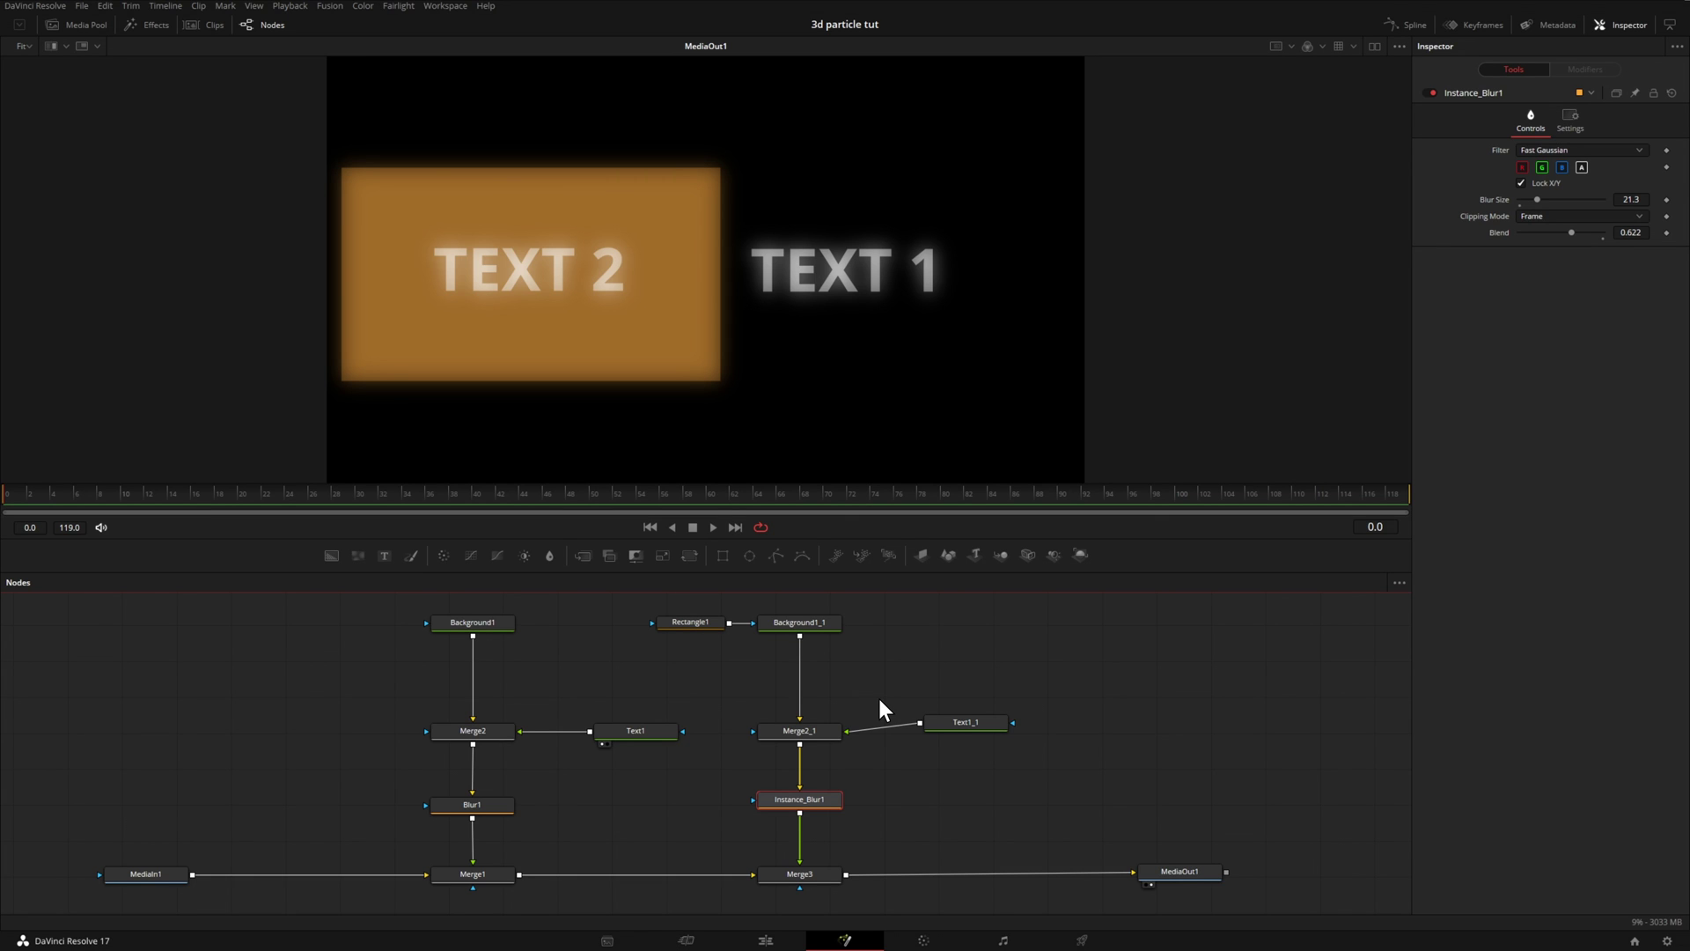
right_click(819, 803)
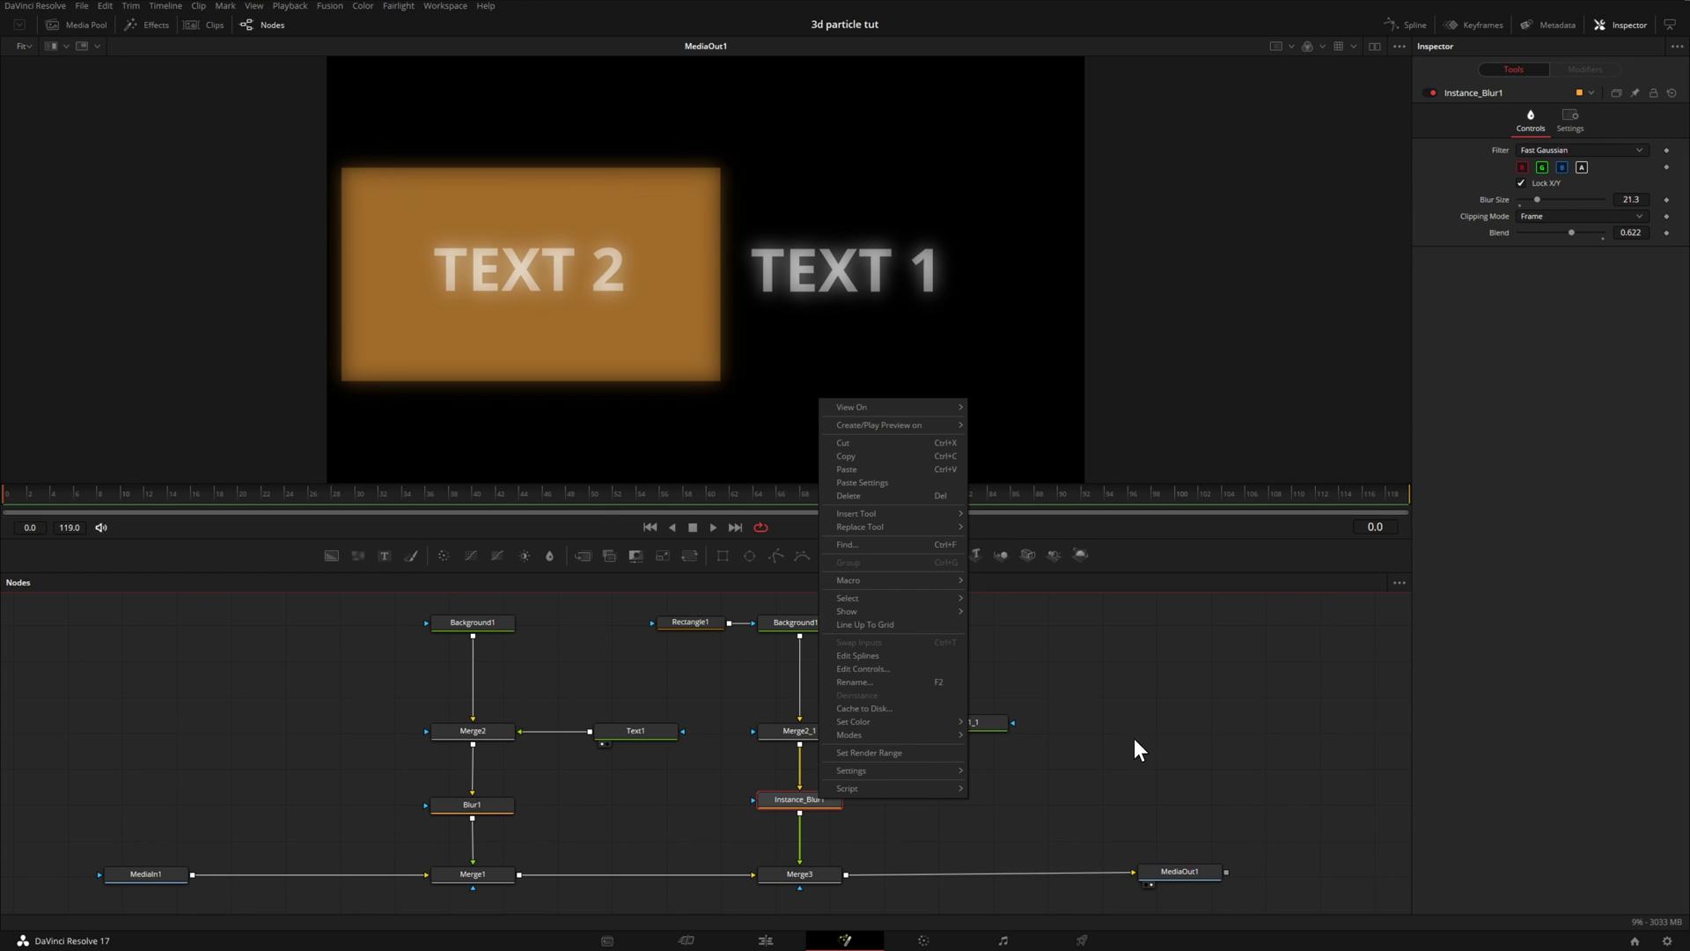
click(799, 873)
scroll(549, 864, down, 1)
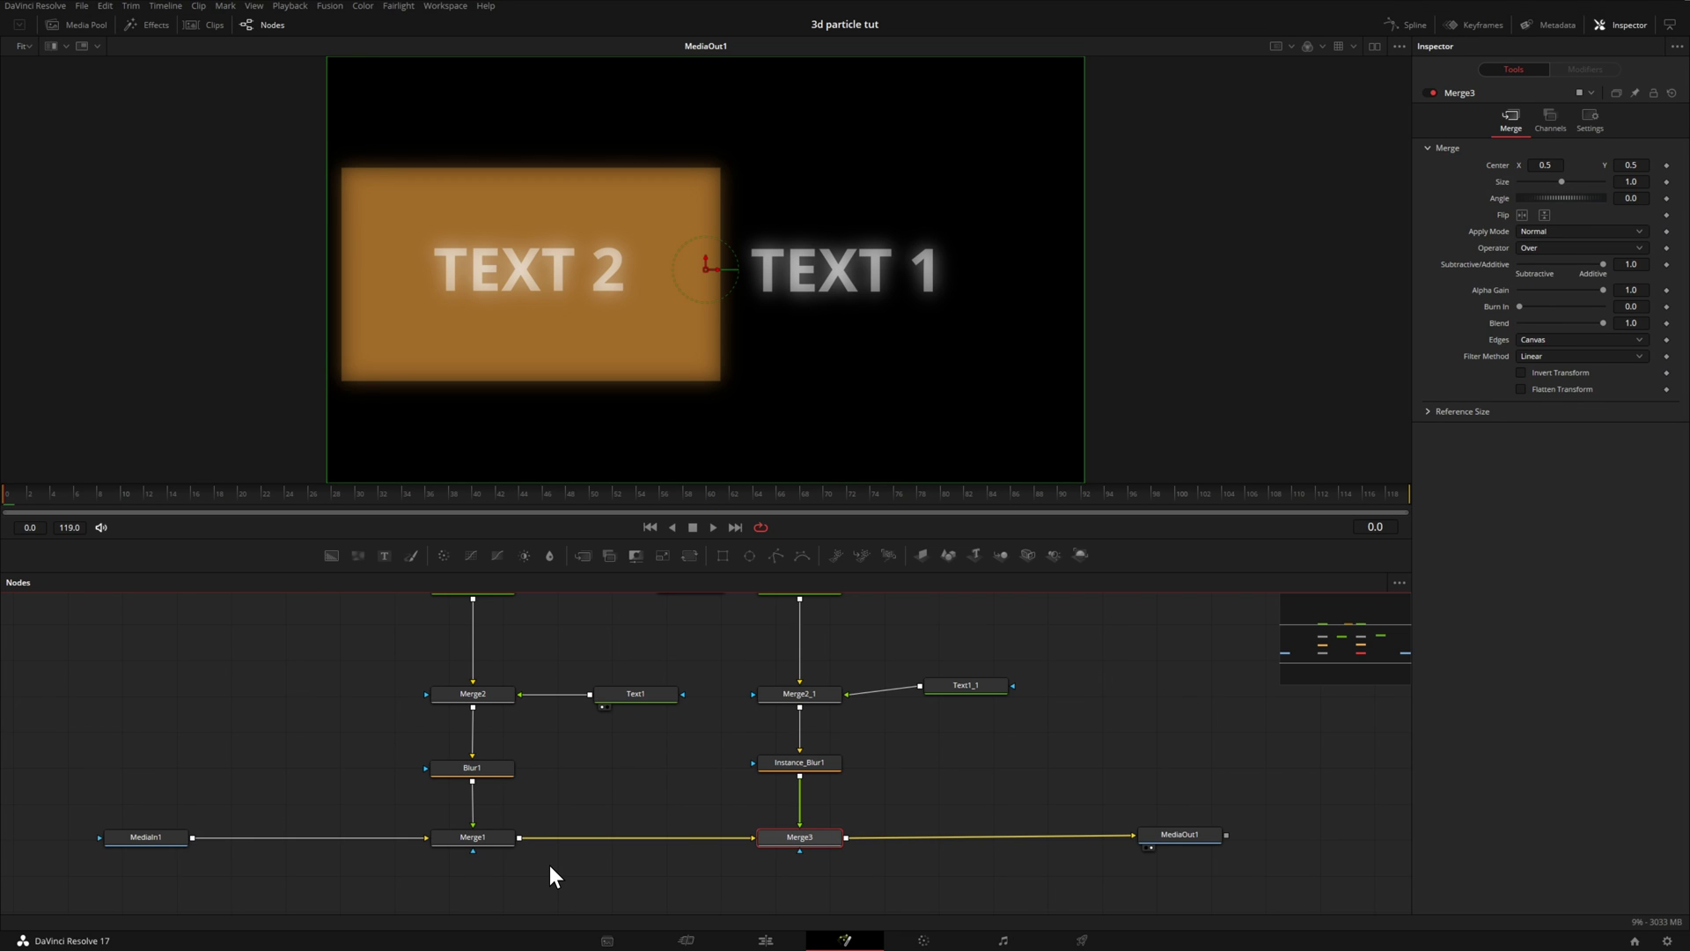
- Open clip 02's Fusion comp: Background1 into VideoCamera into MediaOut1
click(196, 24)
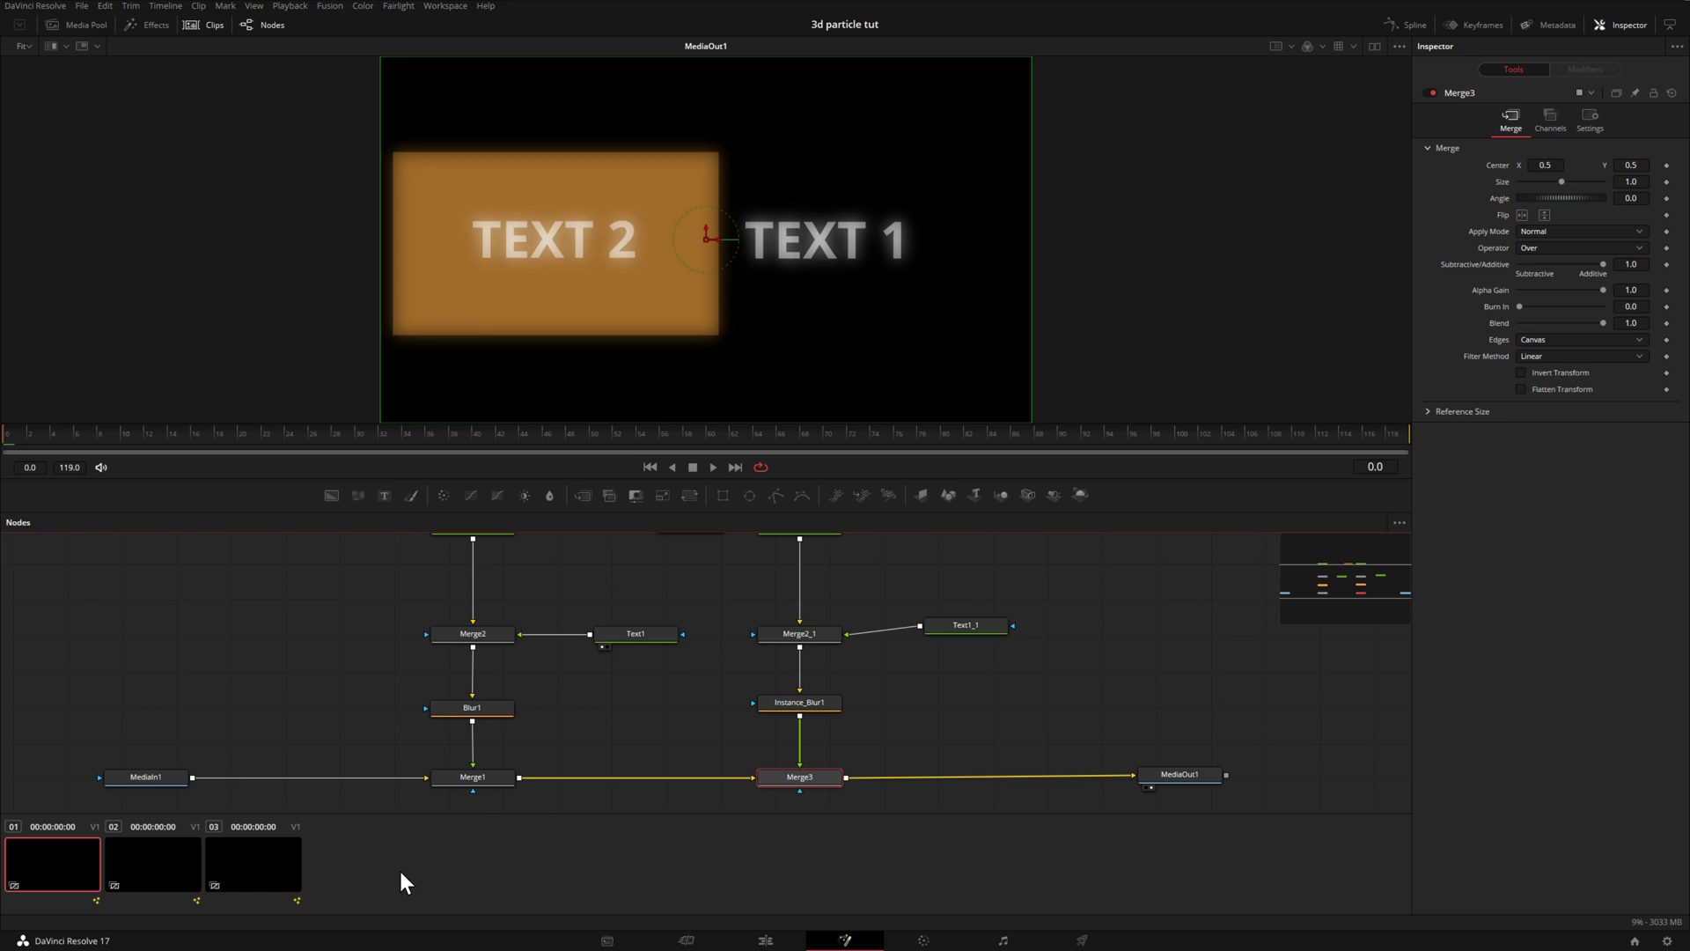
click(155, 851)
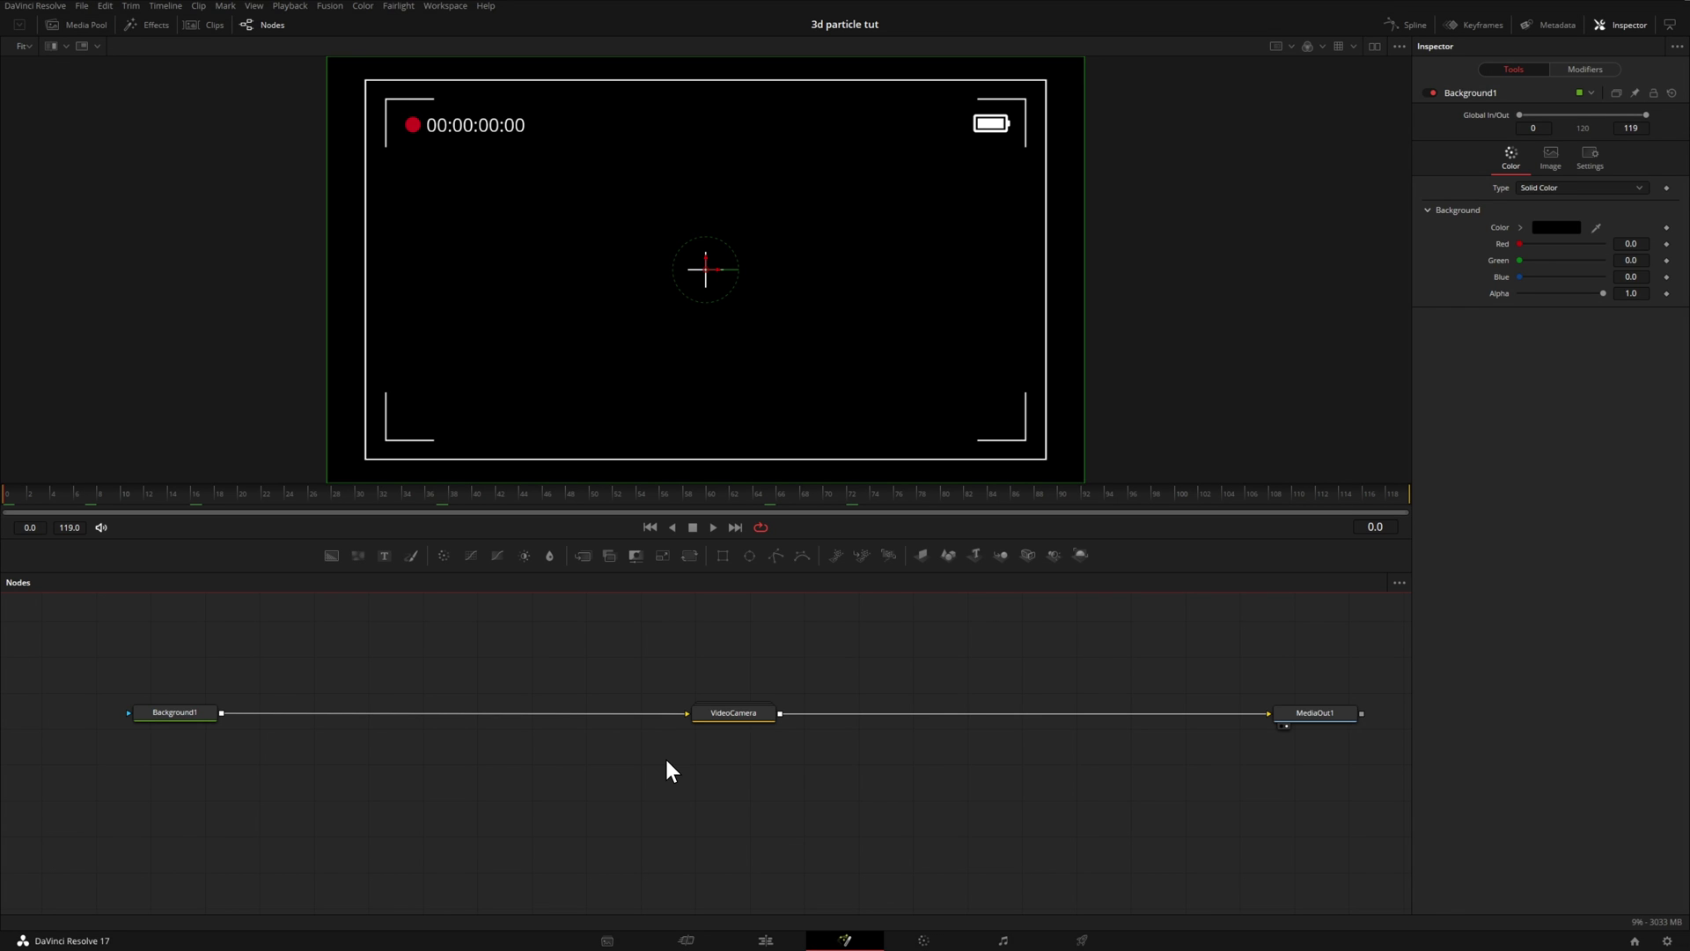
- Expand the VideoCamera group and drag the sRectangle1_1-to-sMerge2_1 nodes lower
click(733, 713)
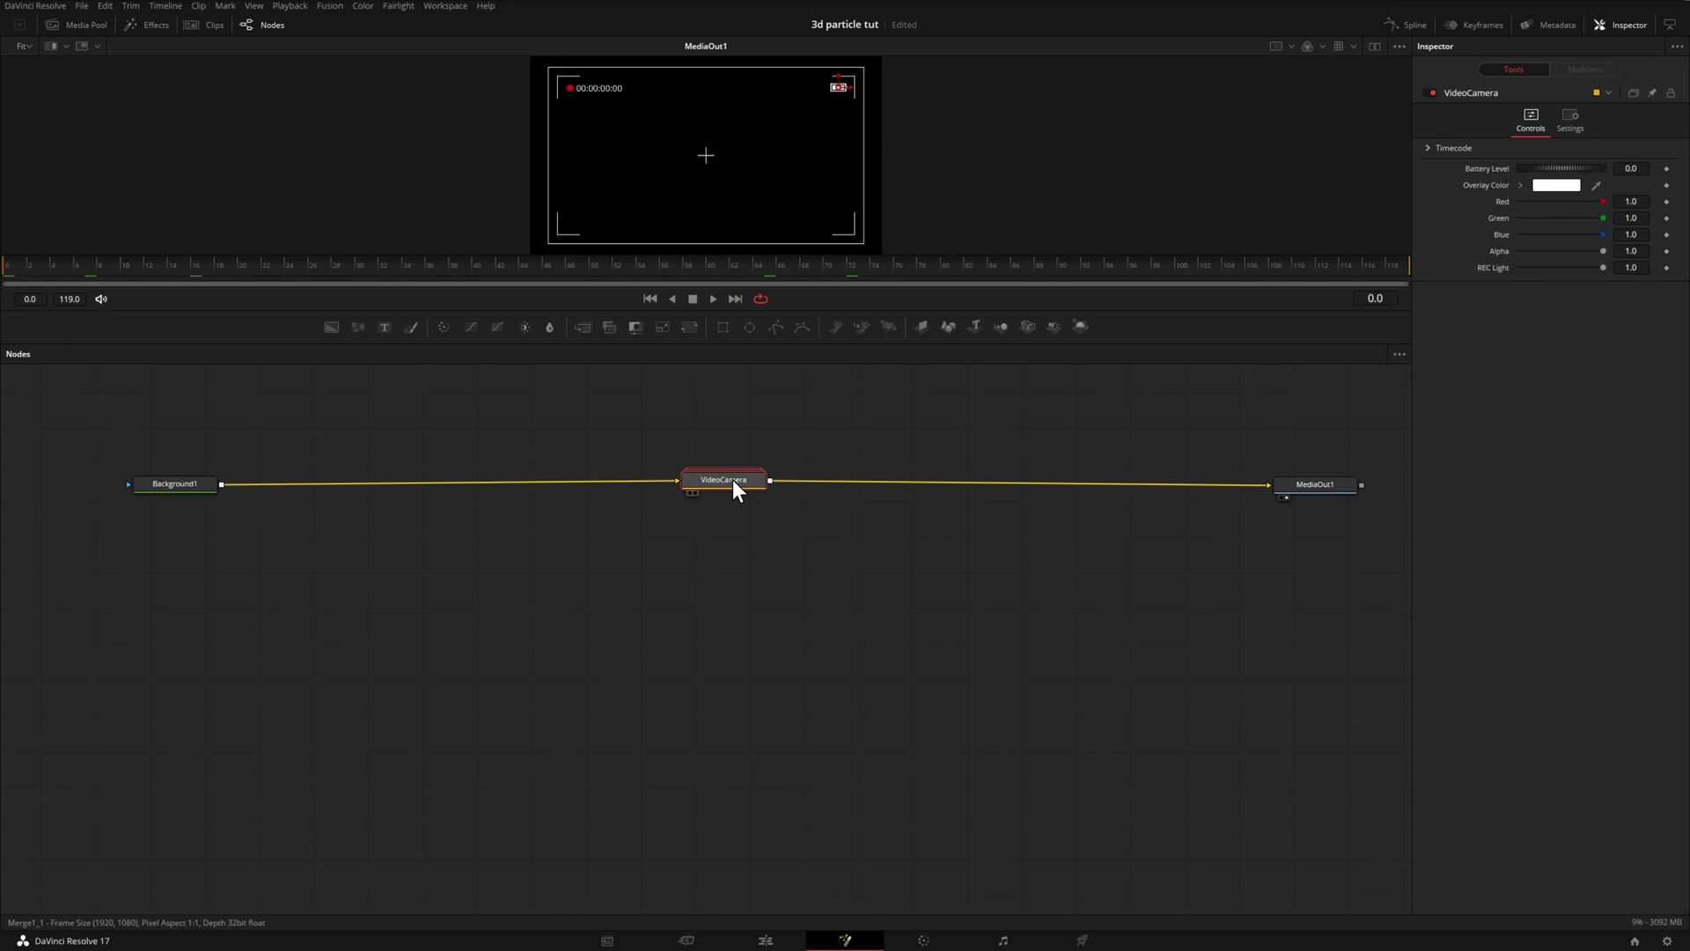
double_click(733, 479)
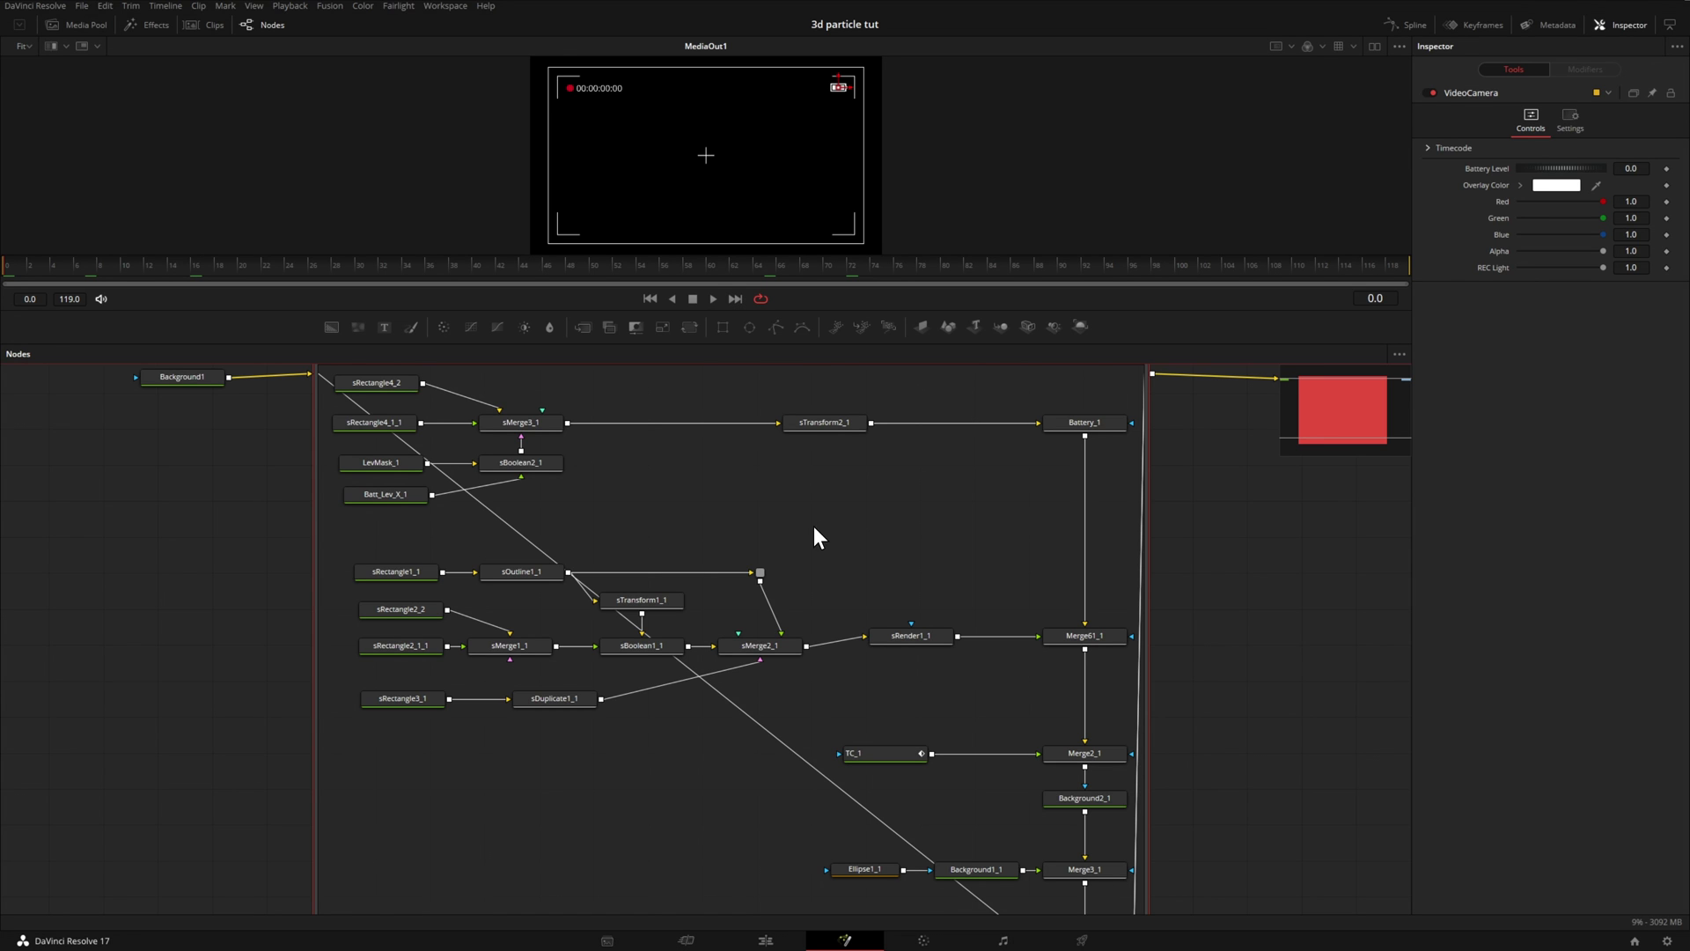
drag(814, 528, 367, 763)
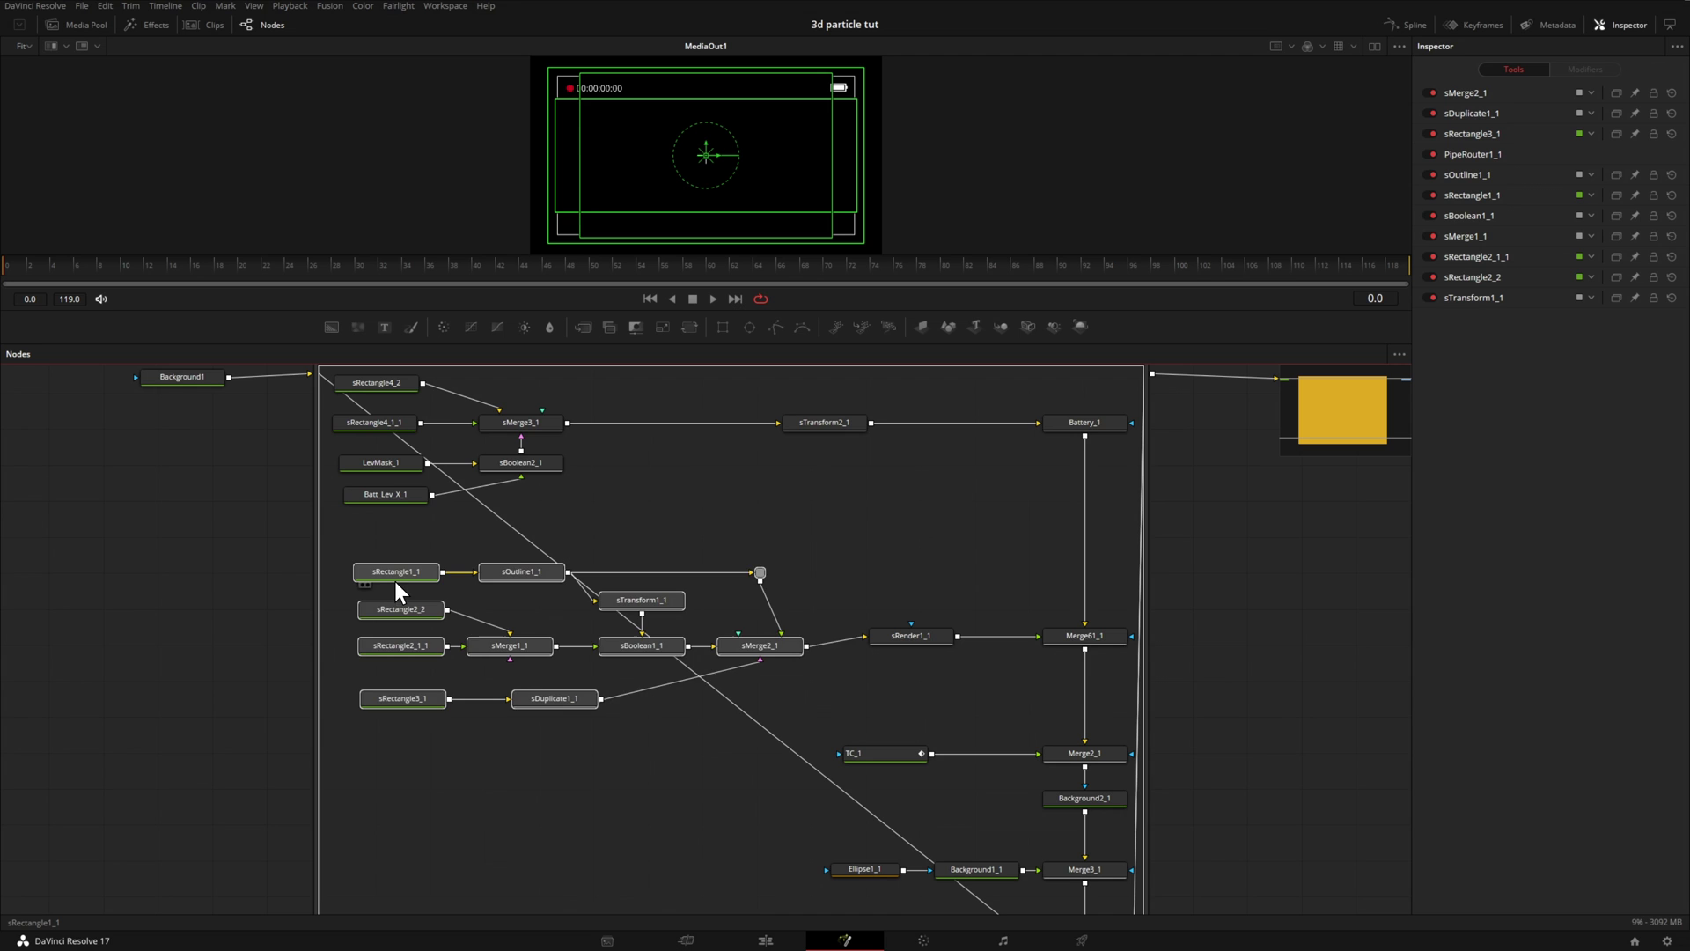
drag(395, 583, 389, 753)
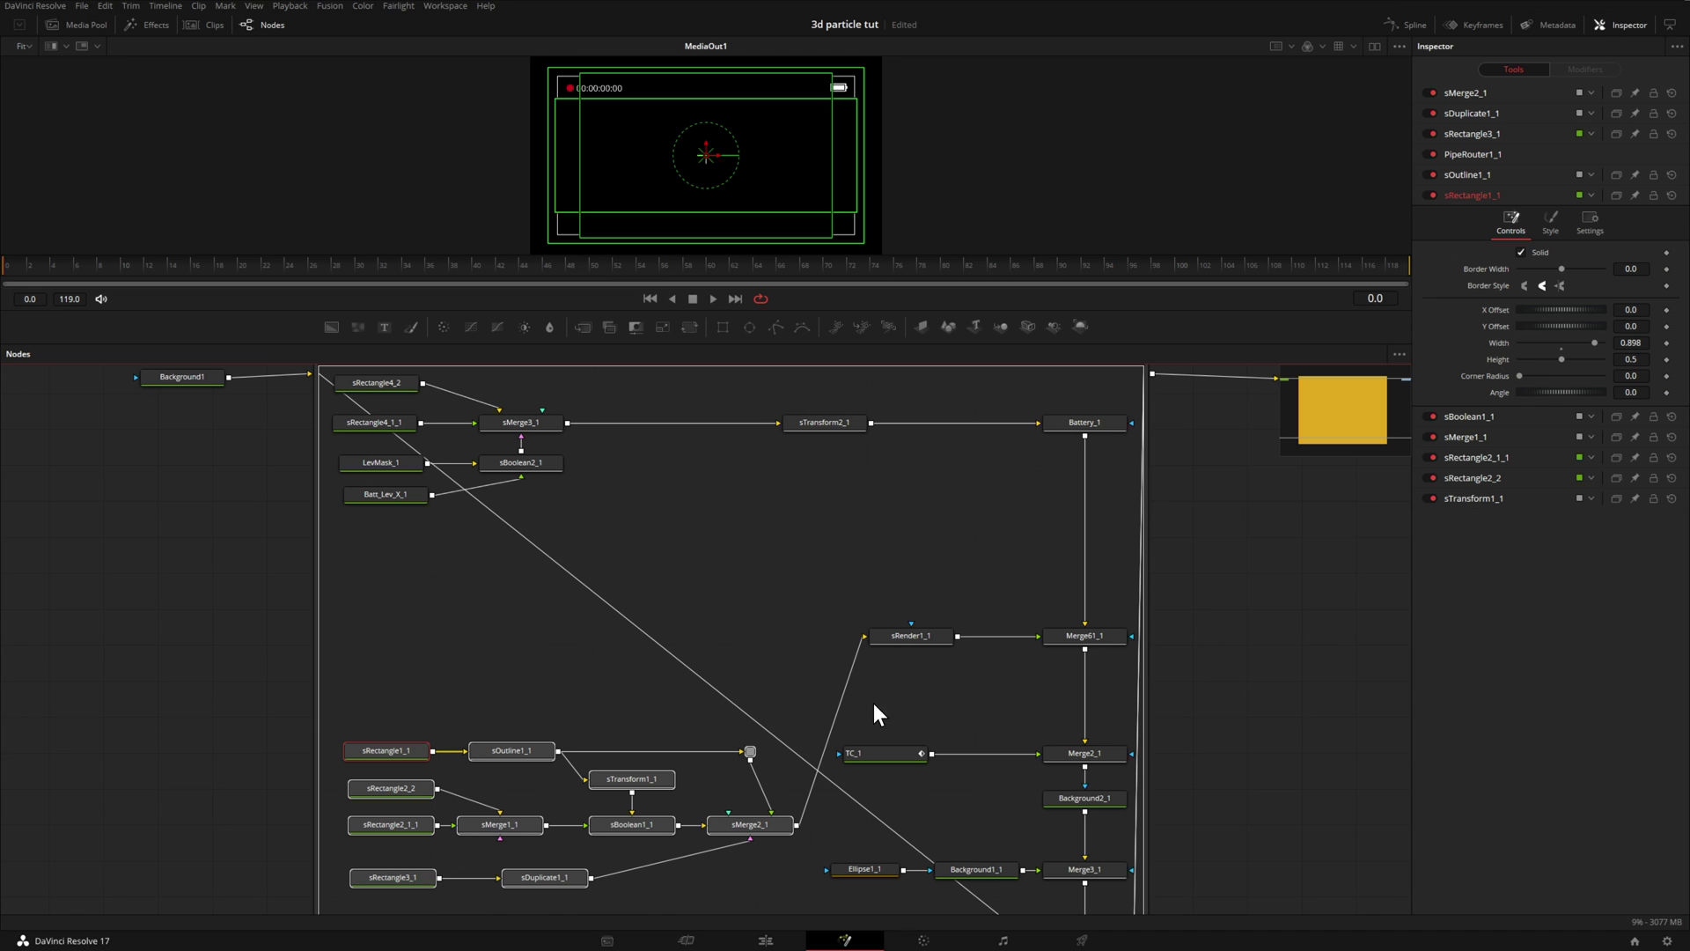
- Add PipeRouter1 on the sMerge2_1 link, level with sRender1_1, for a right-angle route
alt+click(839, 706)
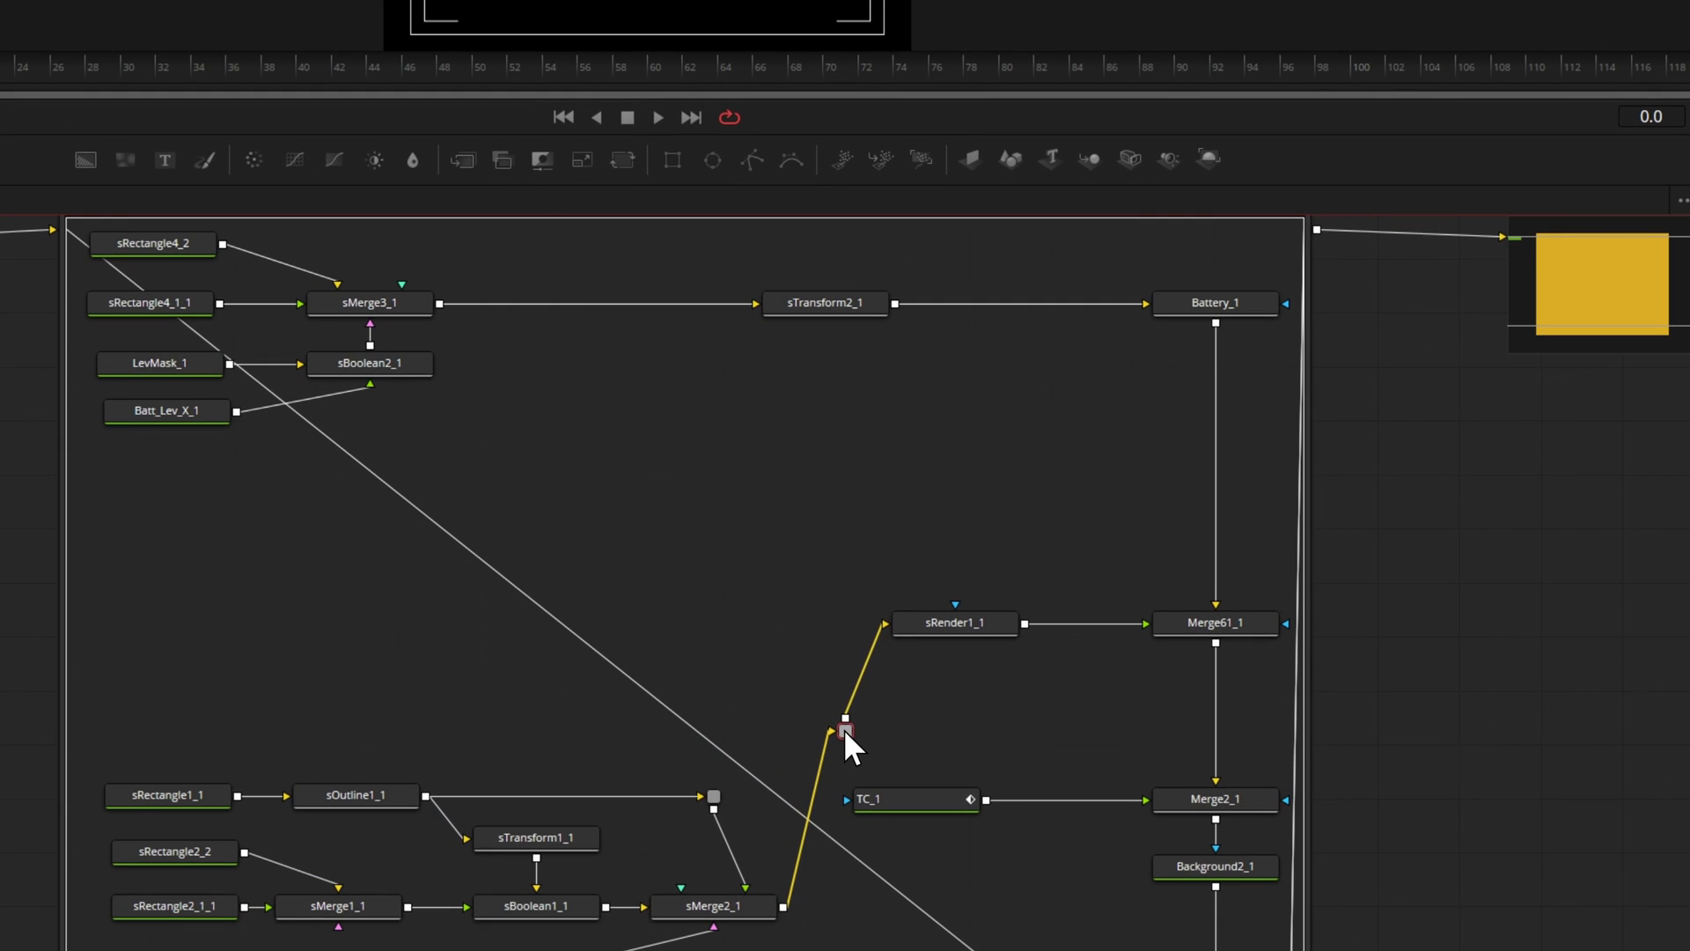
drag(842, 724, 795, 623)
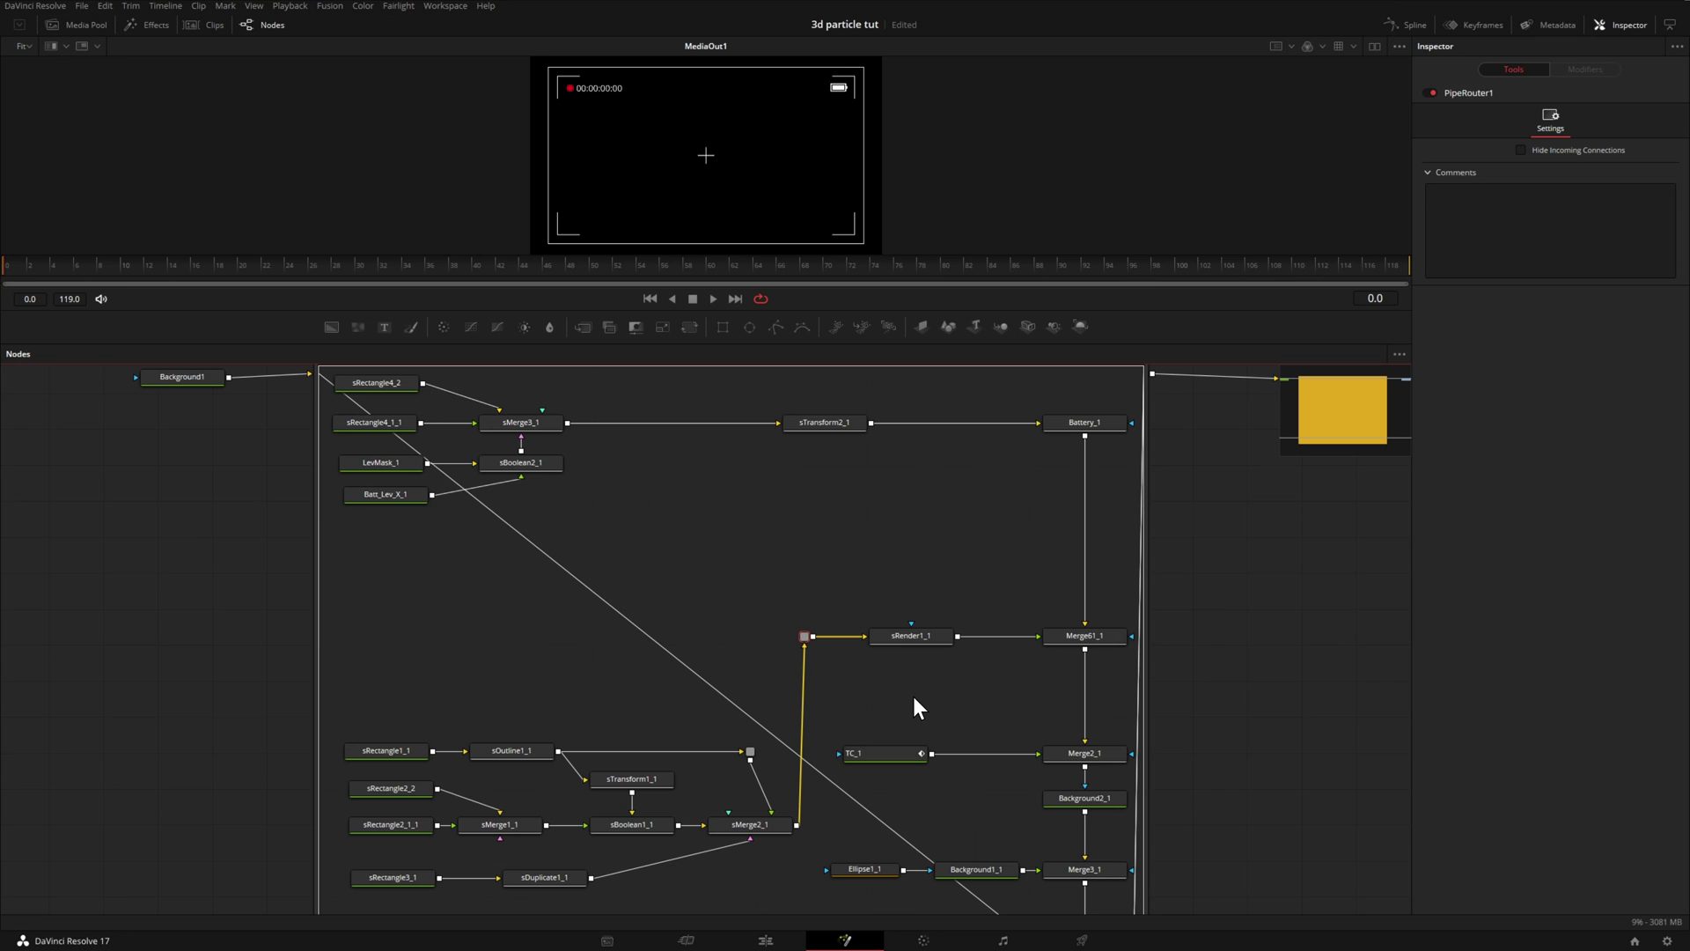
click(750, 752)
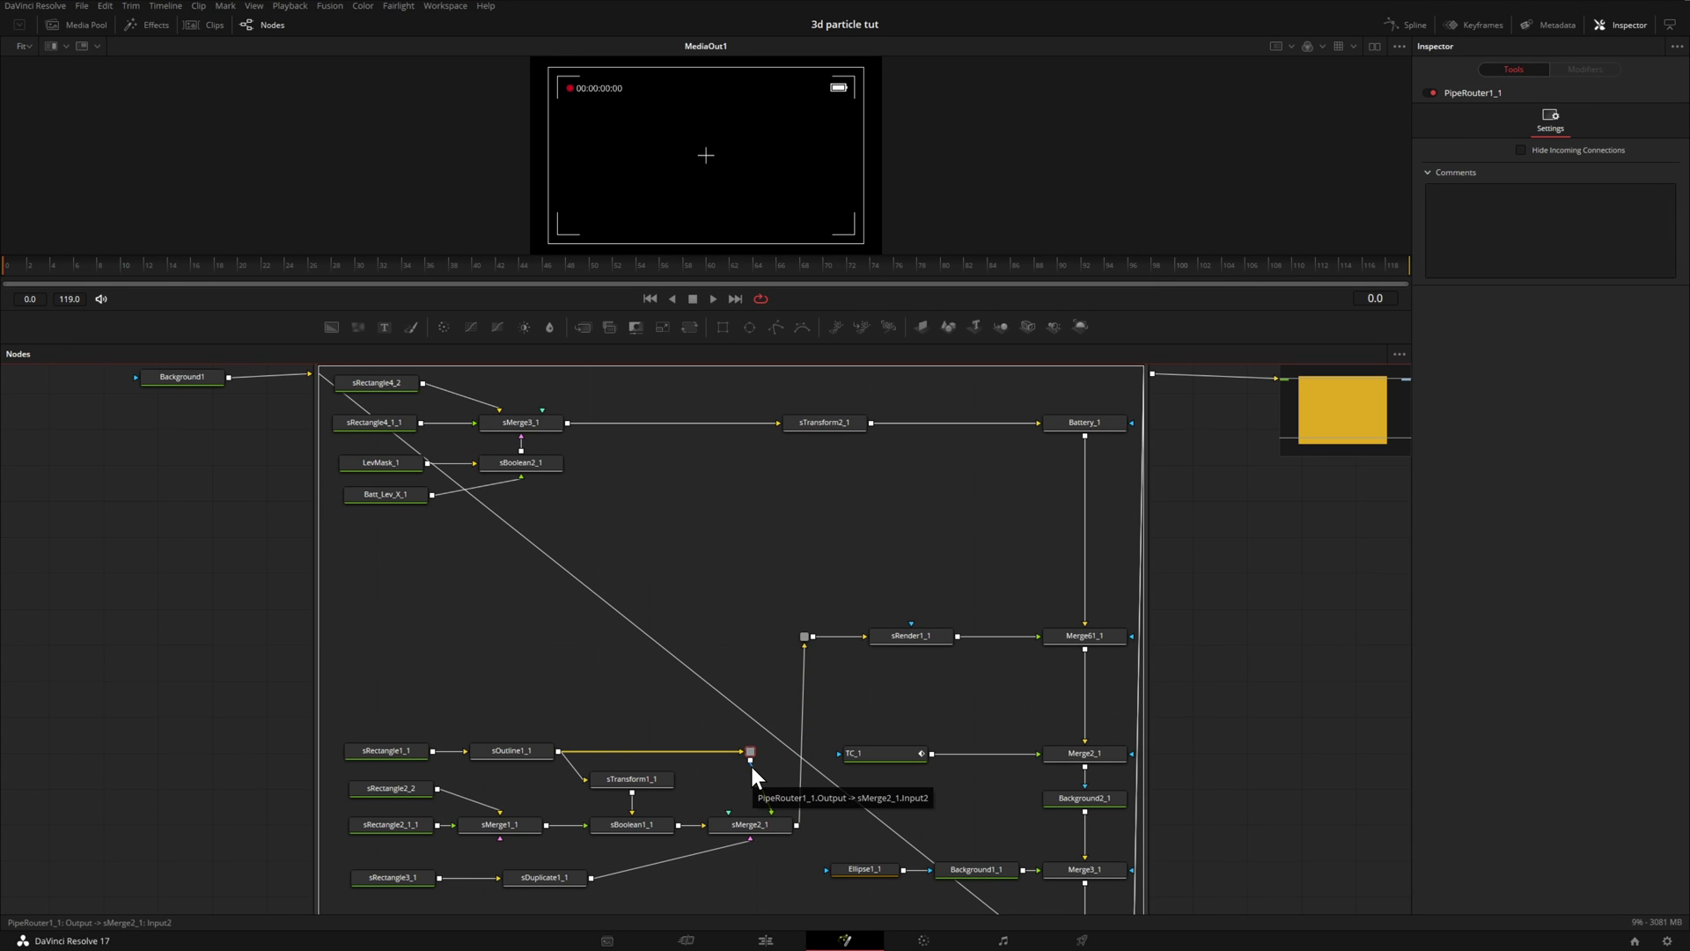
key(Delete)
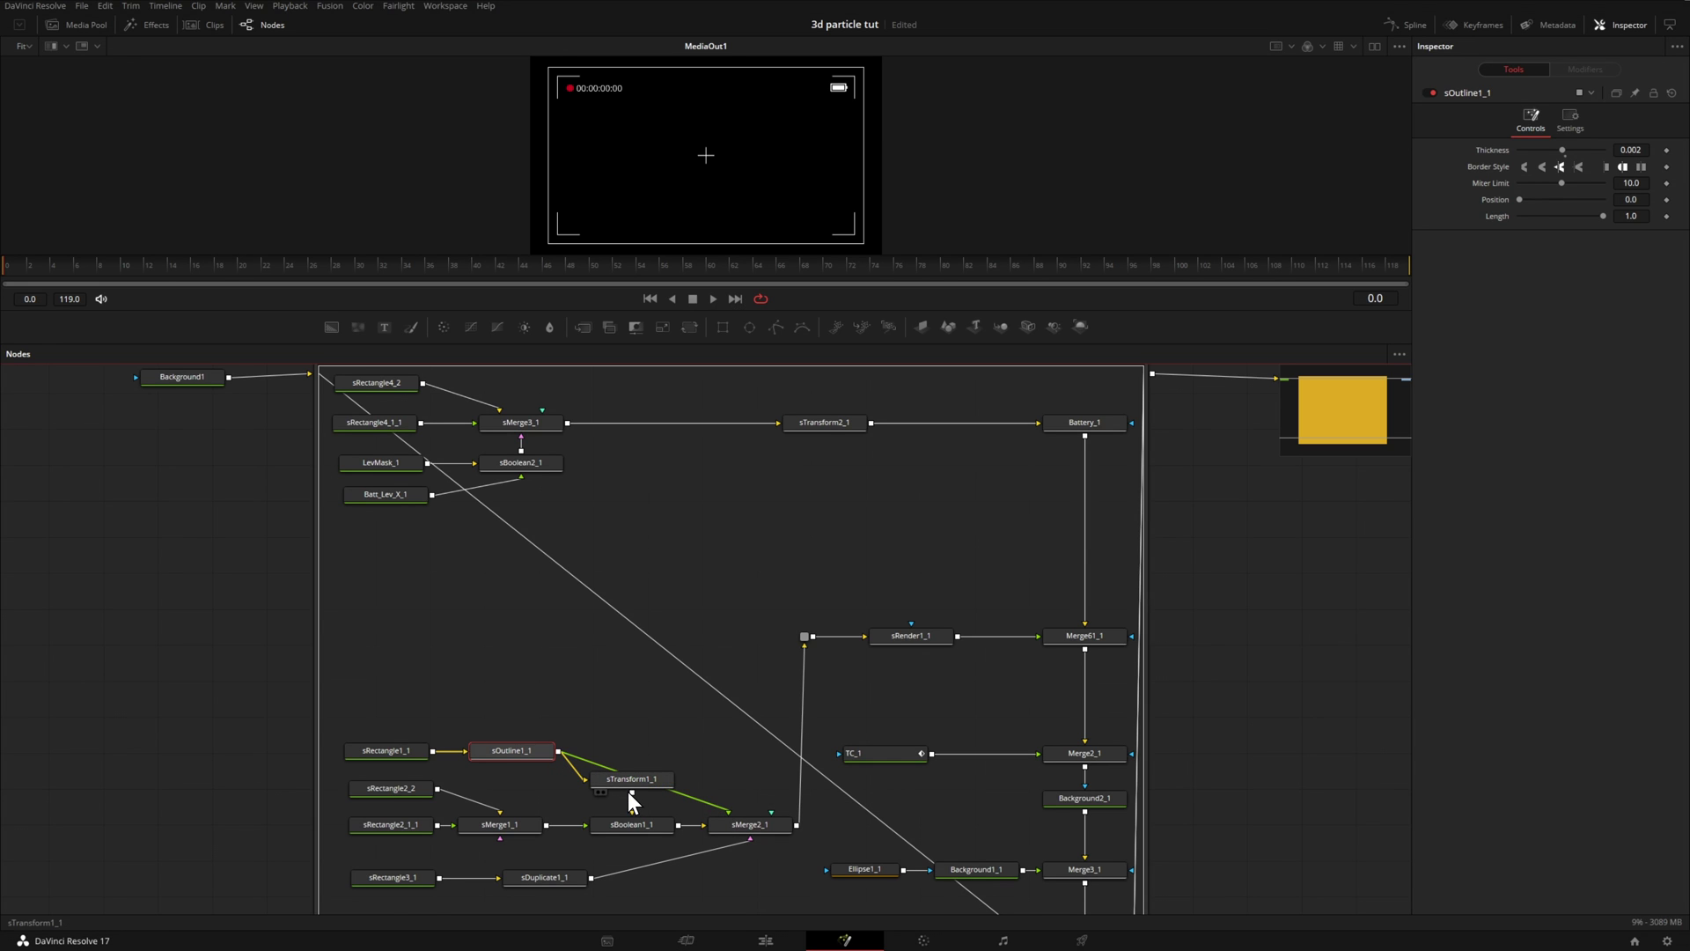
drag(629, 787, 625, 712)
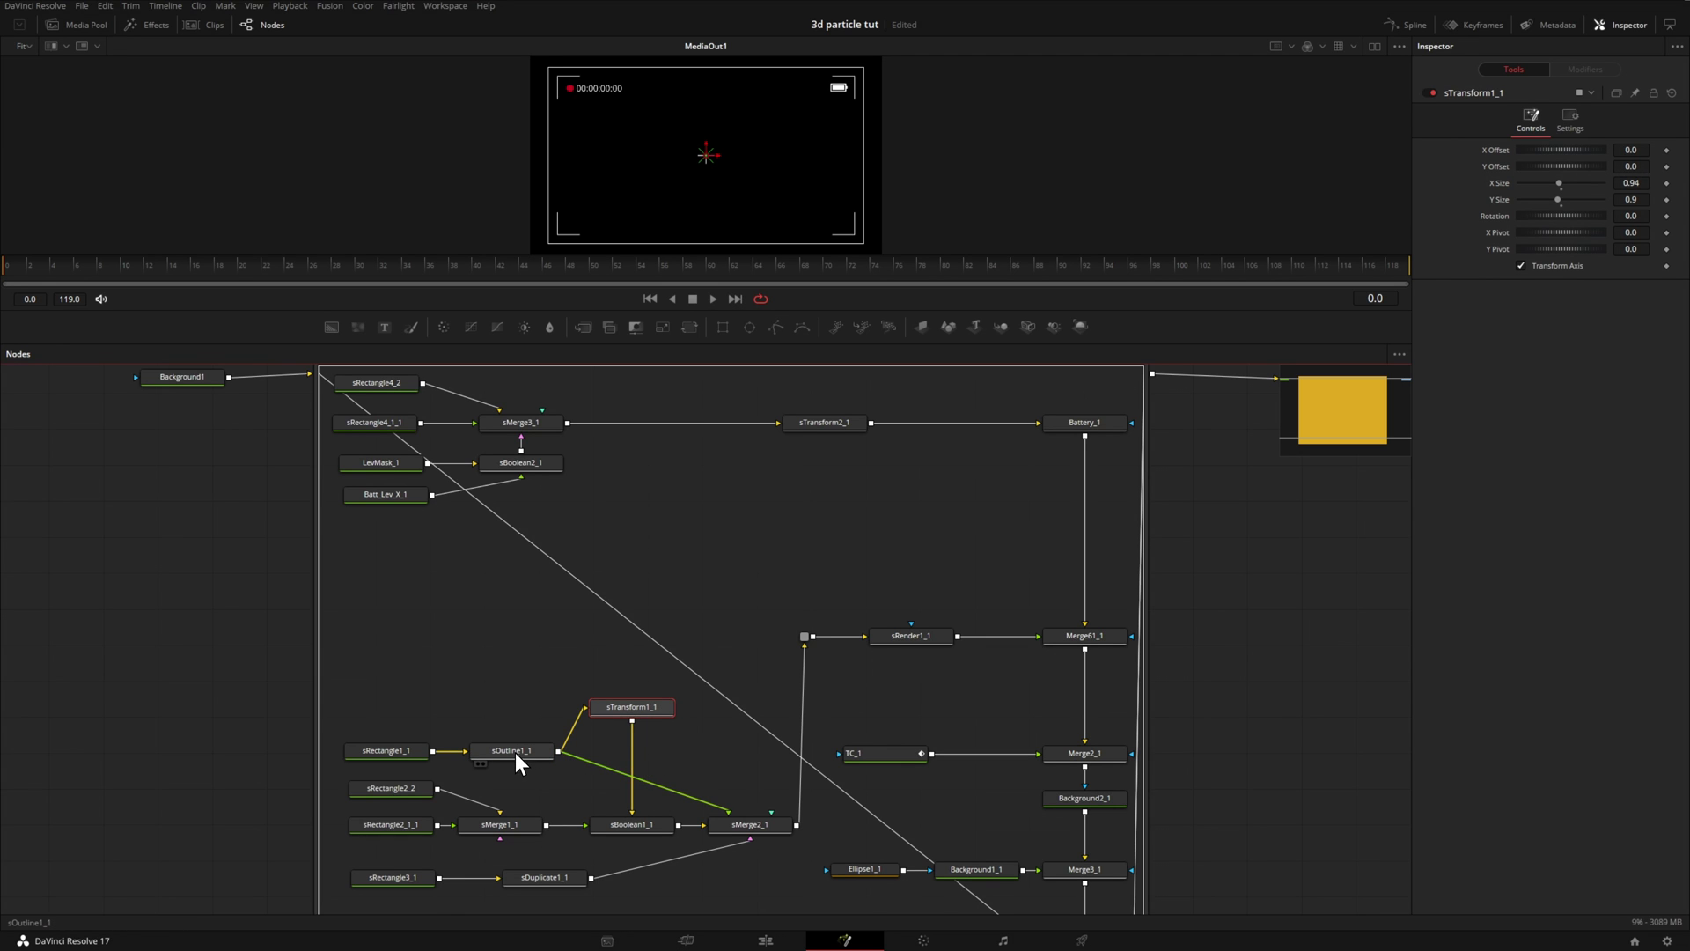
drag(515, 752, 567, 775)
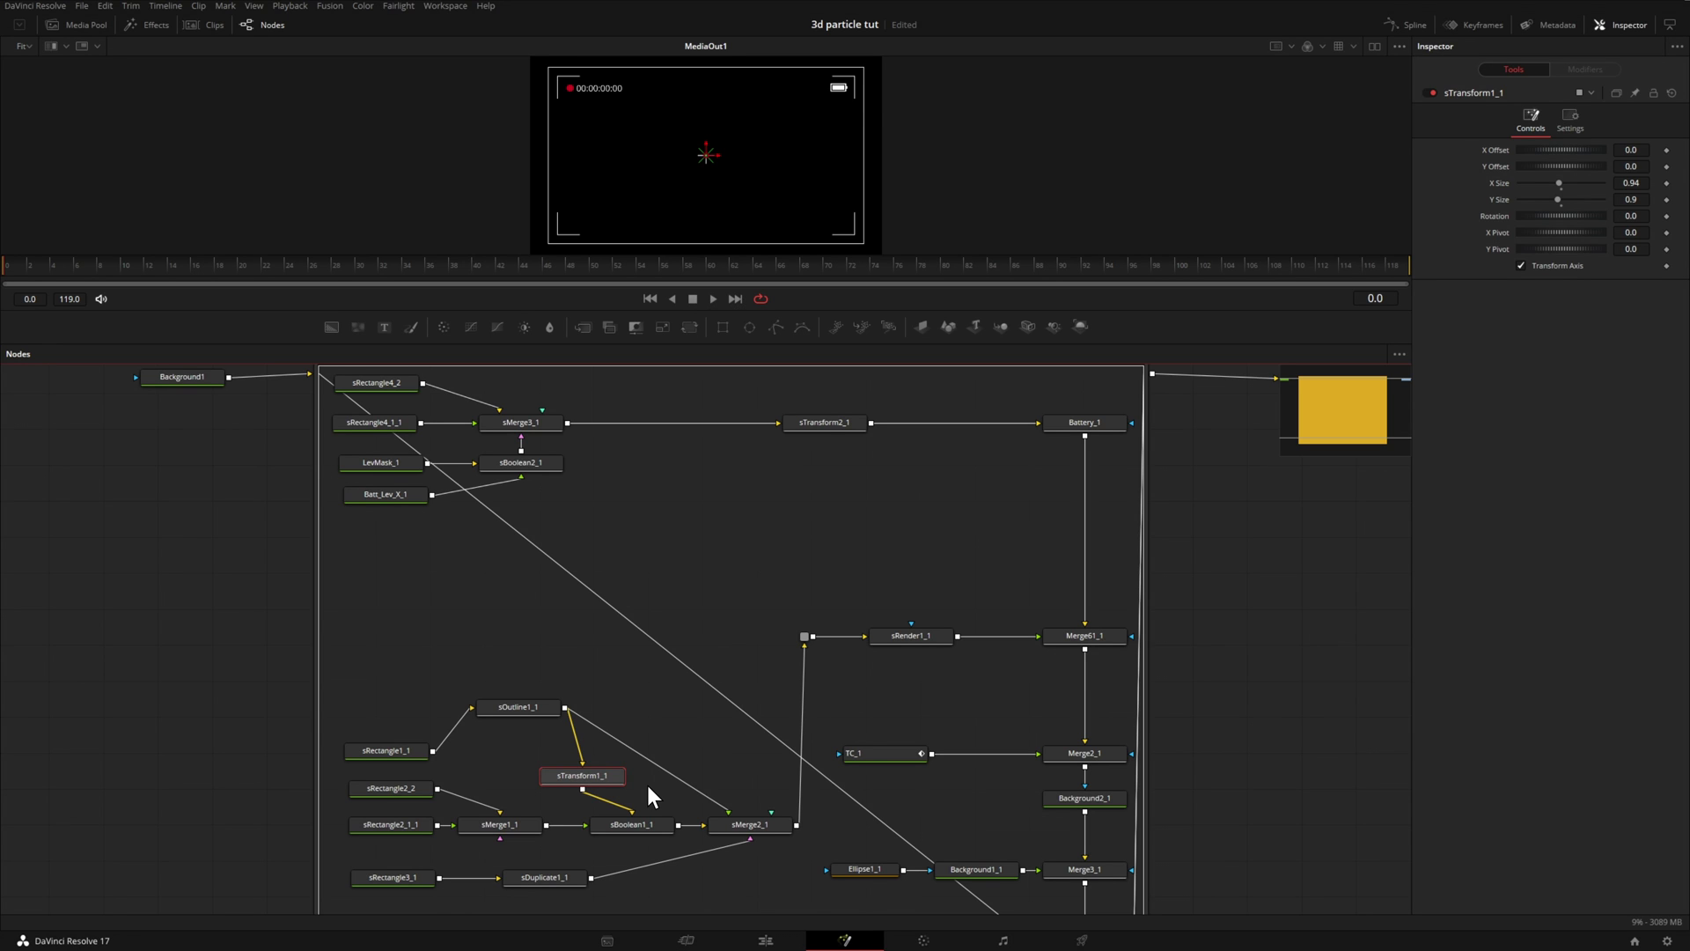
key(ctrl+z)
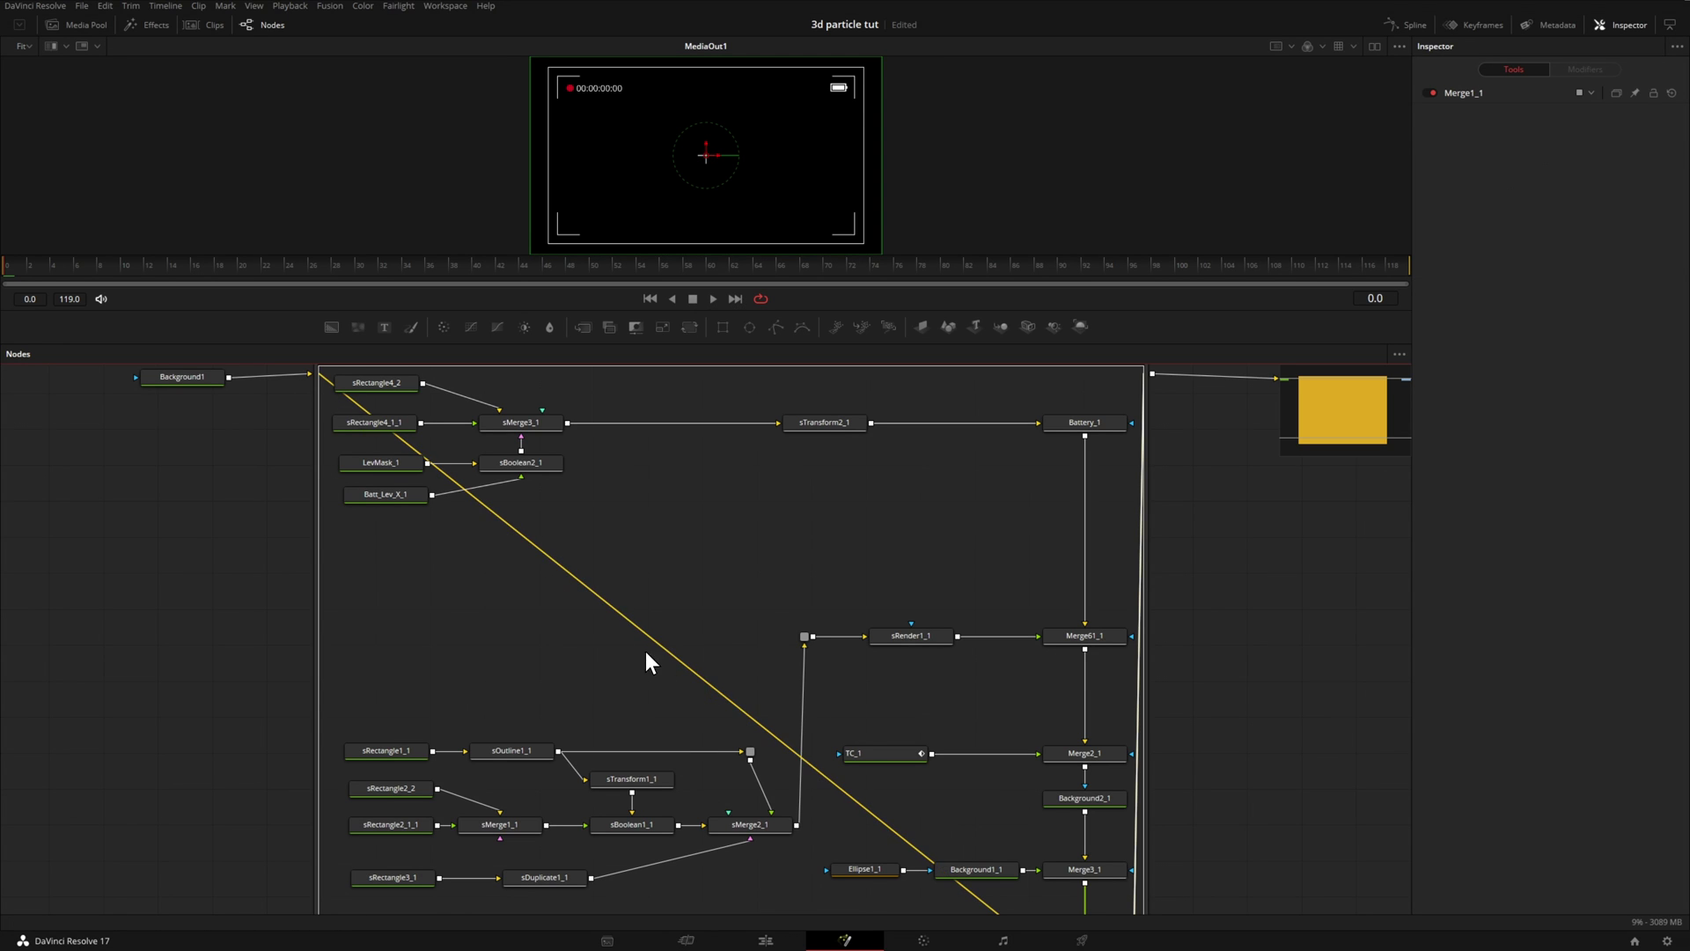
- Save the project
scroll(555, 572, down, 3)
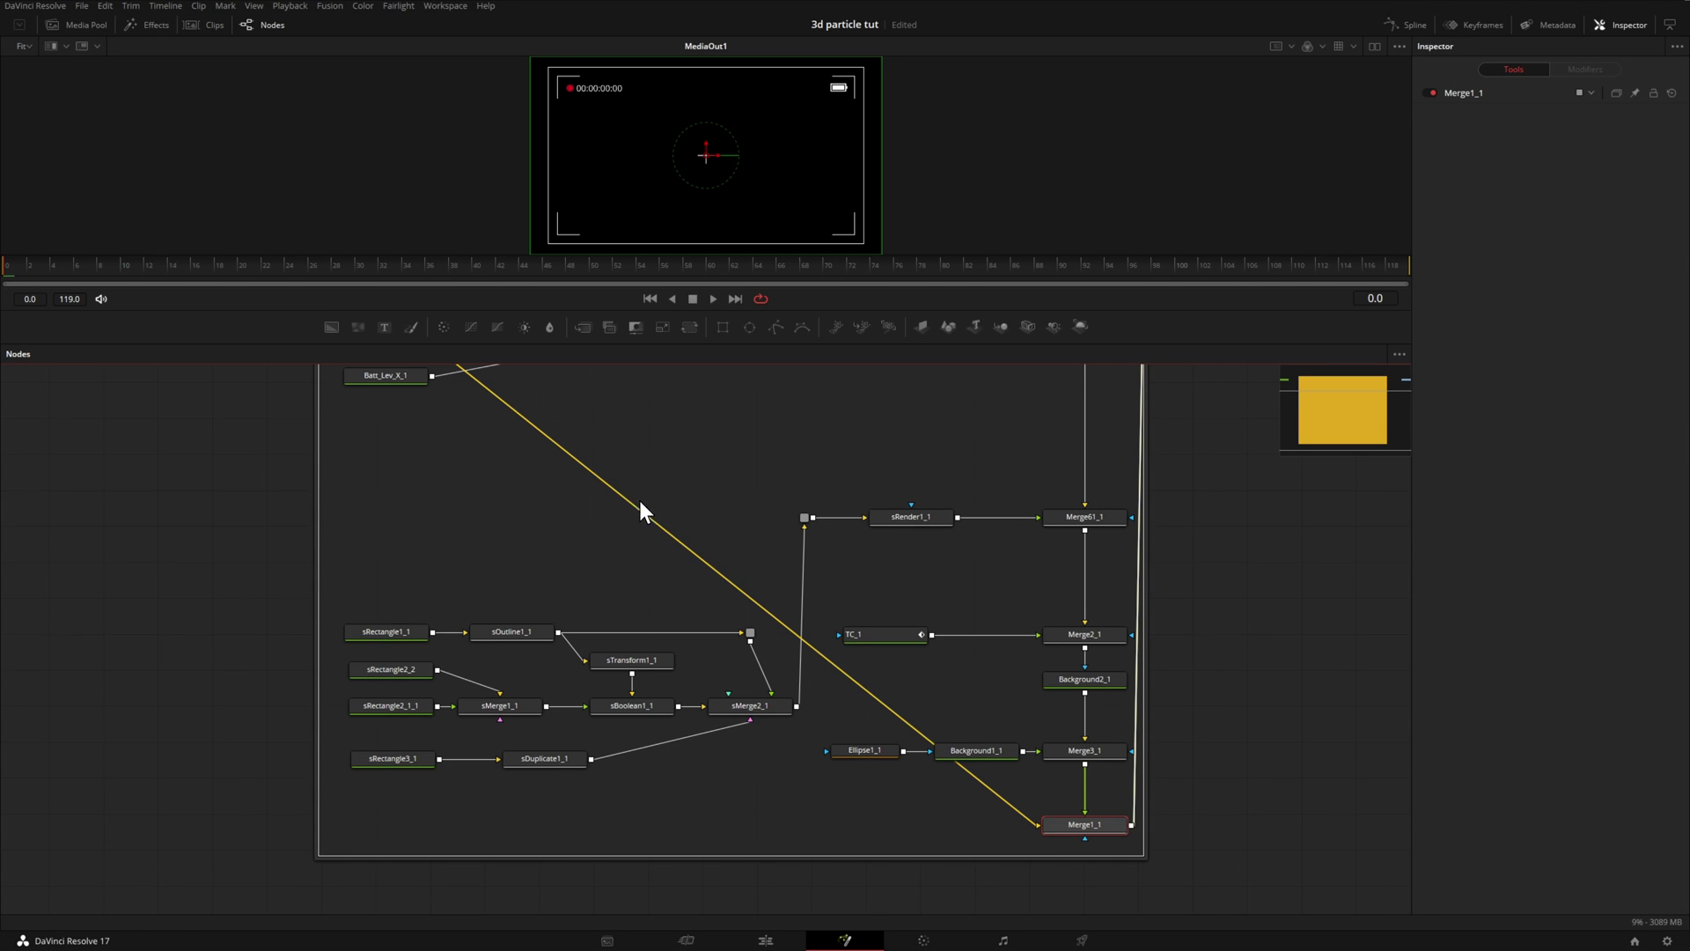
key(ctrl+s)
scroll(701, 490, up, 5)
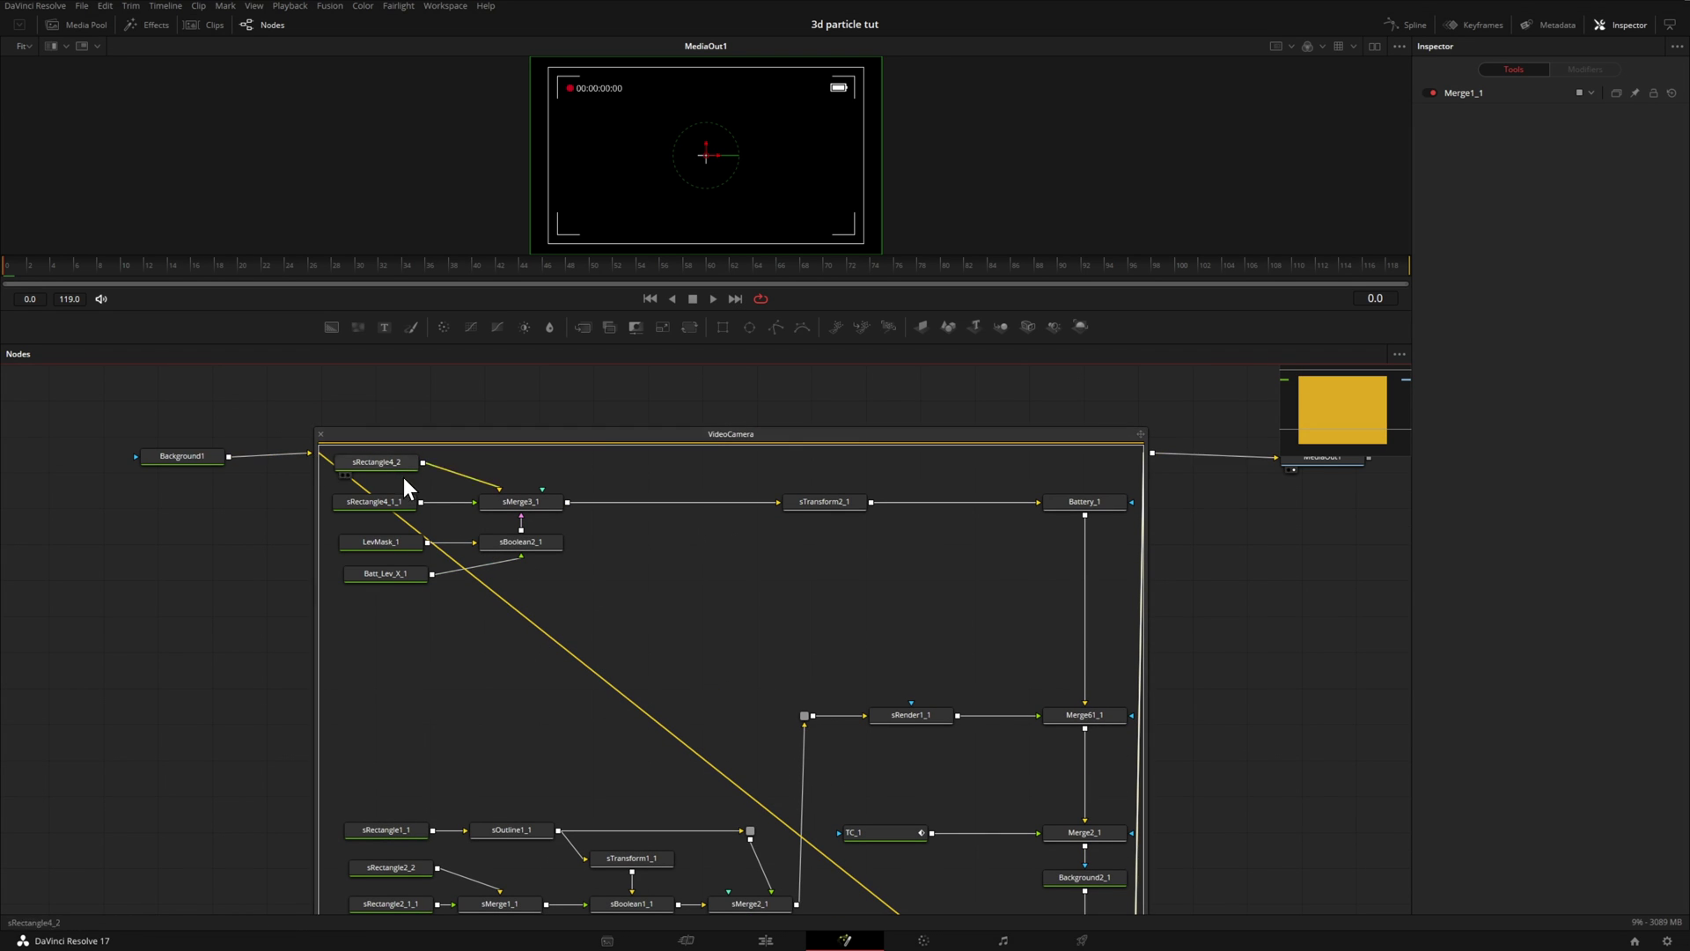
scroll(770, 673, down, 4)
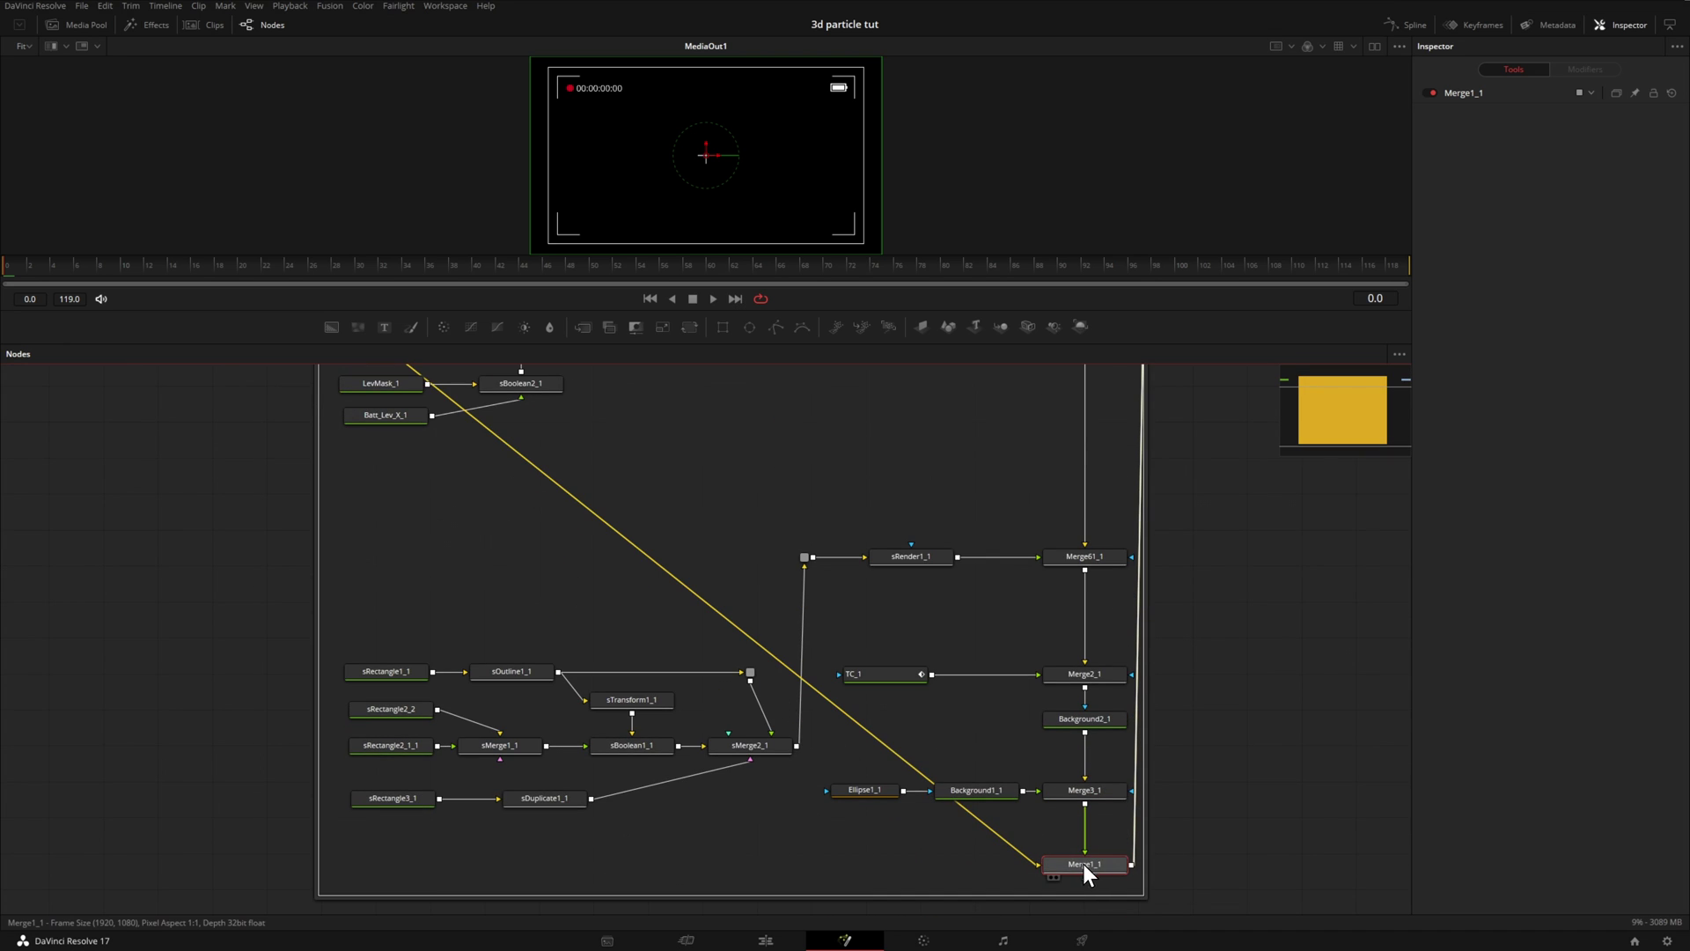
- Move Merge1_1 up to mid-graph and route its Merge3_1 link through a pipe router below
drag(1083, 863, 721, 477)
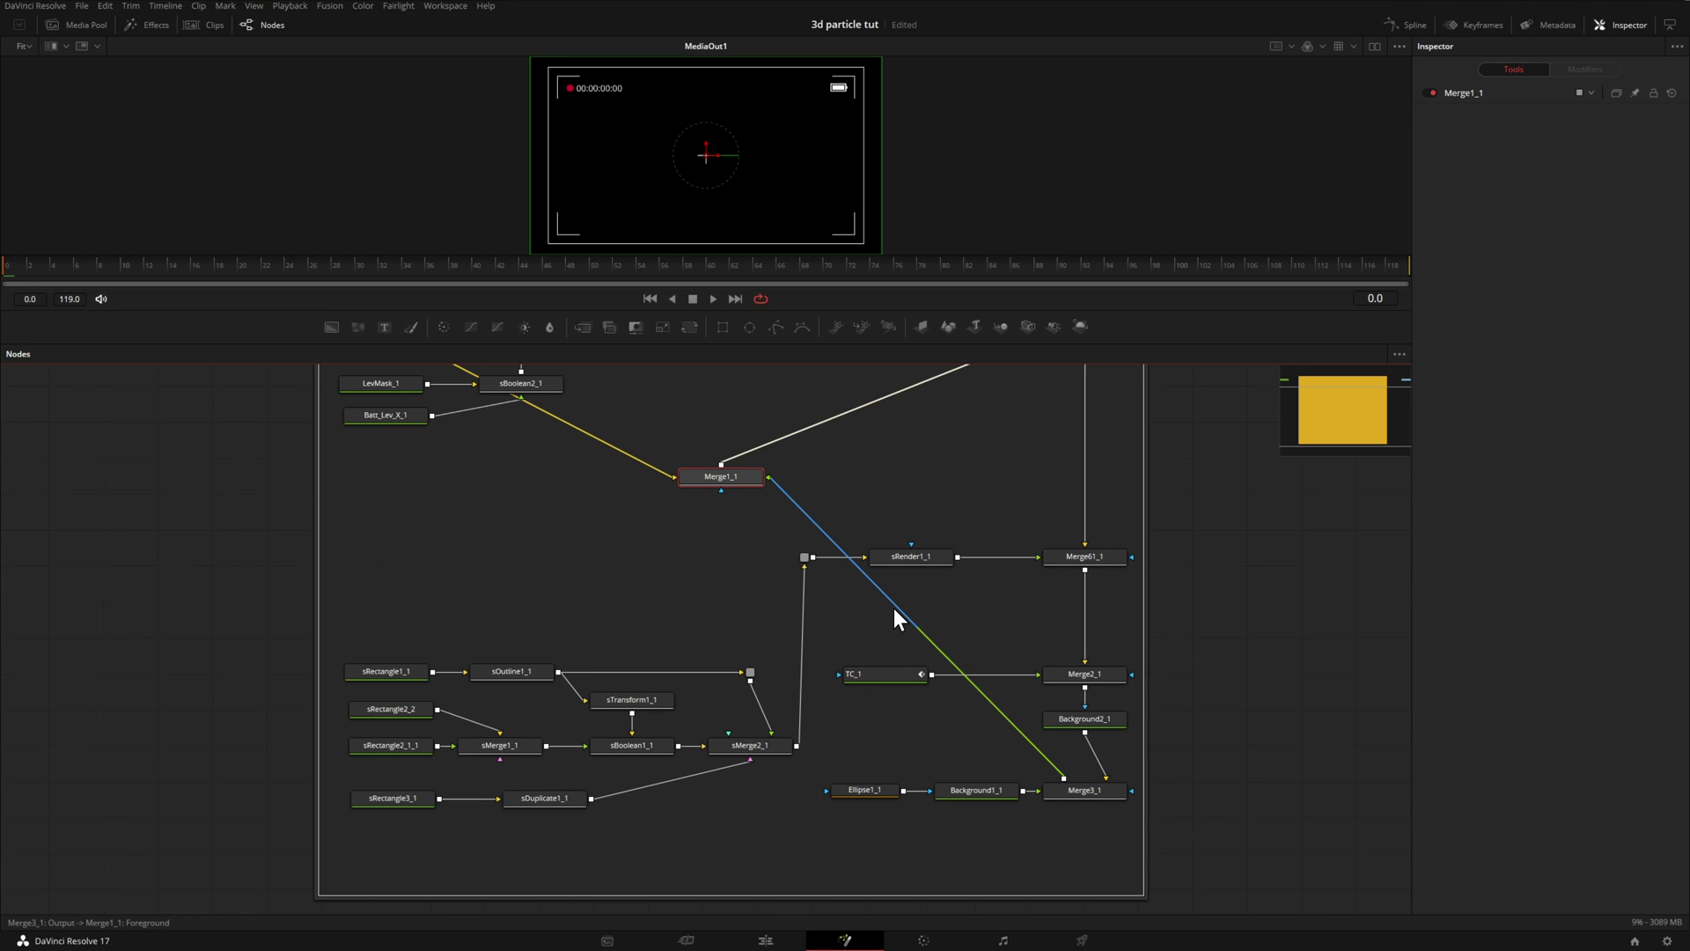
alt+click(895, 607)
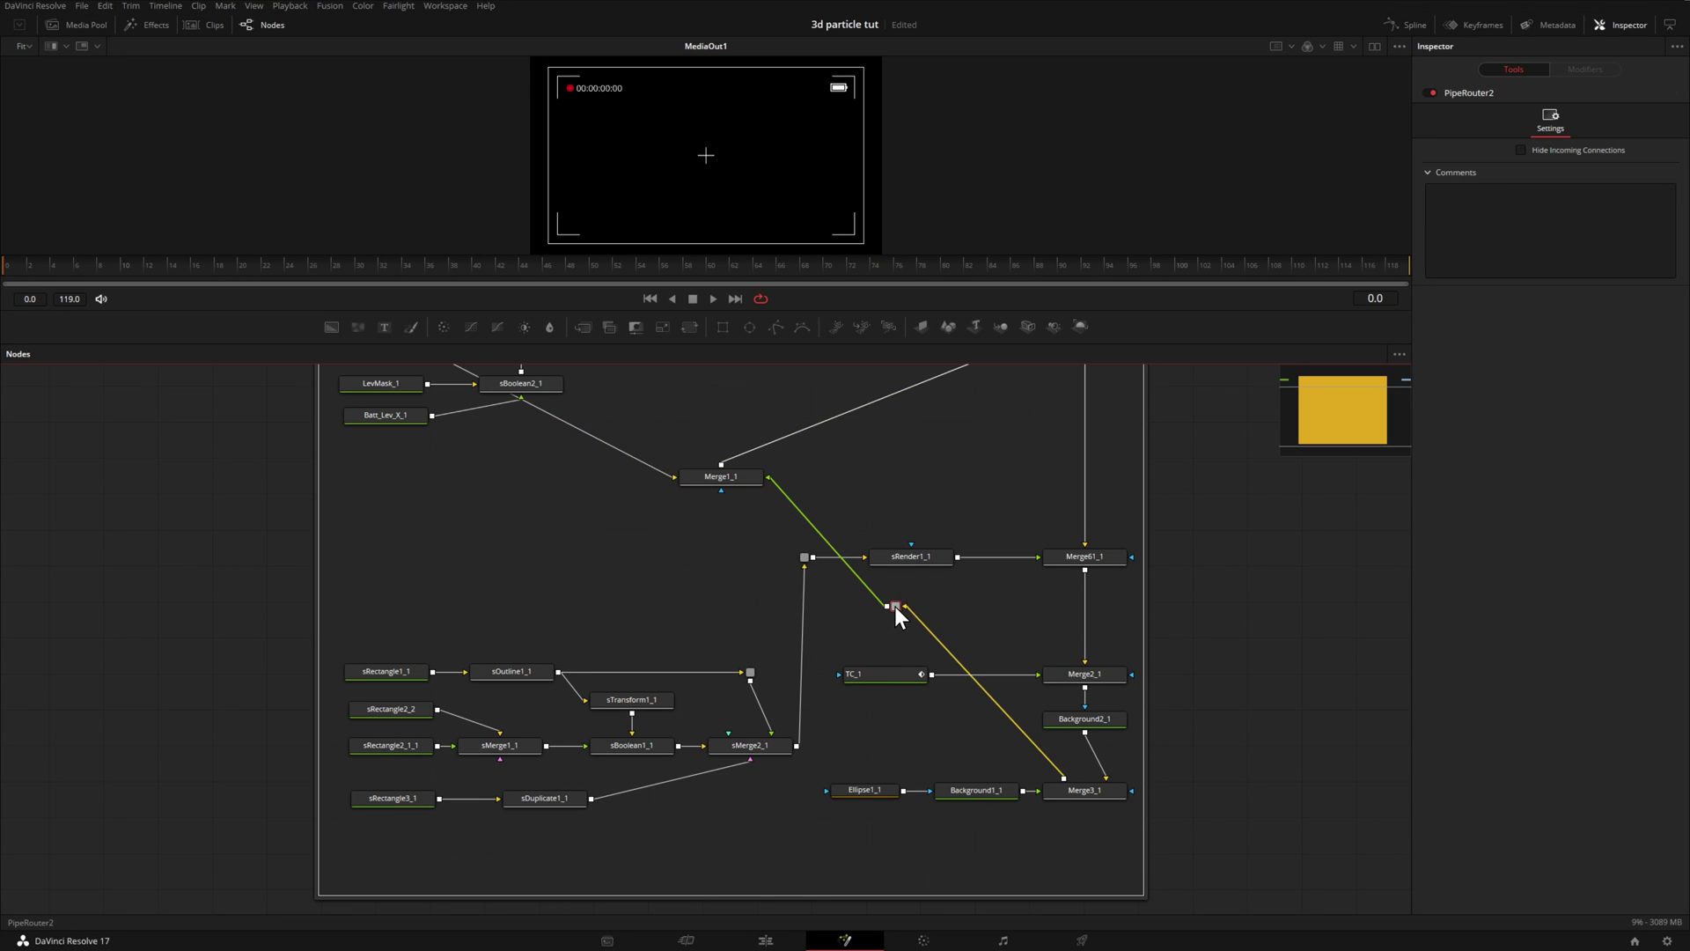
drag(895, 605, 382, 669)
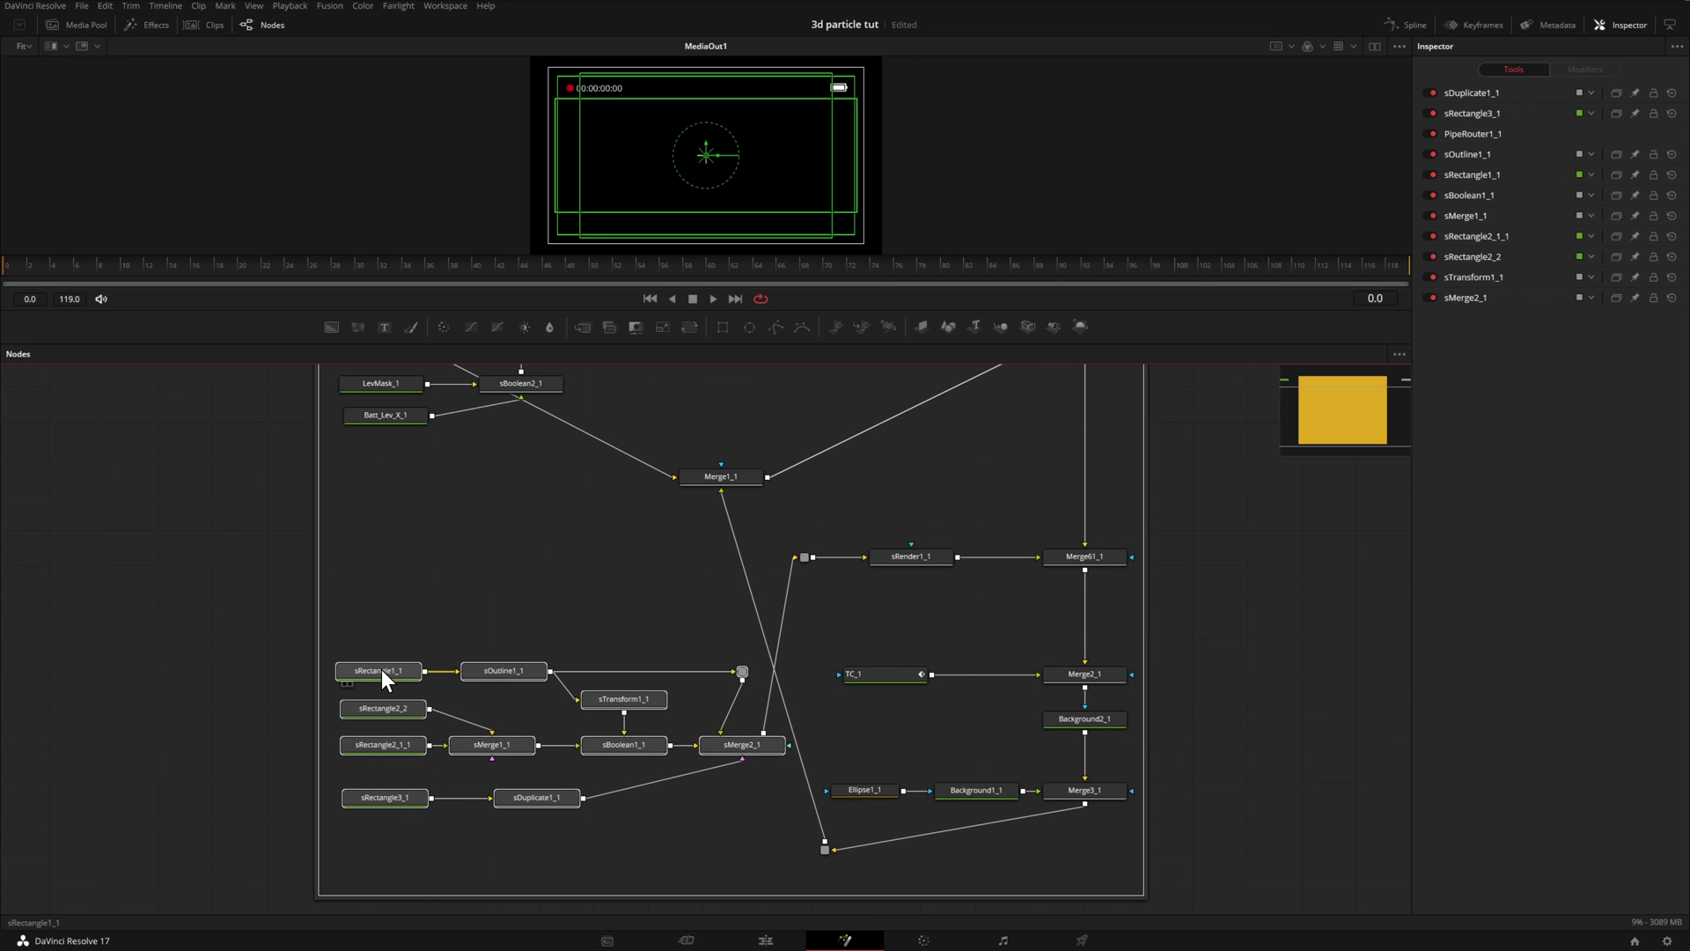
drag(721, 477, 753, 472)
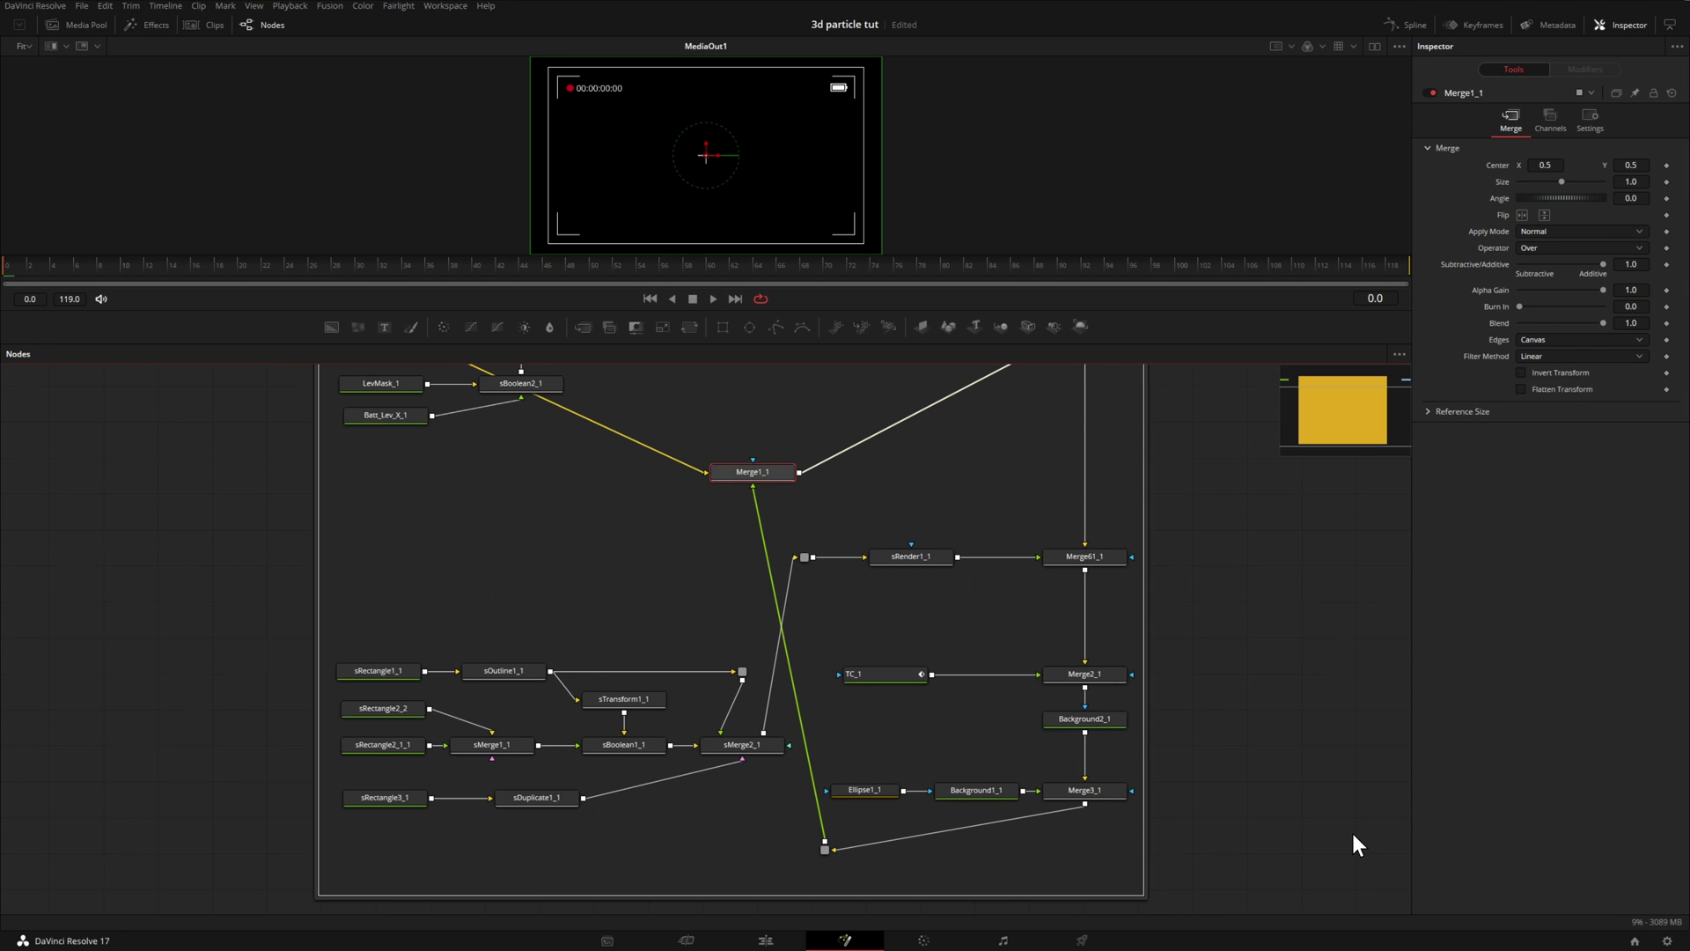
- Open clip 03's Fusion comp and tint its ColorCorrector1 output a muted green
click(204, 25)
click(238, 857)
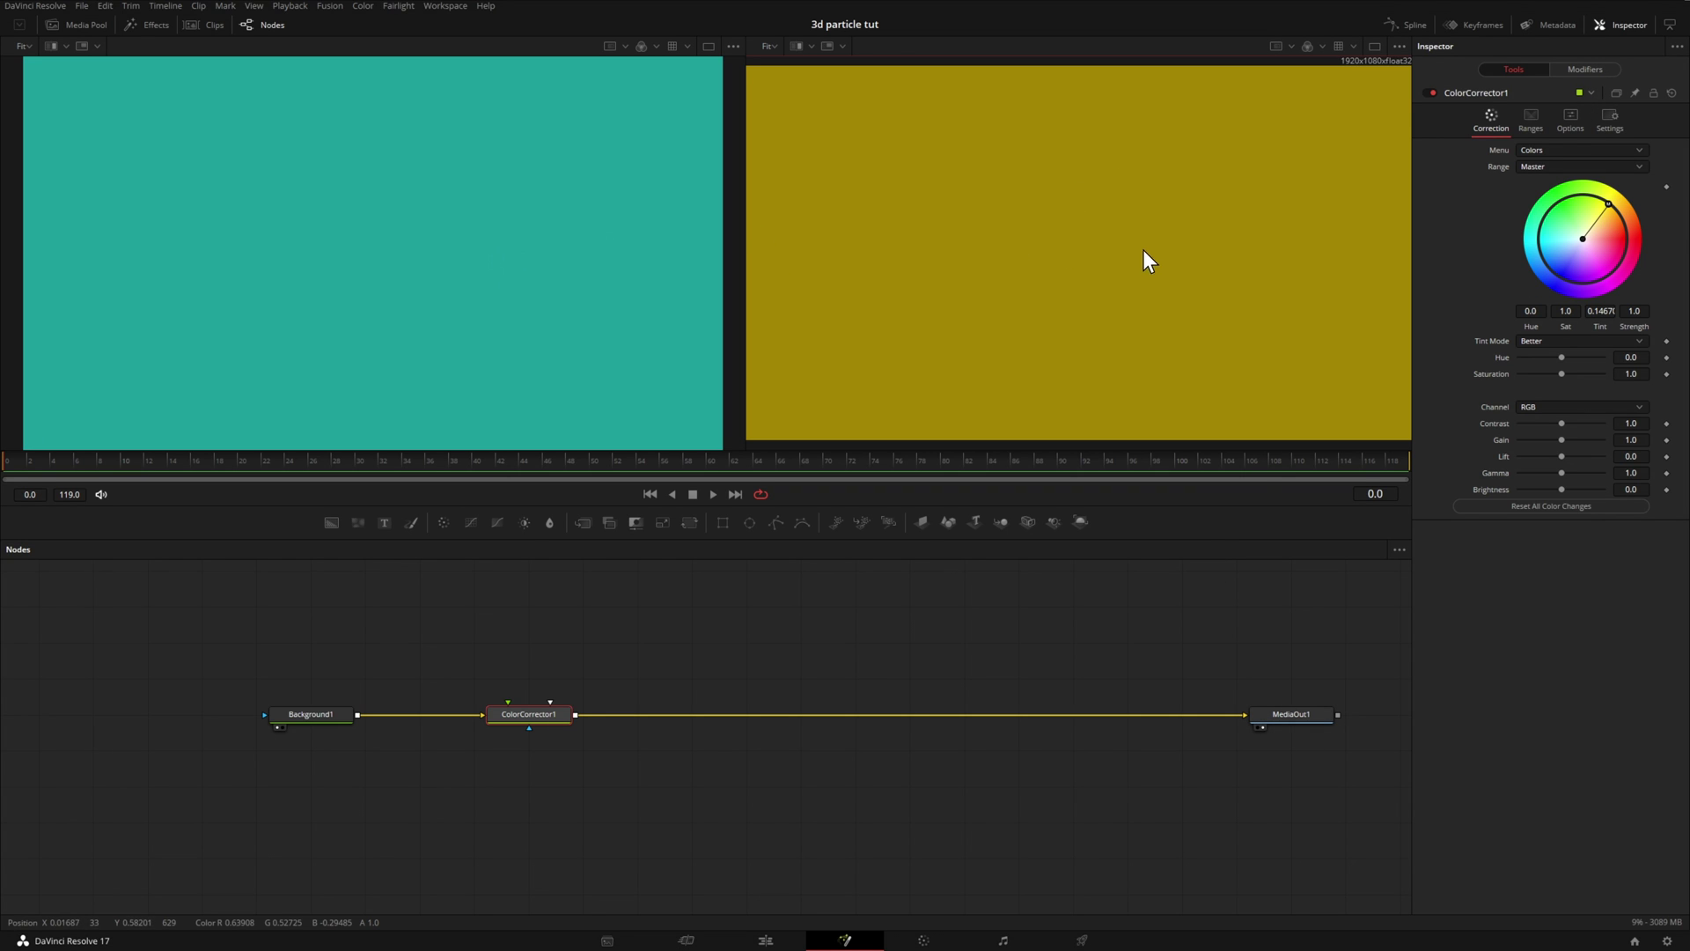
mouse_move(1609, 204)
mouse_down()
mouse_move(1590, 260)
mouse_move(1564, 220)
mouse_move(1607, 229)
mouse_up()
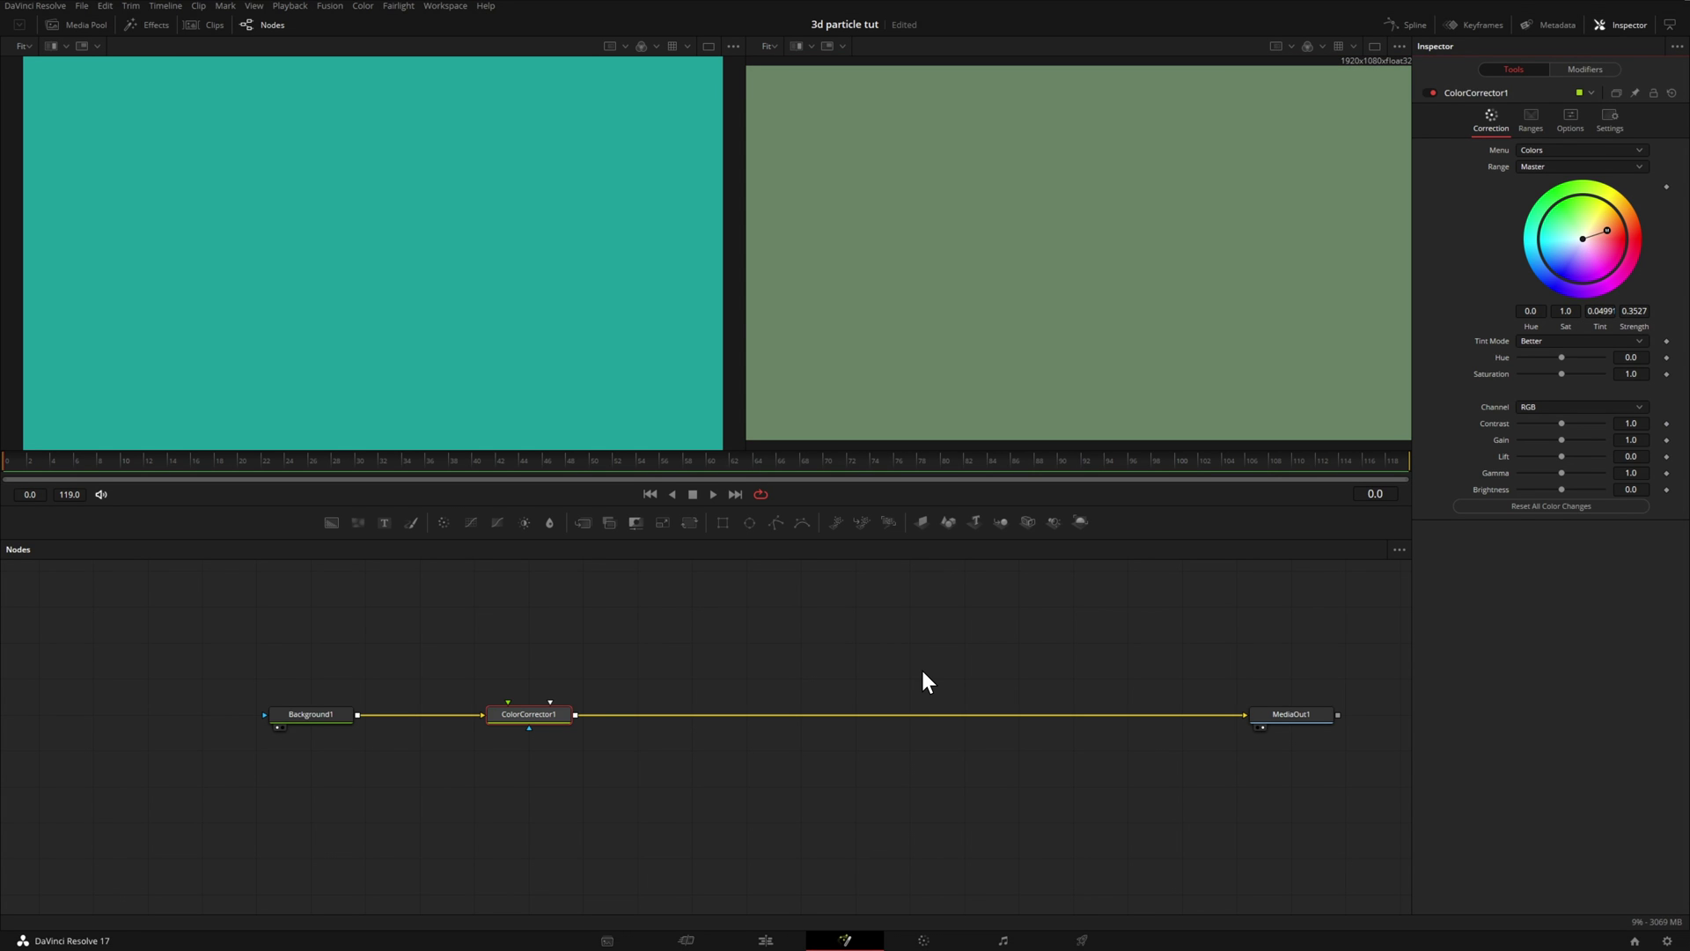
- Add a Wireless Link node via 'wirel' search and set WirelessLink1 apart above the chain
key(shift+space)
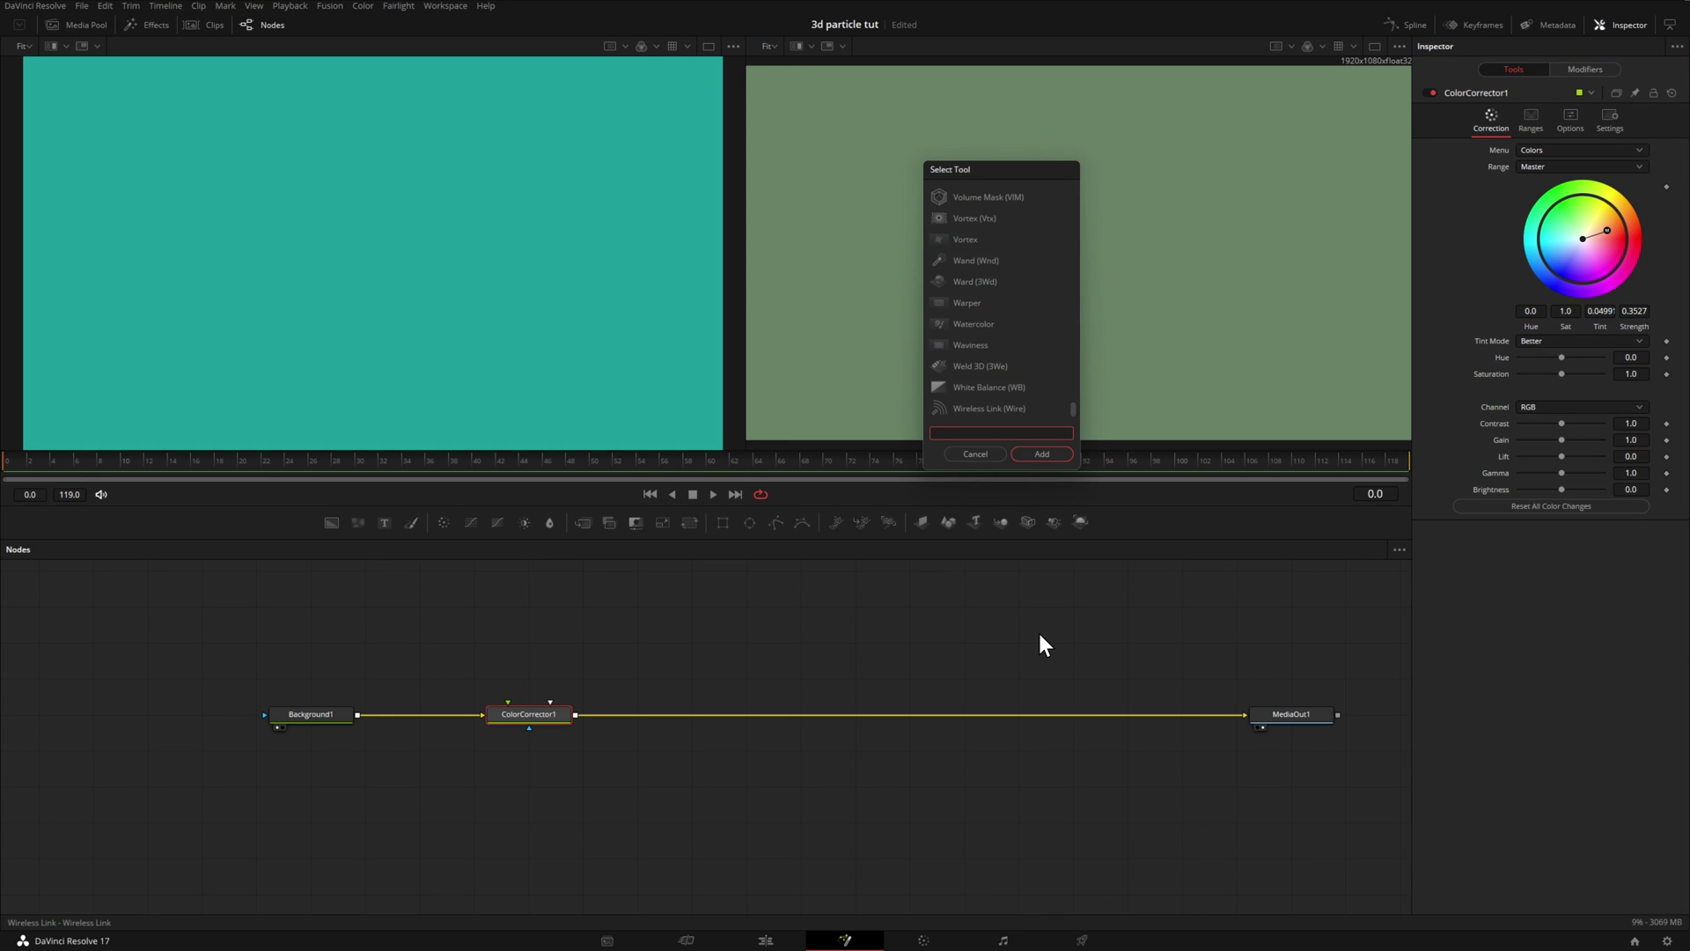
text(wirel)
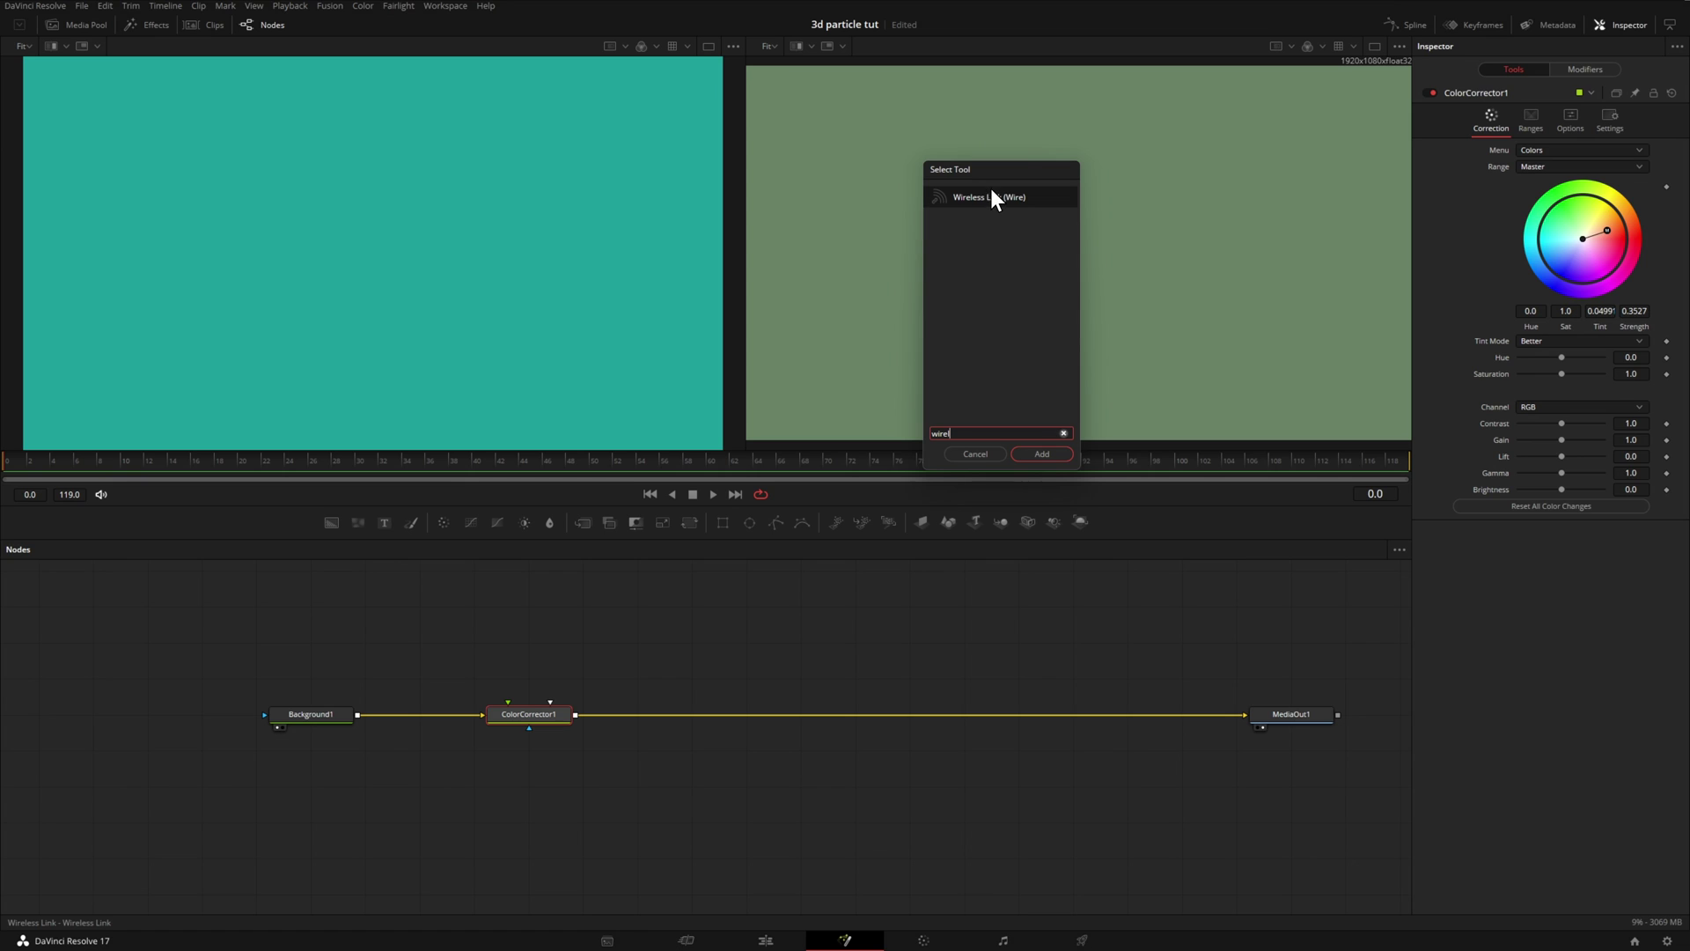
click(1038, 454)
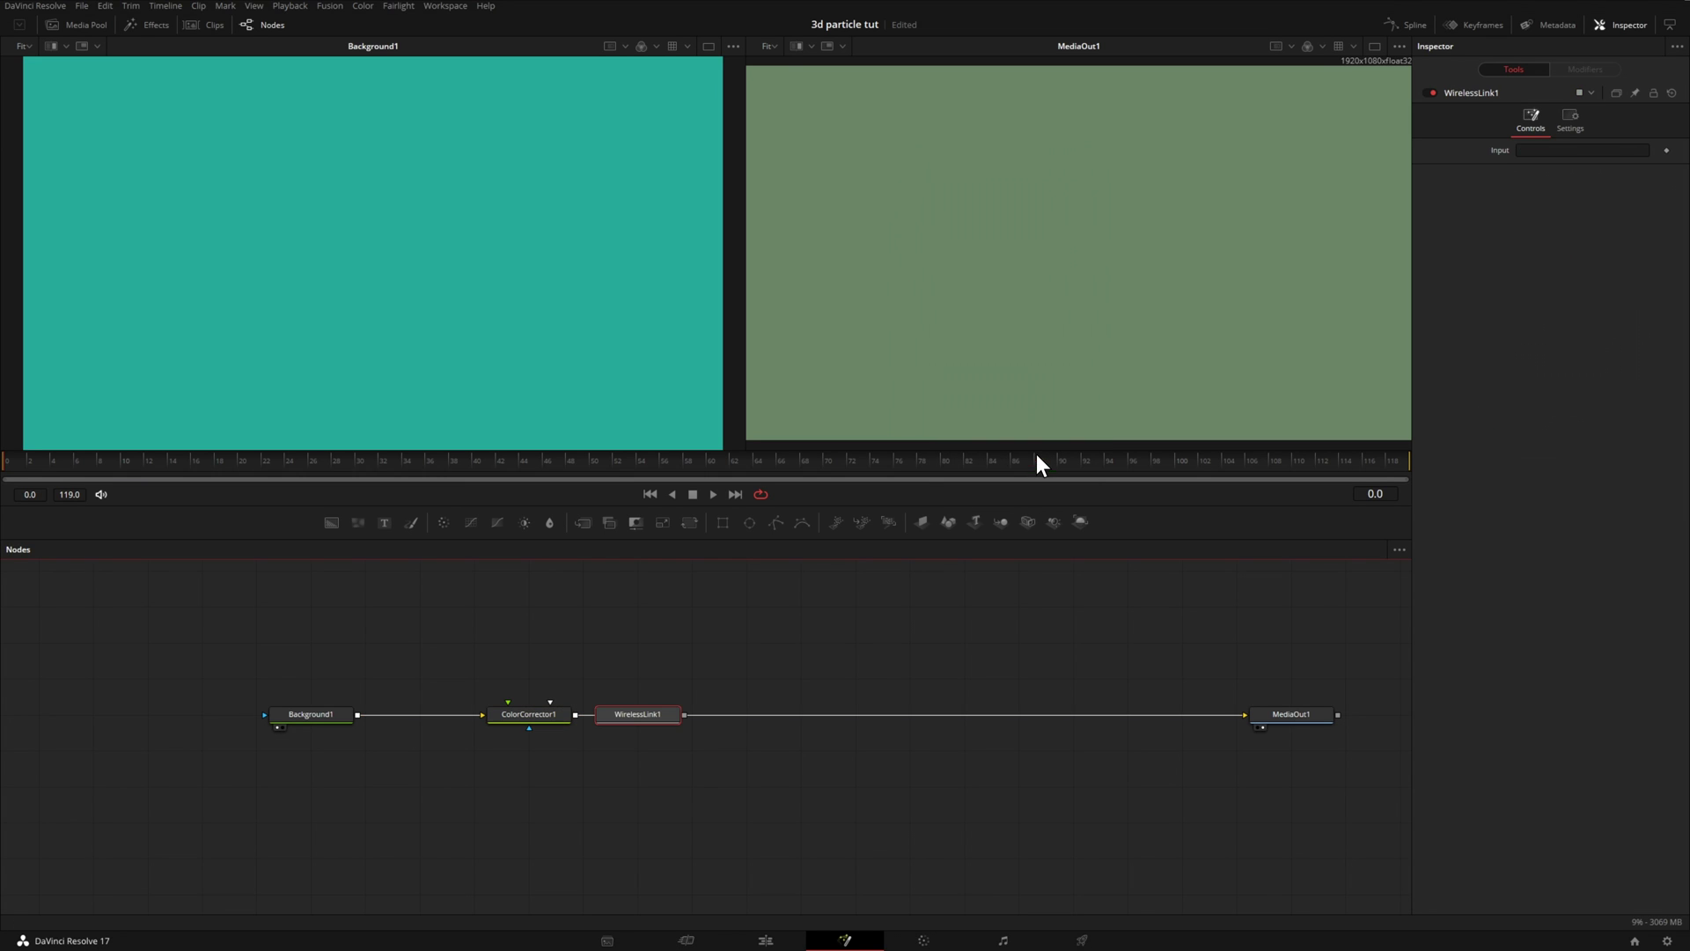
drag(668, 724, 755, 650)
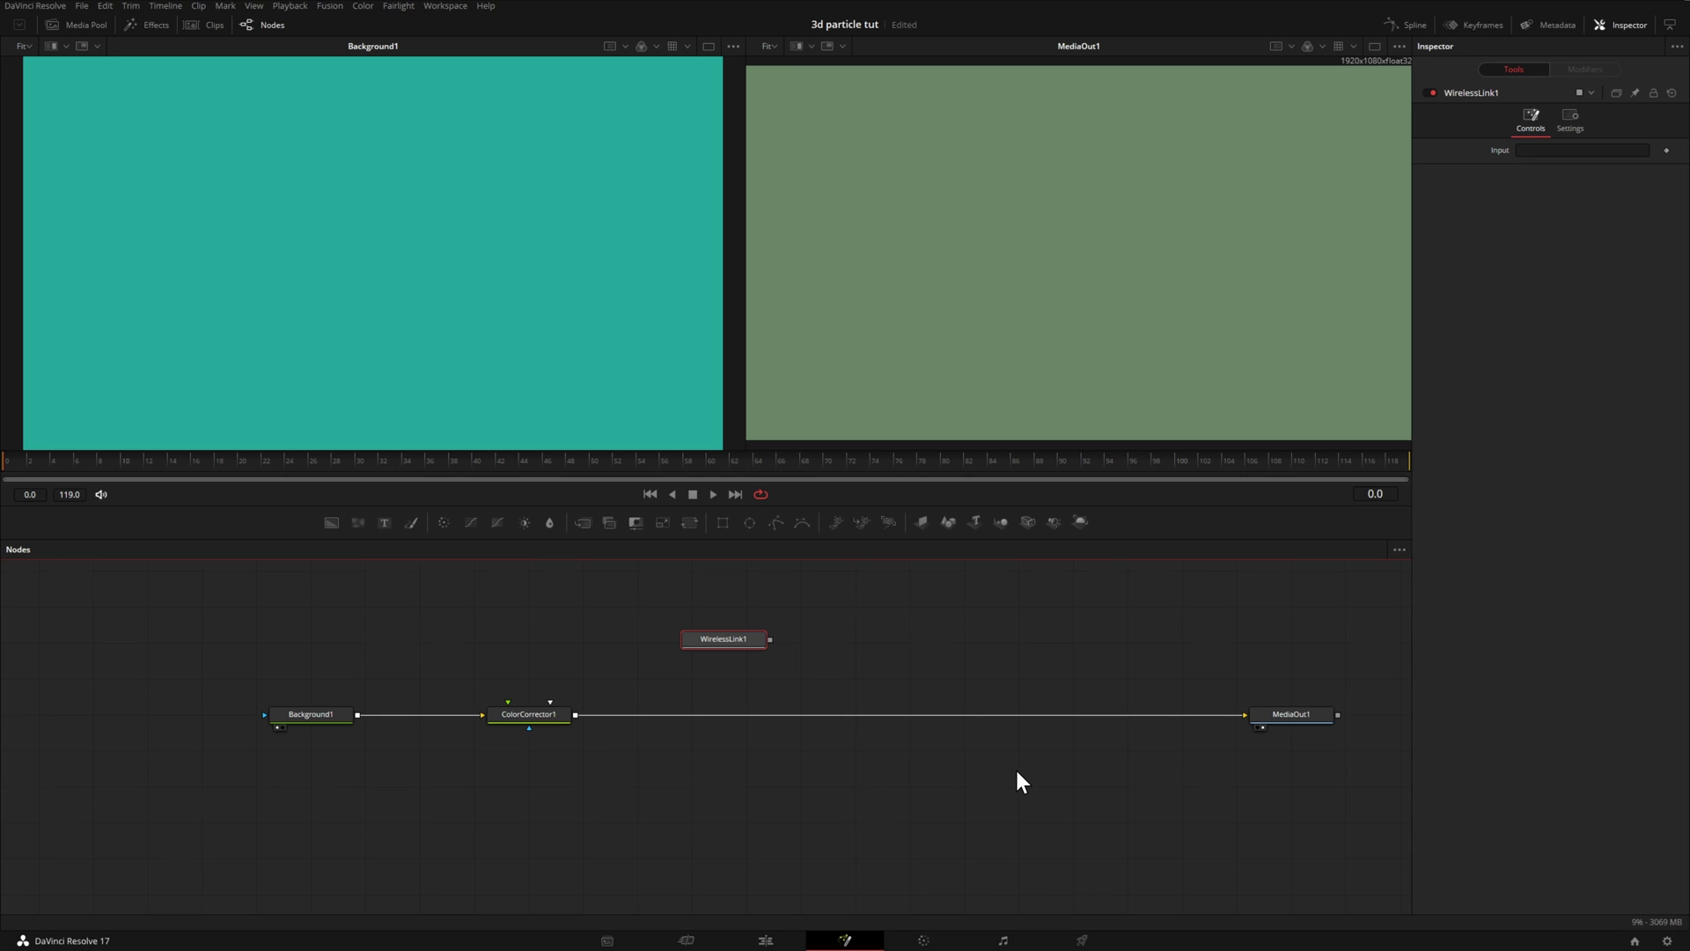
- Disconnect ColorCorrector1 from MediaOut1 and make it WirelessLink1's Input source
key(ctrl+s)
drag(1240, 712, 1096, 696)
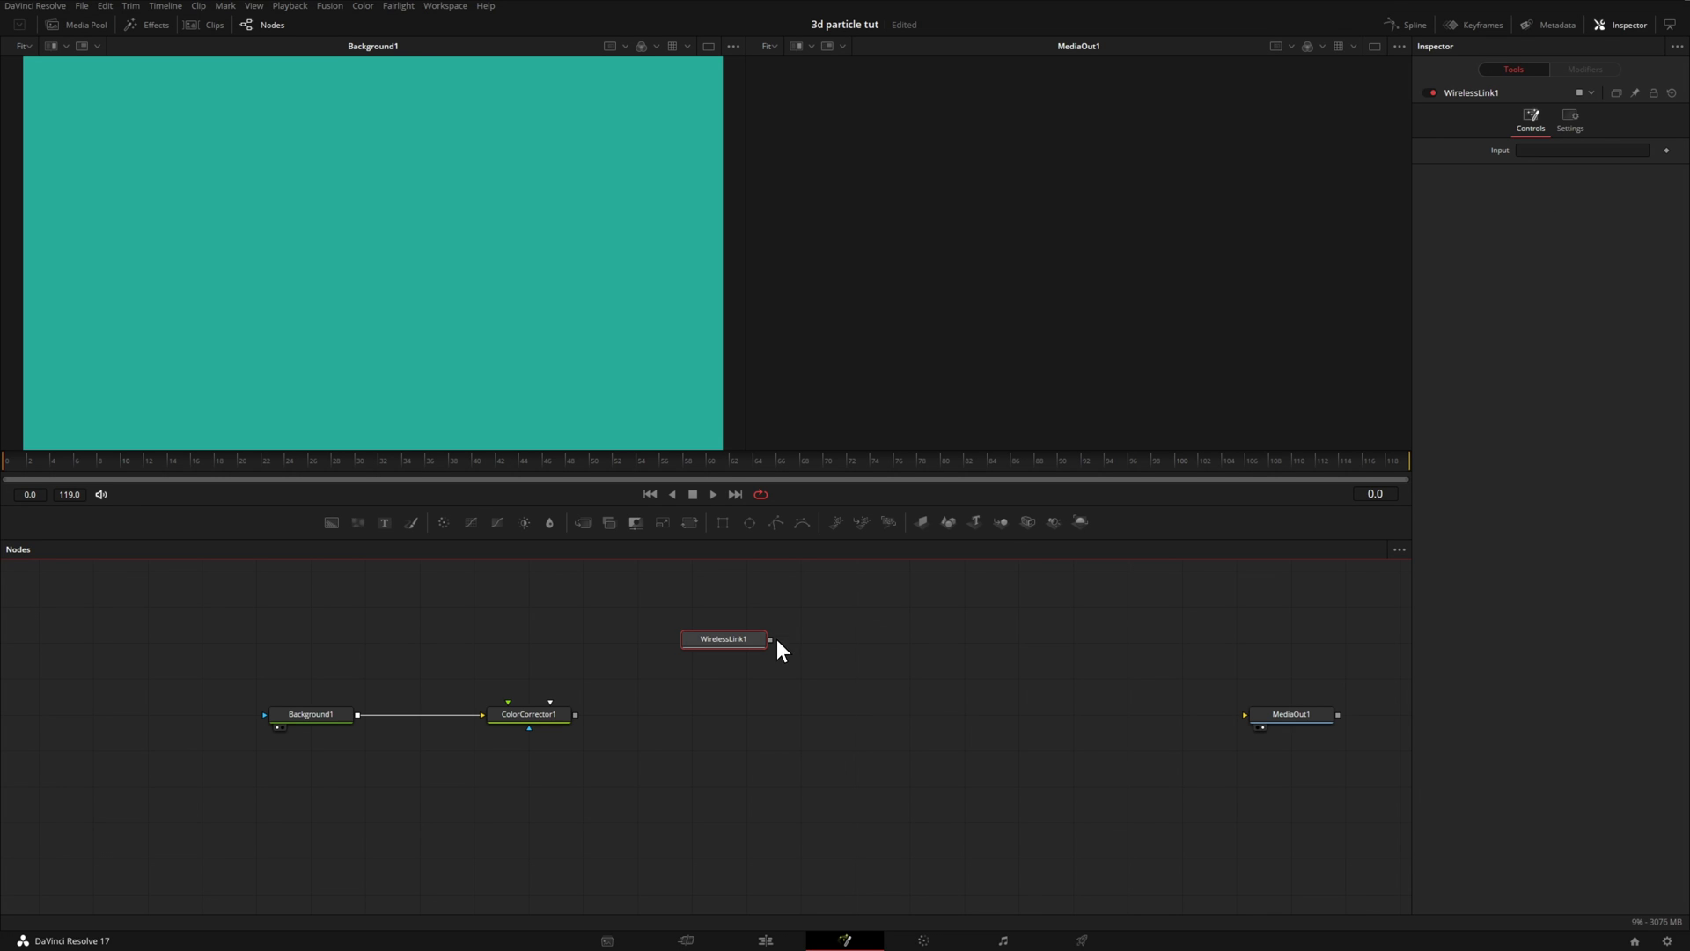
drag(576, 714, 745, 636)
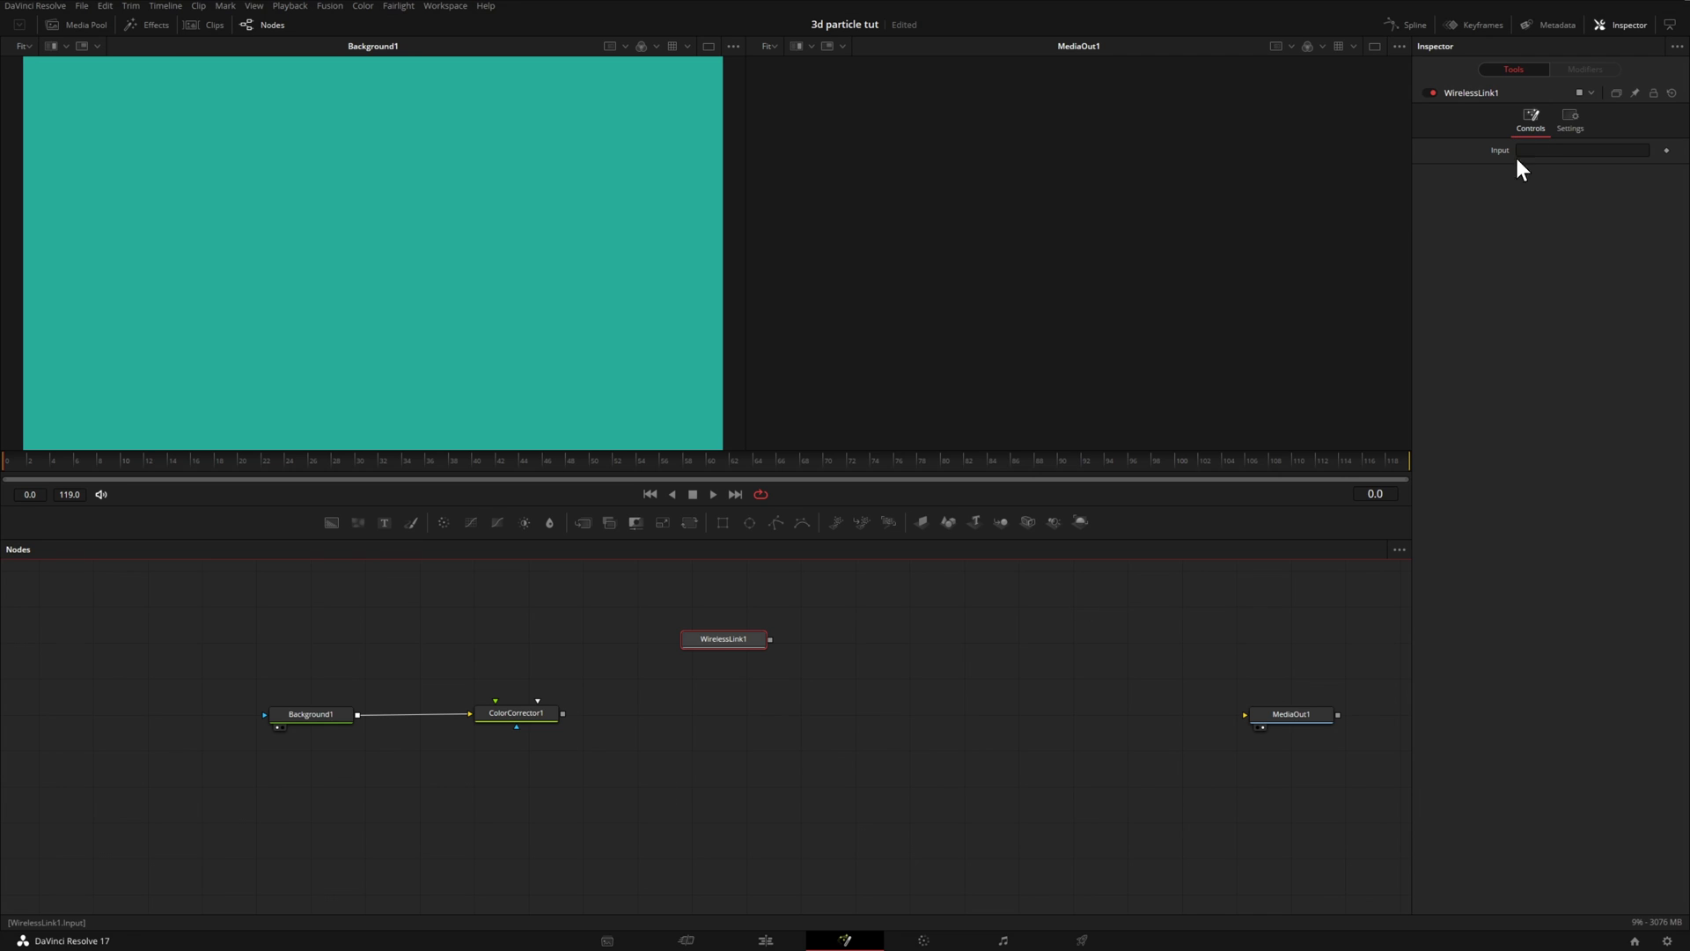
mouse_move(508, 714)
mouse_down()
mouse_move(584, 696)
mouse_move(507, 723)
mouse_up()
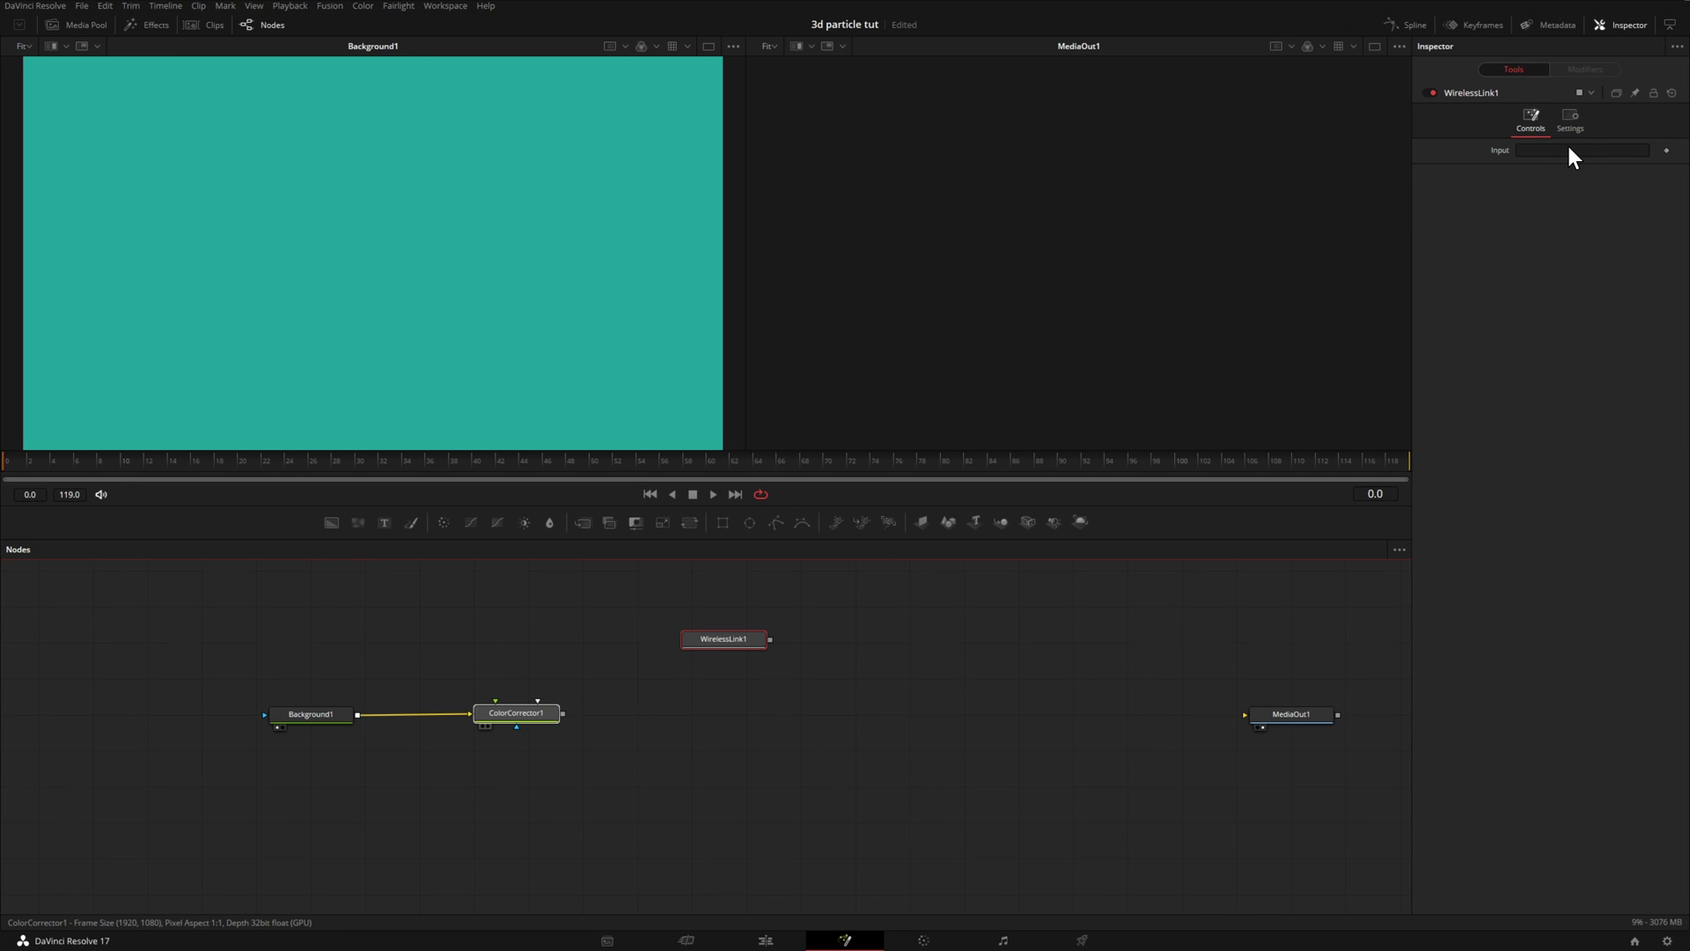
drag(1567, 146, 1567, 146)
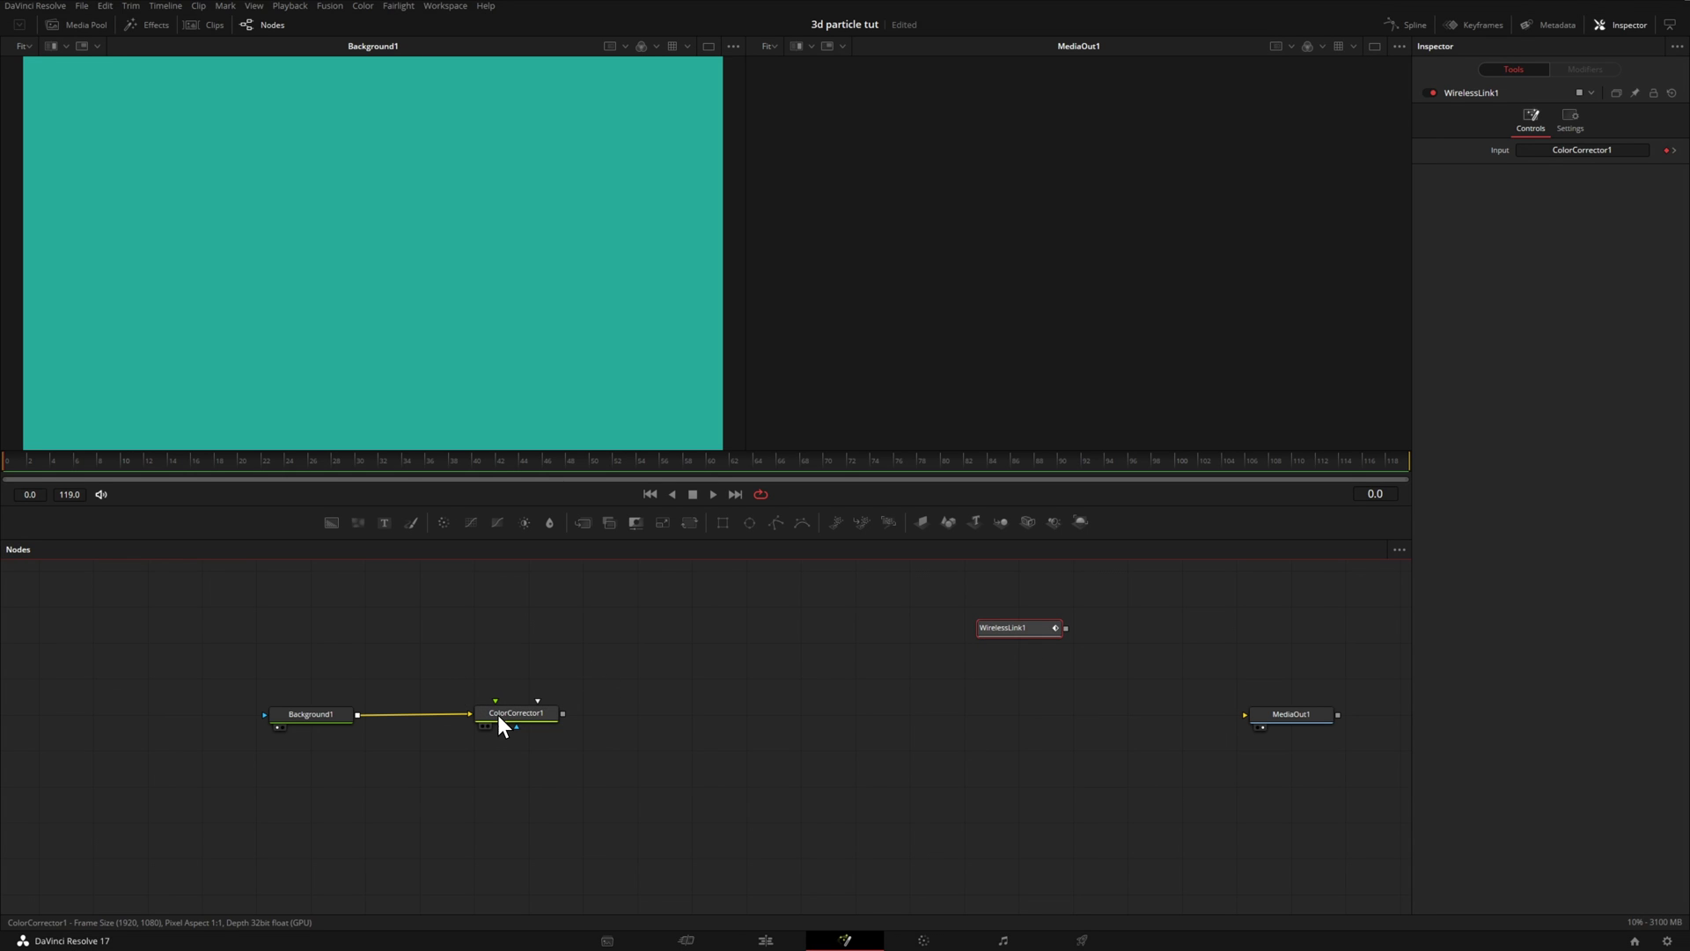
- Wire WirelessLink1 into MediaOut1, retint ColorCorrector1 toward blue, and save
key(ctrl+s)
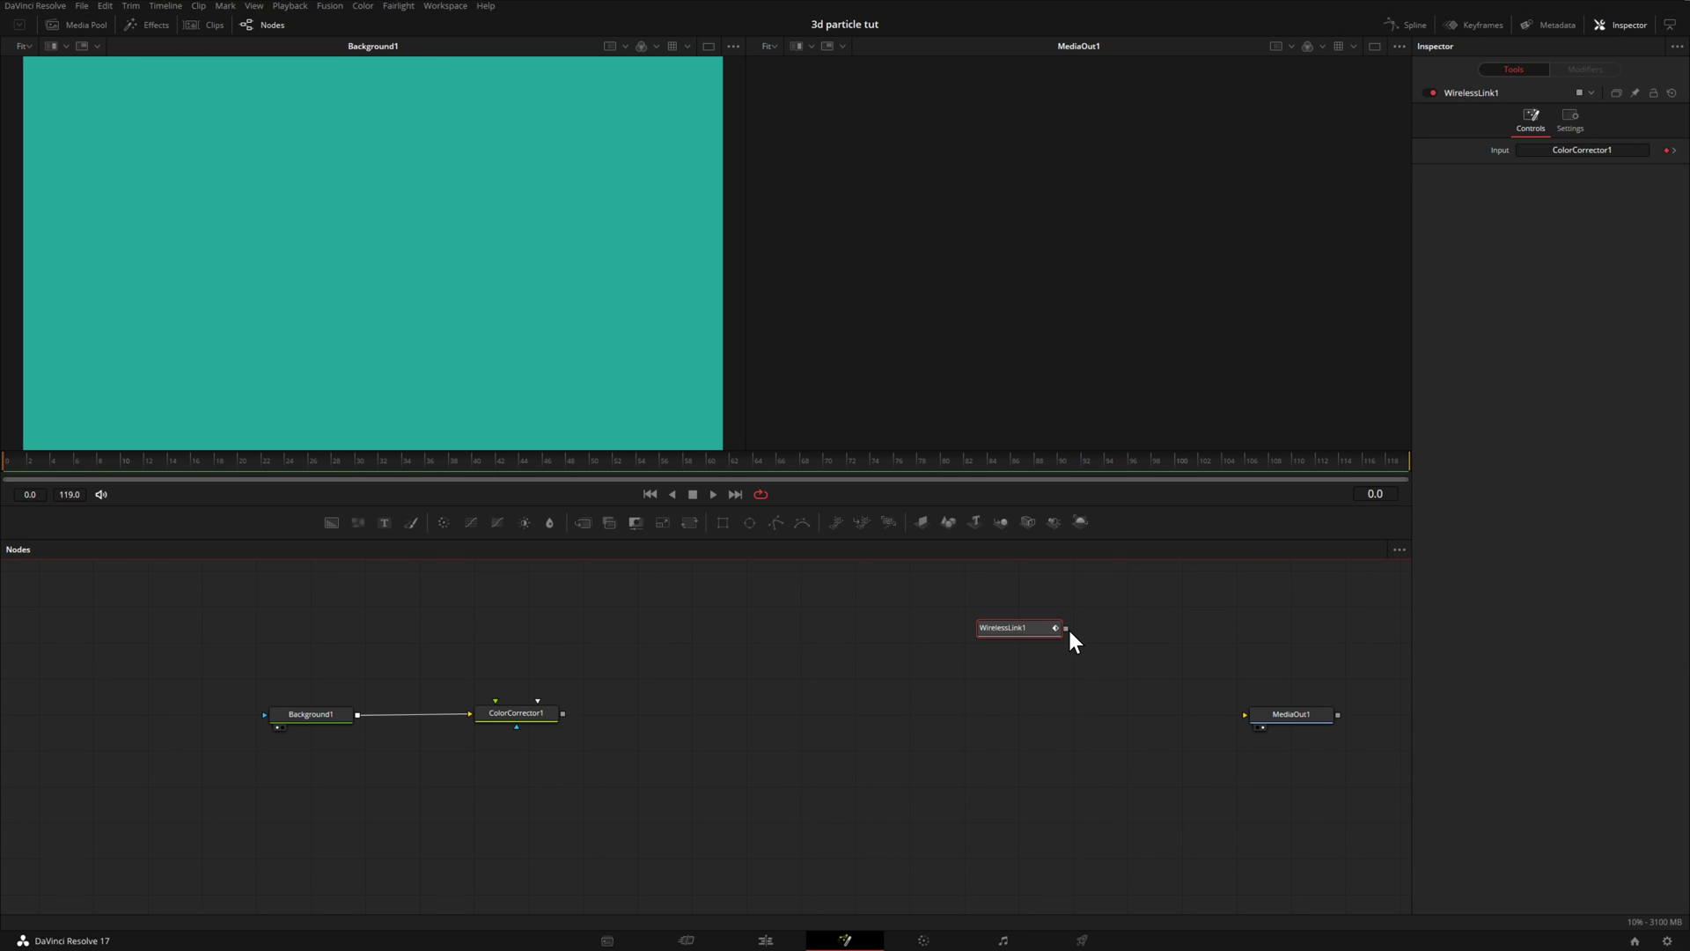
drag(1065, 628, 1287, 716)
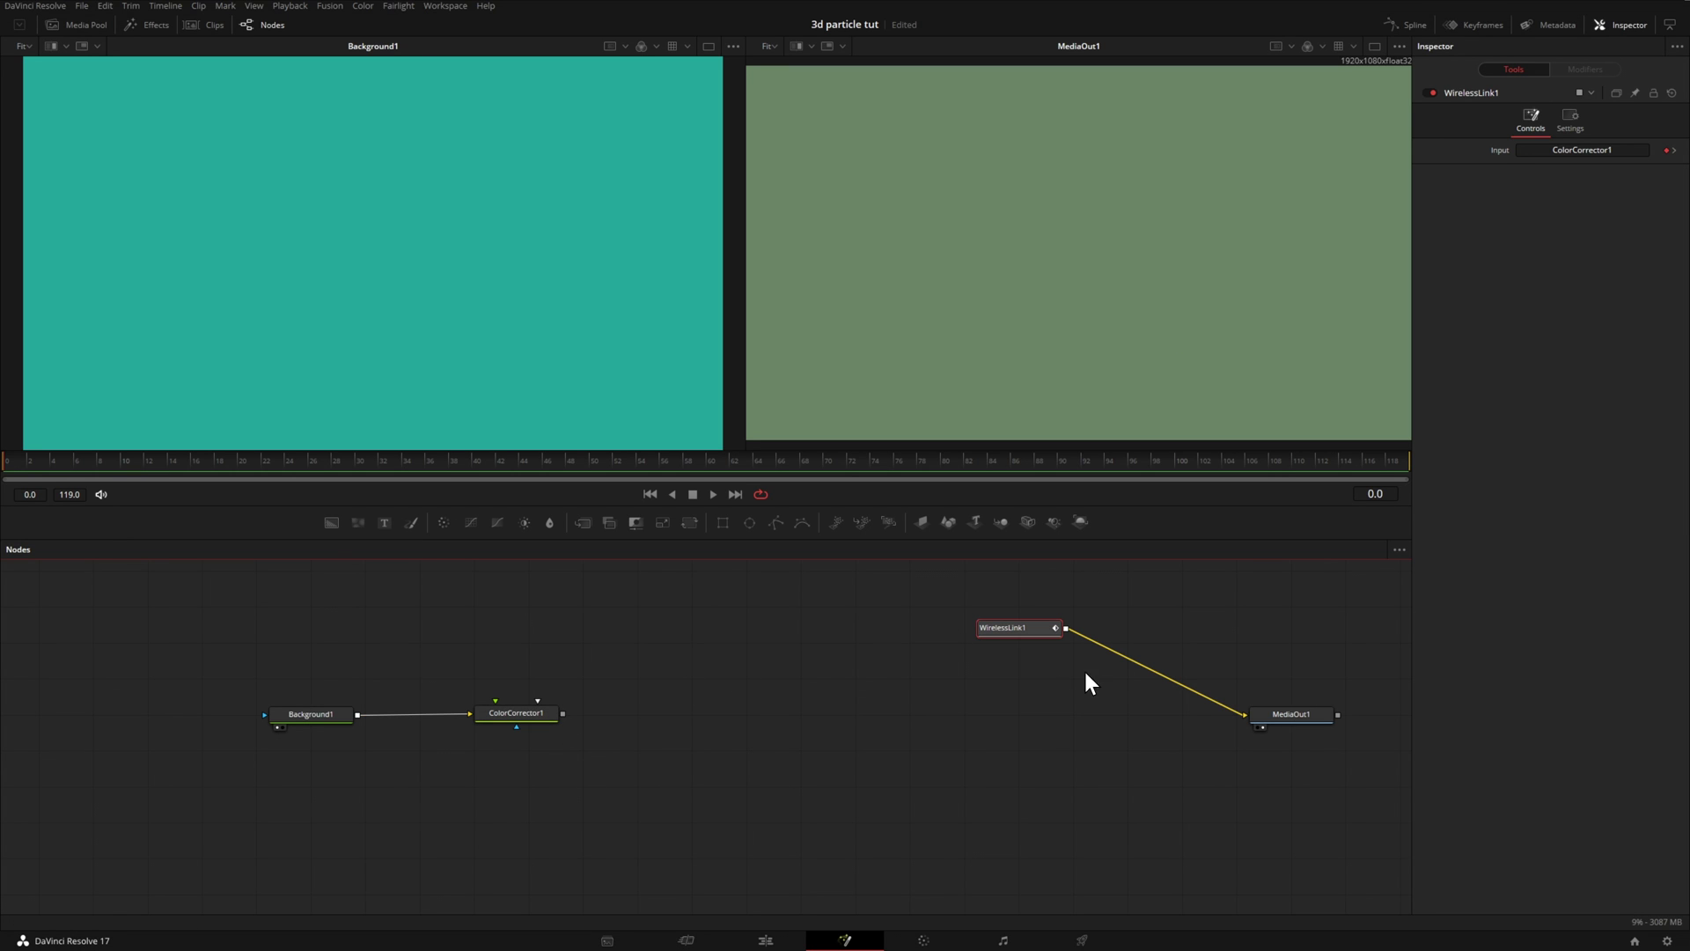
click(525, 715)
mouse_move(1597, 229)
mouse_down()
mouse_move(1598, 268)
mouse_move(1561, 226)
mouse_move(1551, 249)
mouse_move(1598, 220)
mouse_move(1576, 256)
mouse_move(1590, 254)
mouse_up()
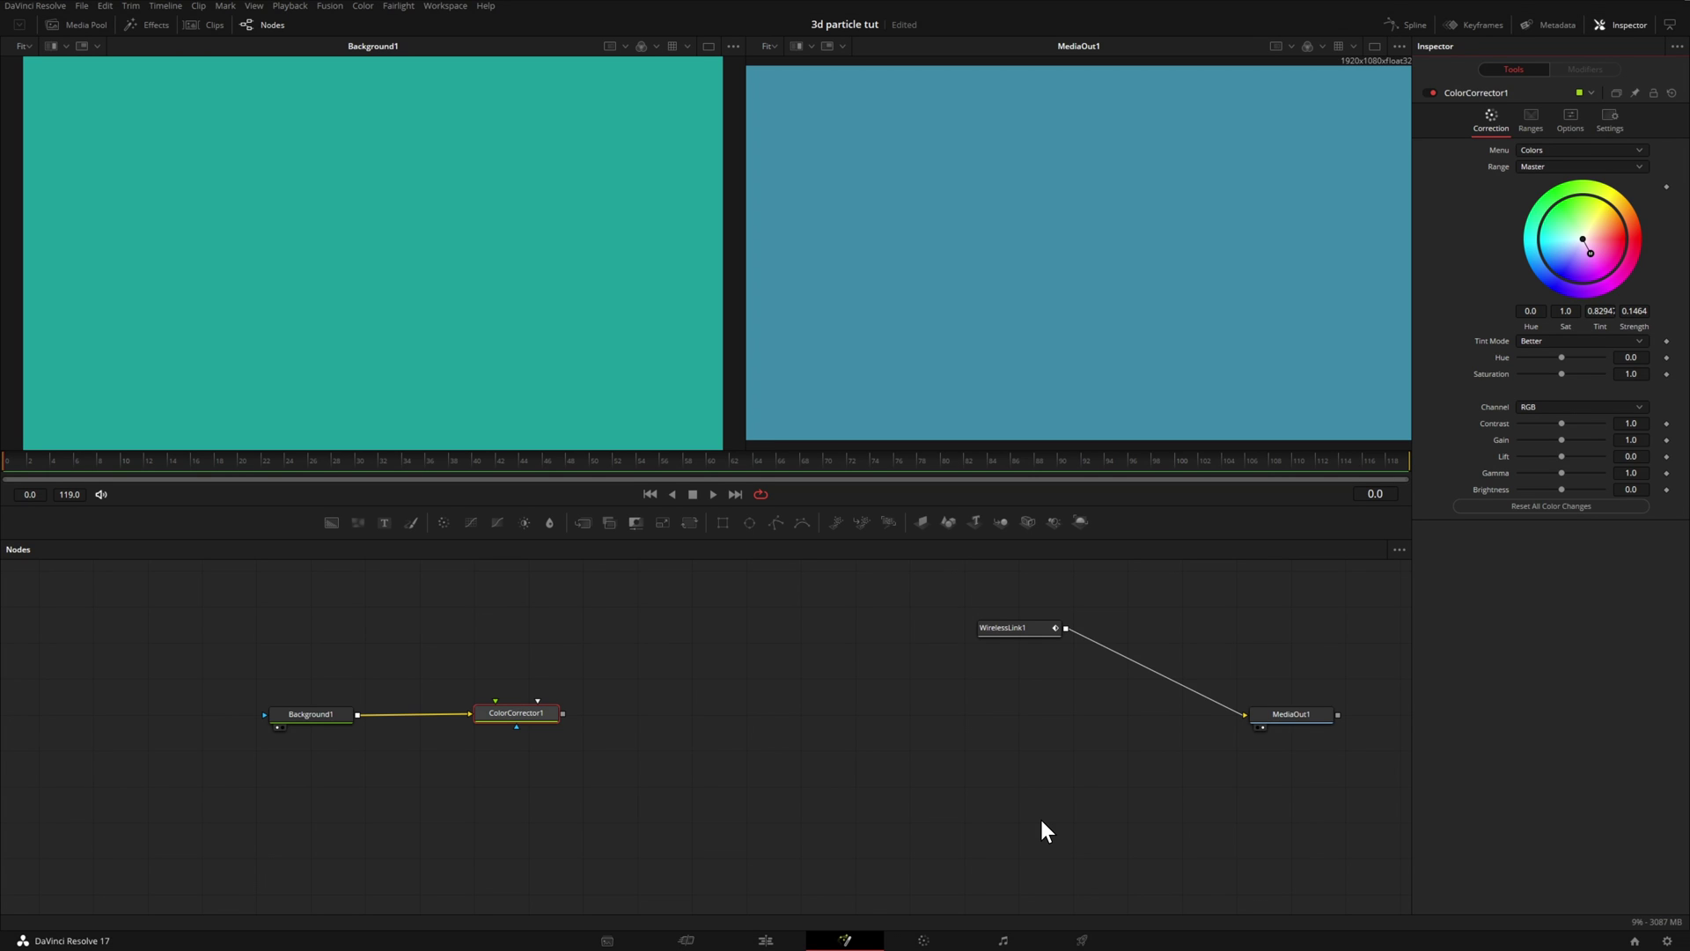
key(ctrl+s)
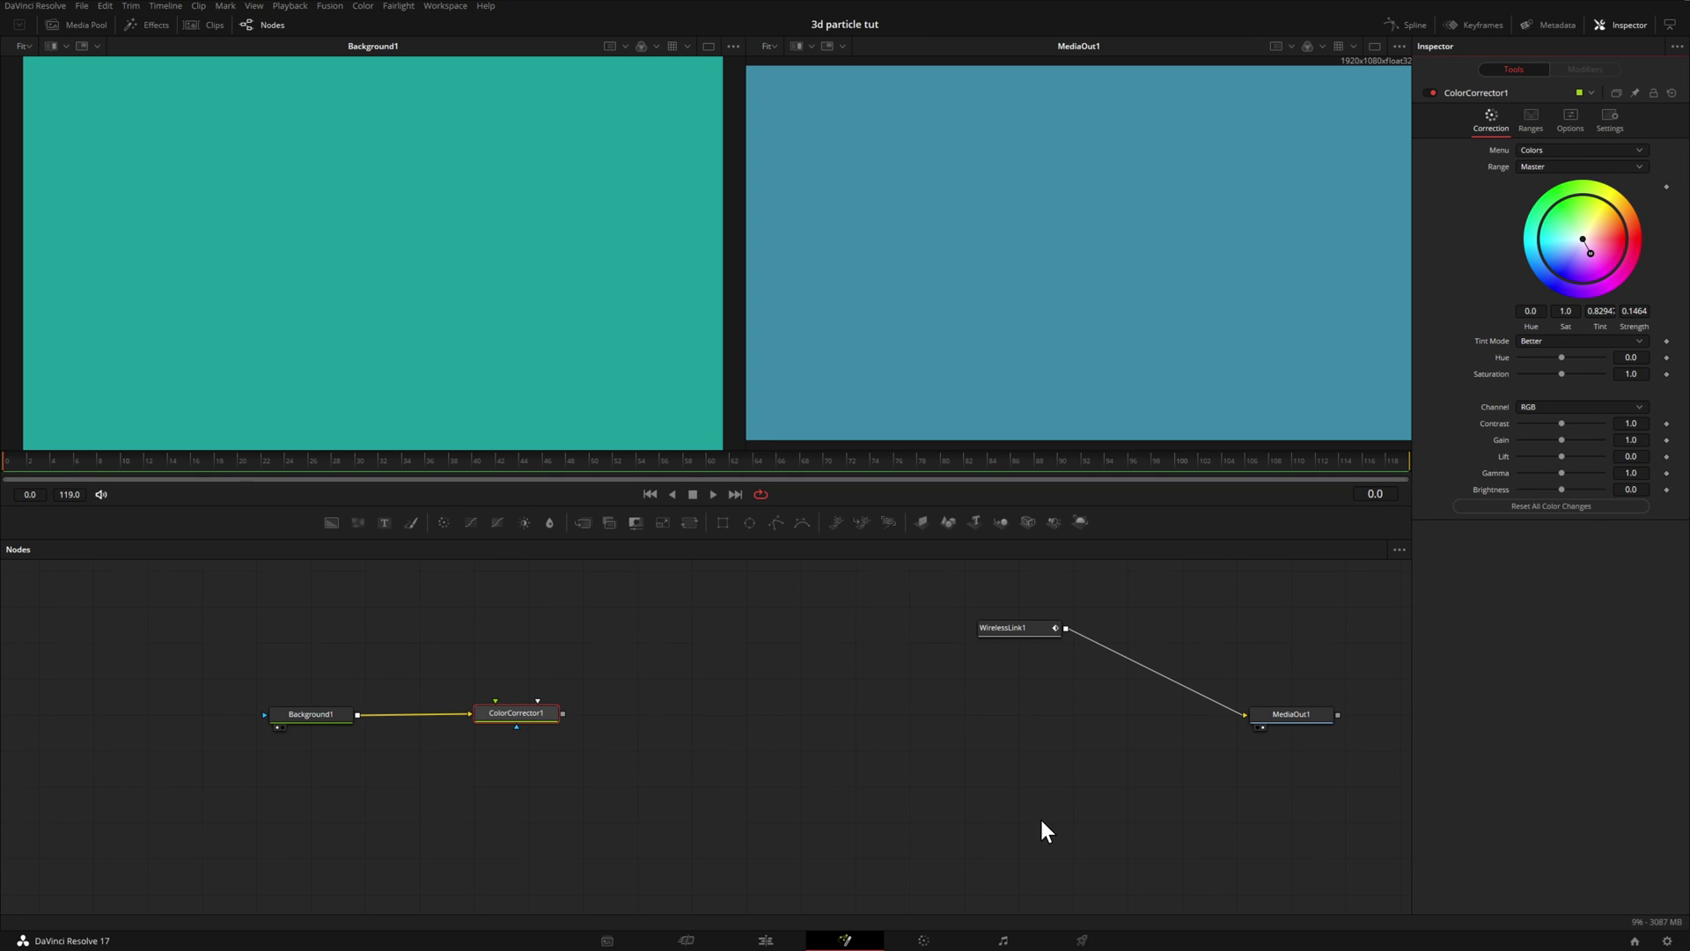